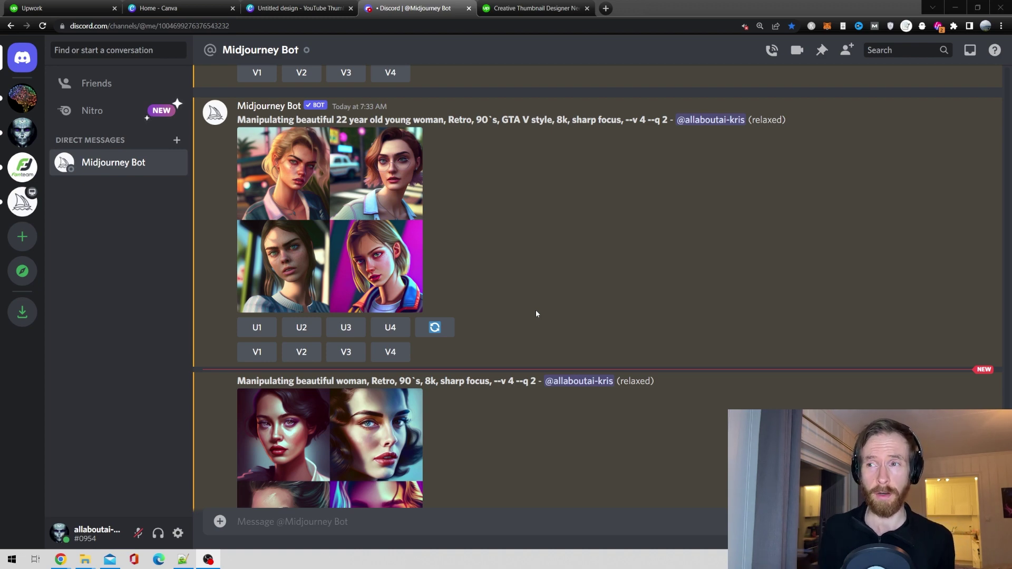
Step: Scroll the Midjourney Bot chat to review the retro GTA V-style portrait grids
scroll(536, 314, down, 7)
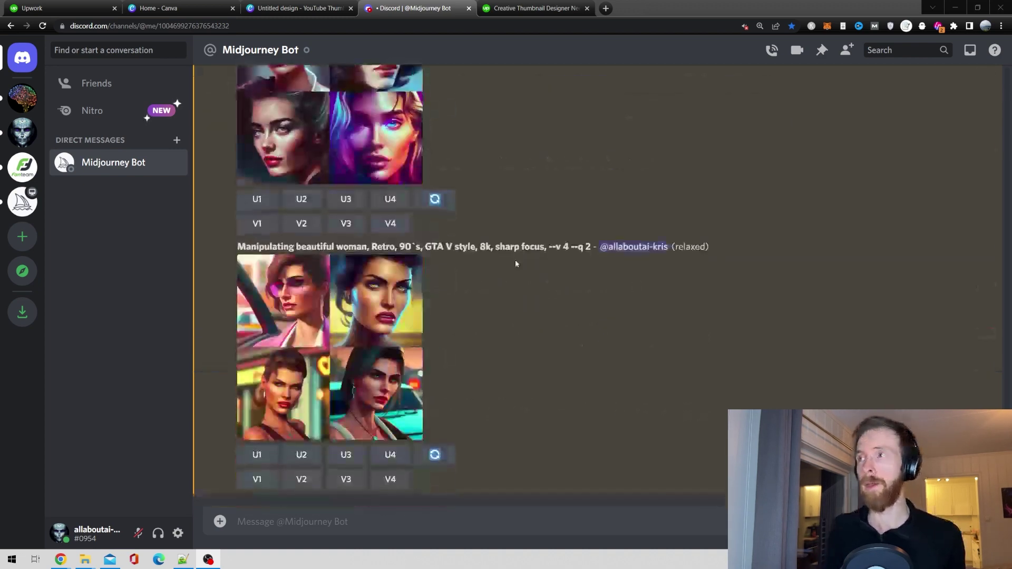
Step: Go to Upwork's find-work page, then bring up the 'Untitled design - YouTube Thumbnail' Canva design
click(62, 6)
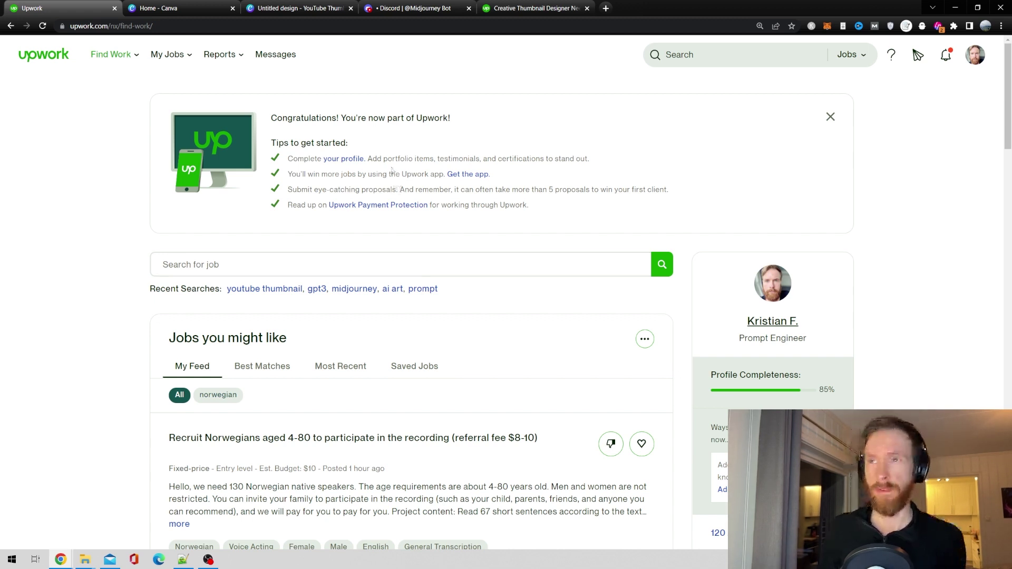
click(280, 8)
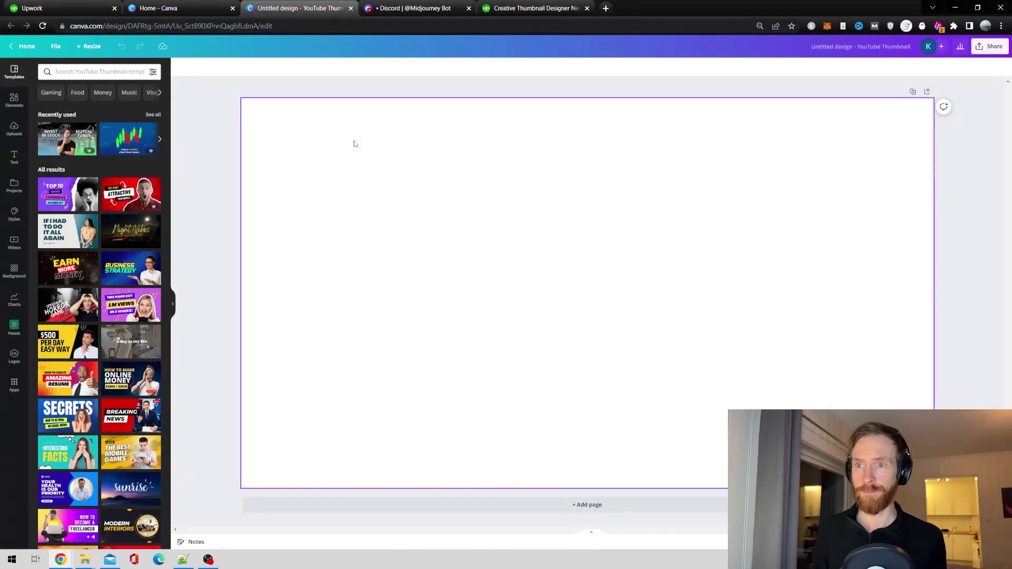
Step: Switch back to the Upwork find-work page, leaving the blank Canva design open
key(ctrl+1)
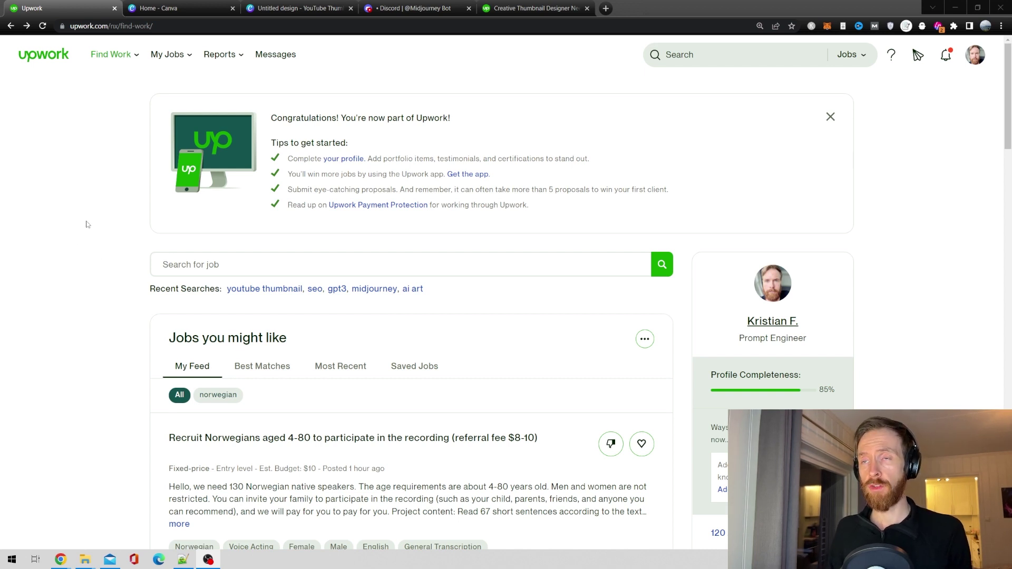
Step: Rerun the recent 'youtube thumbnail' job search and scroll through the results
click(250, 290)
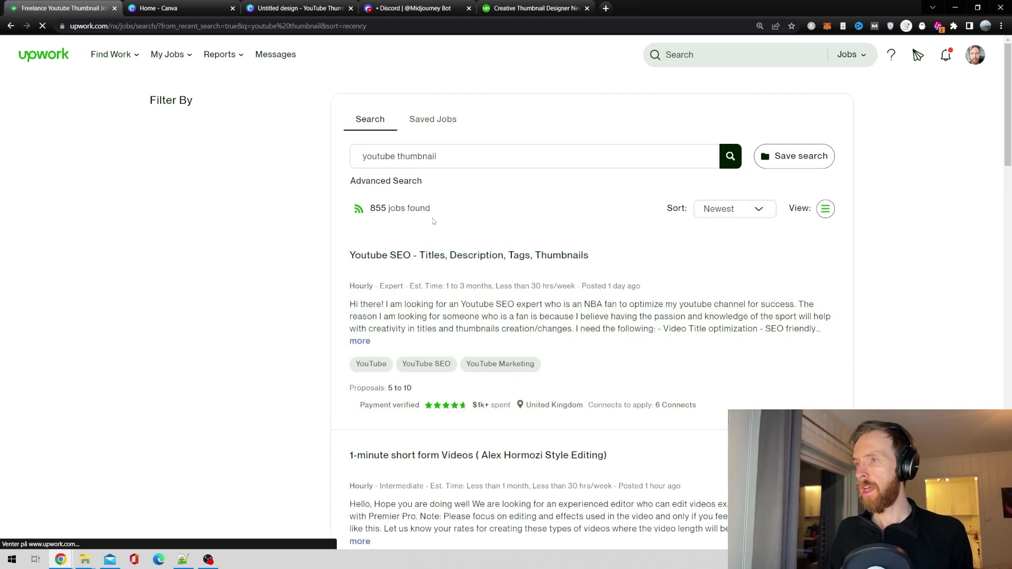
scroll(586, 264, down, 5)
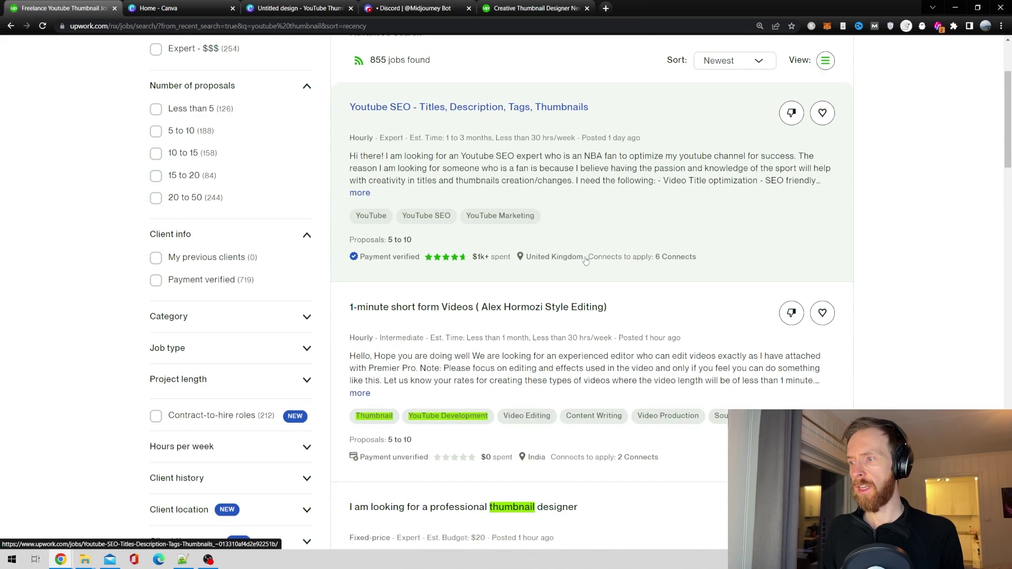
scroll(580, 267, down, 2)
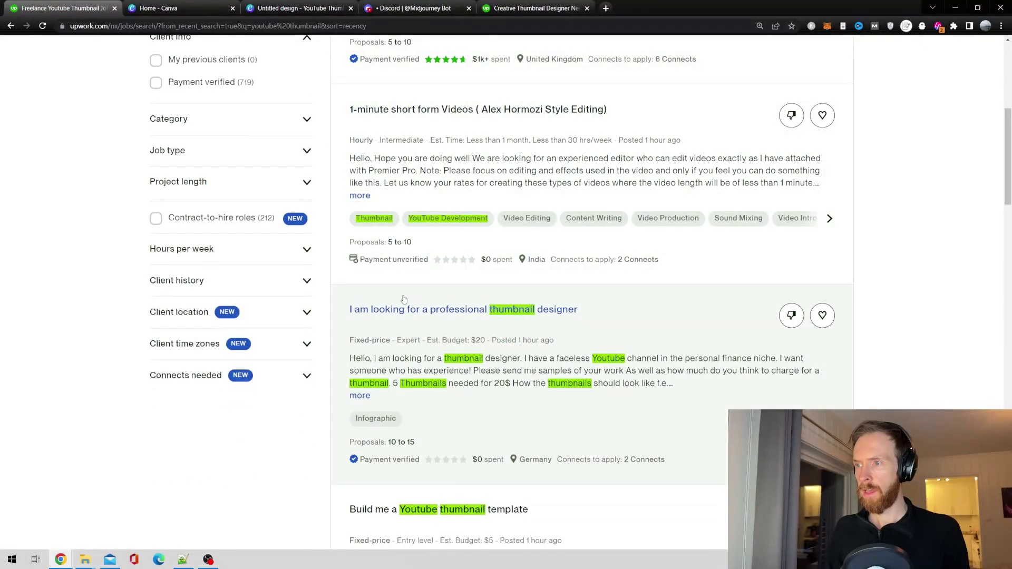
scroll(585, 311, up, 5)
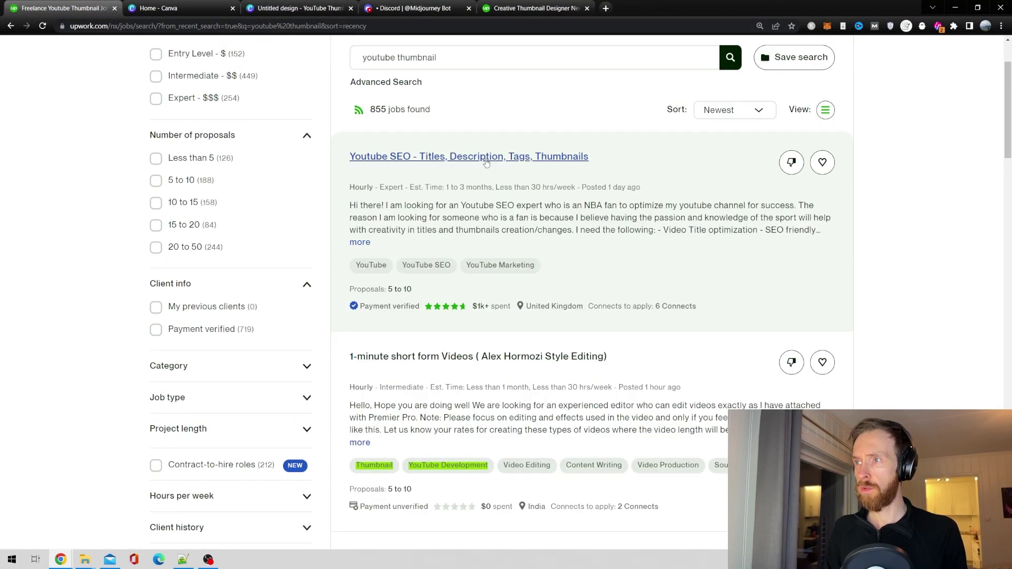
scroll(492, 233, down, 12)
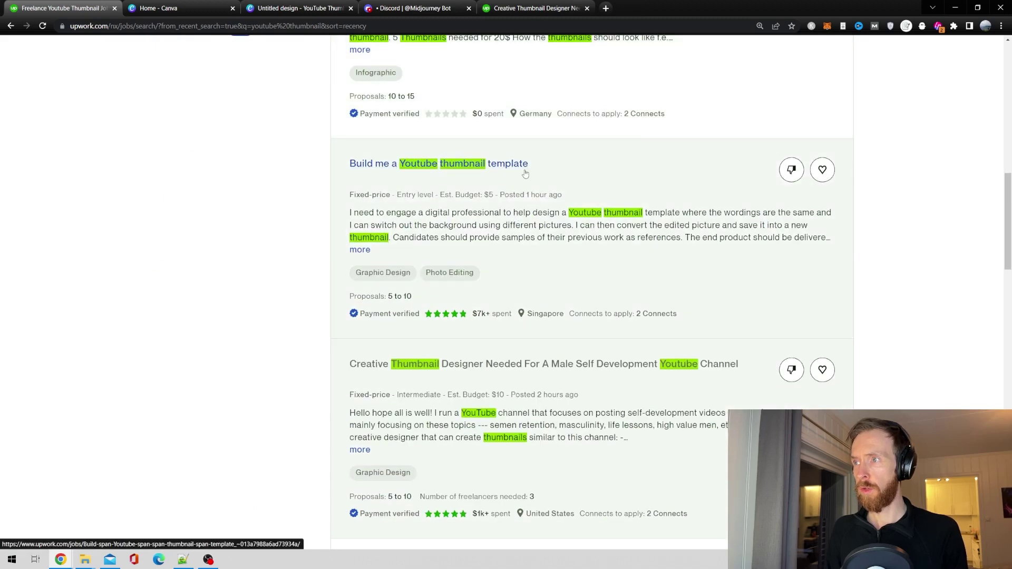
scroll(545, 213, down, 3)
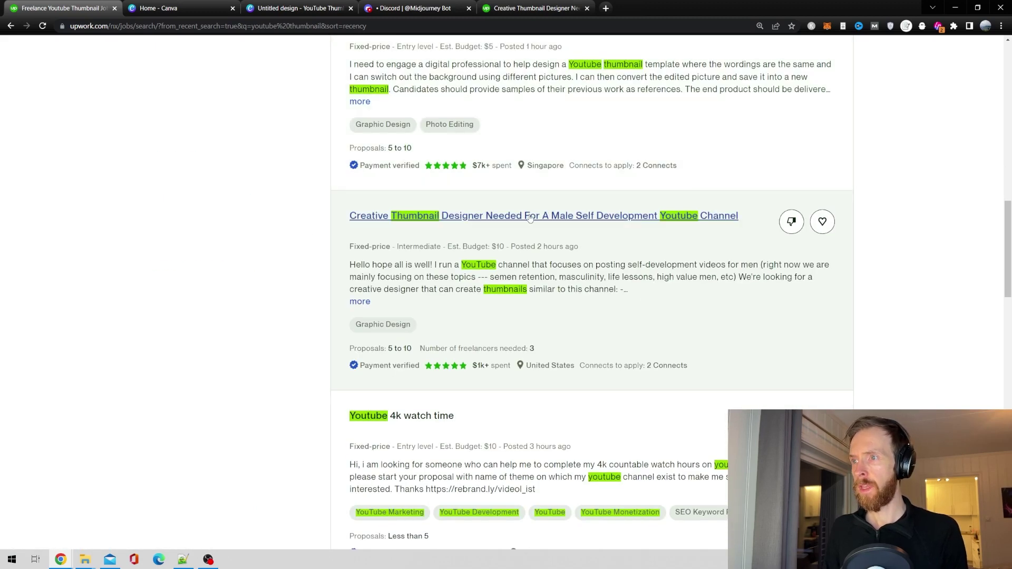
Step: Open the Creative Thumbnail Designer job and load its example YouTube channel in a new tab
click(438, 214)
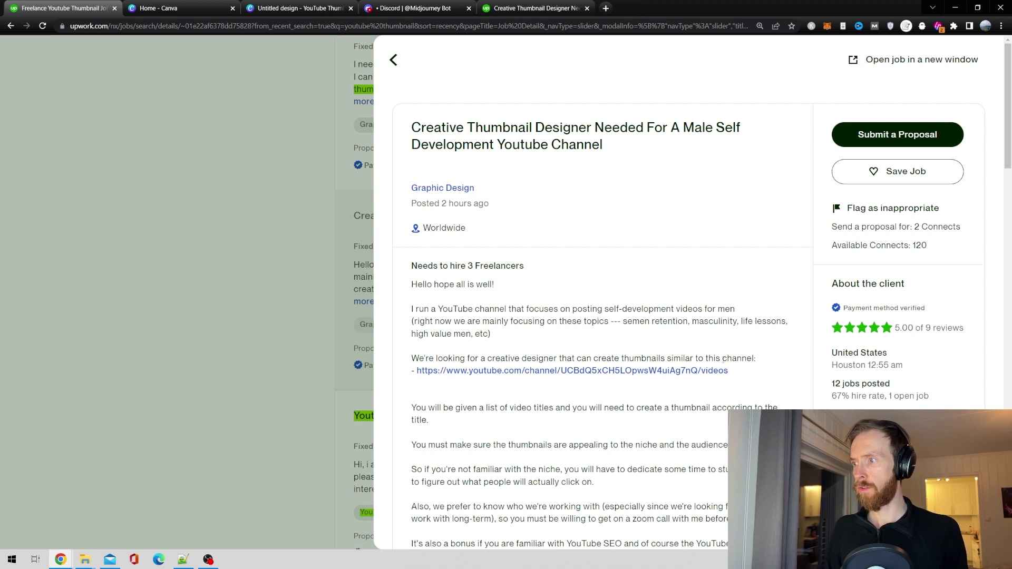
right_click(601, 374)
click(633, 380)
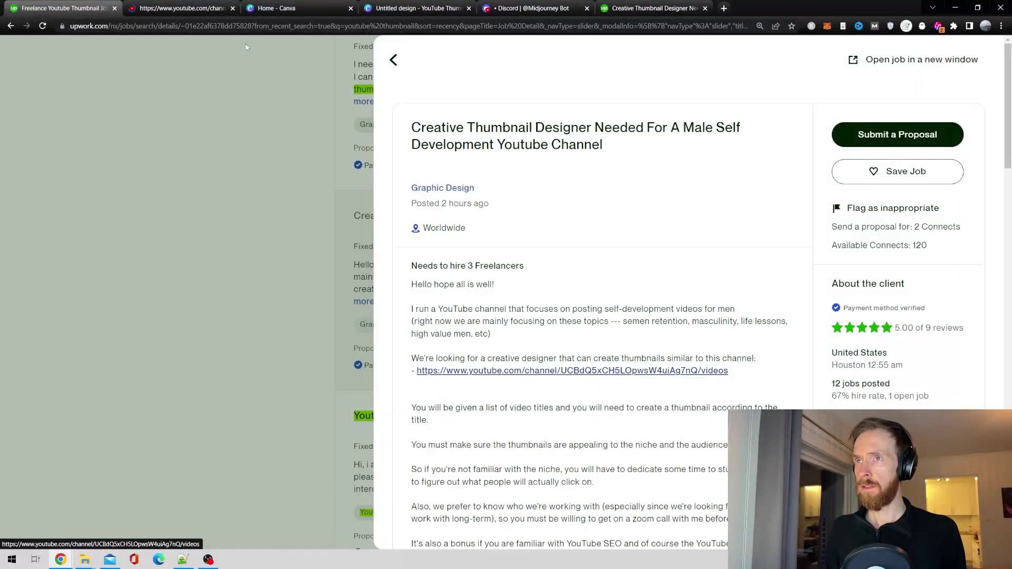
Step: Browse the Artistic Motivation Videos grid, studying bold-text thumbnails like 'WEAK MEN' and 'DIRTY TACTICS'
click(167, 6)
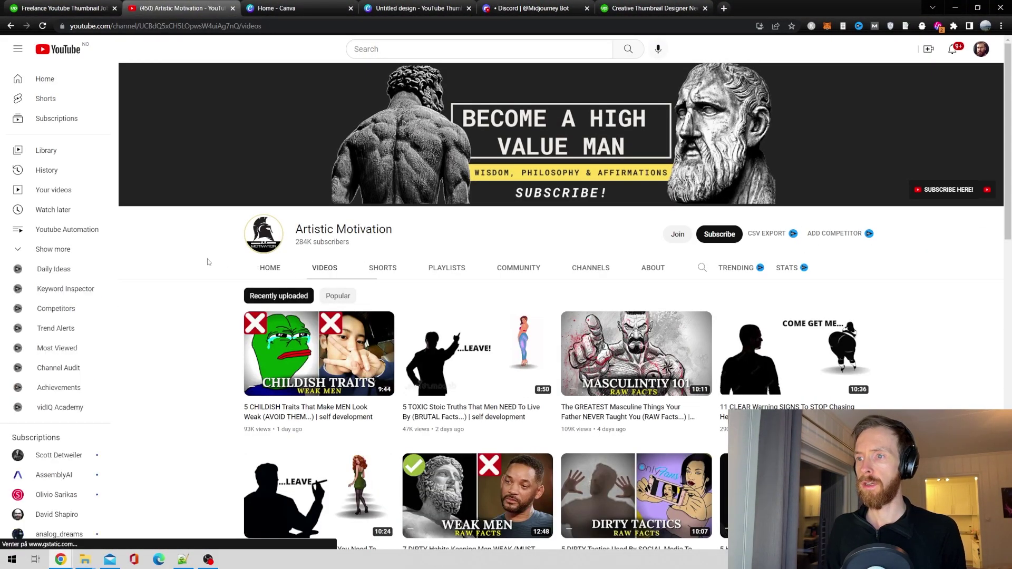
scroll(206, 260, down, 4)
scroll(206, 260, down, 3)
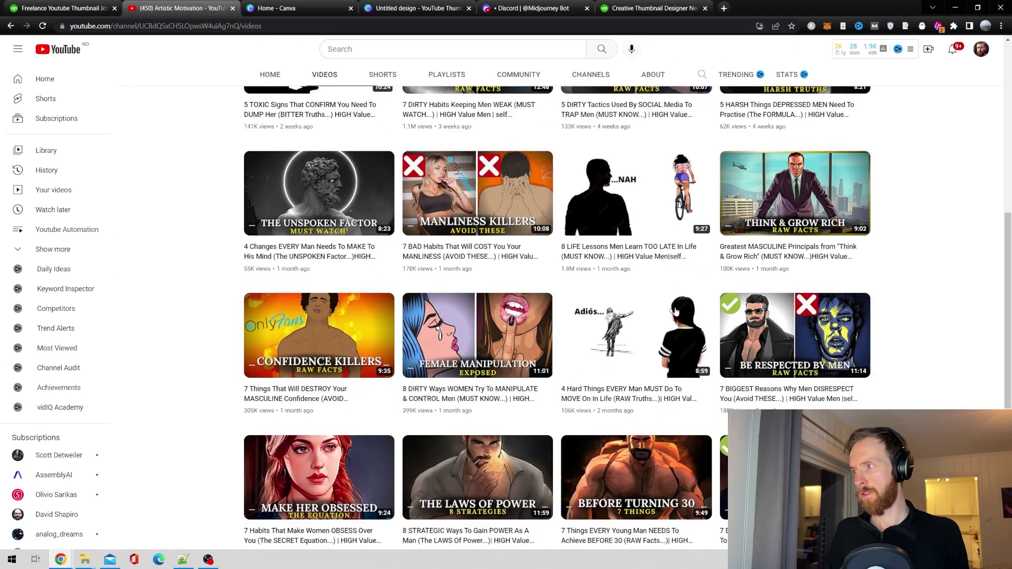
scroll(228, 310, down, 2)
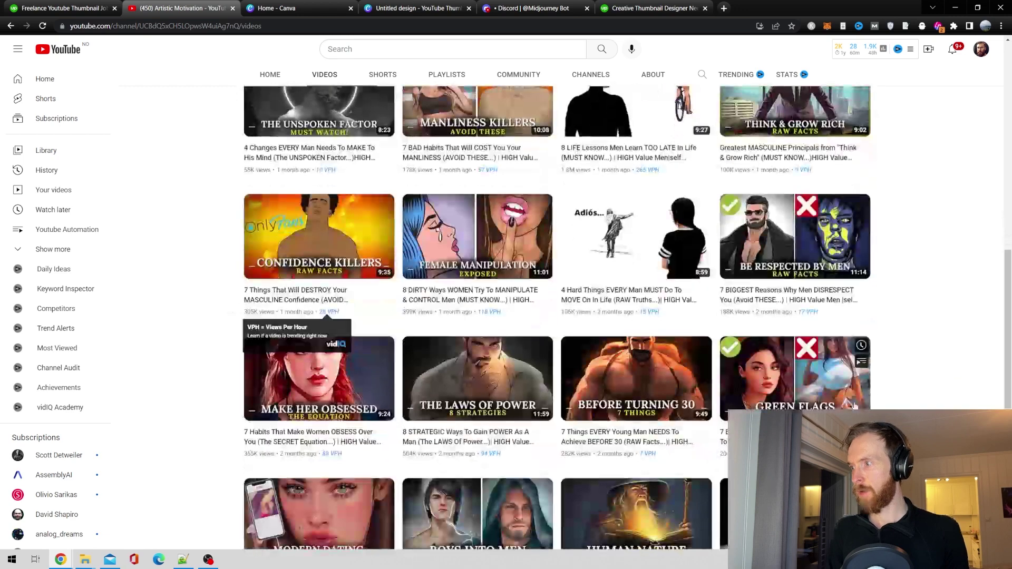
scroll(182, 355, down, 1)
scroll(182, 355, down, 1)
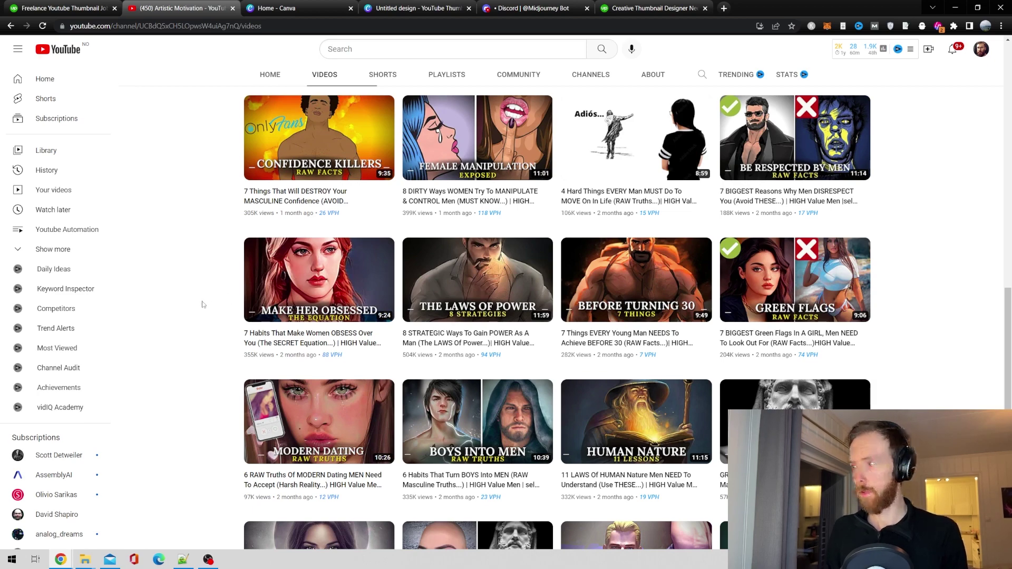
scroll(202, 305, up, 3)
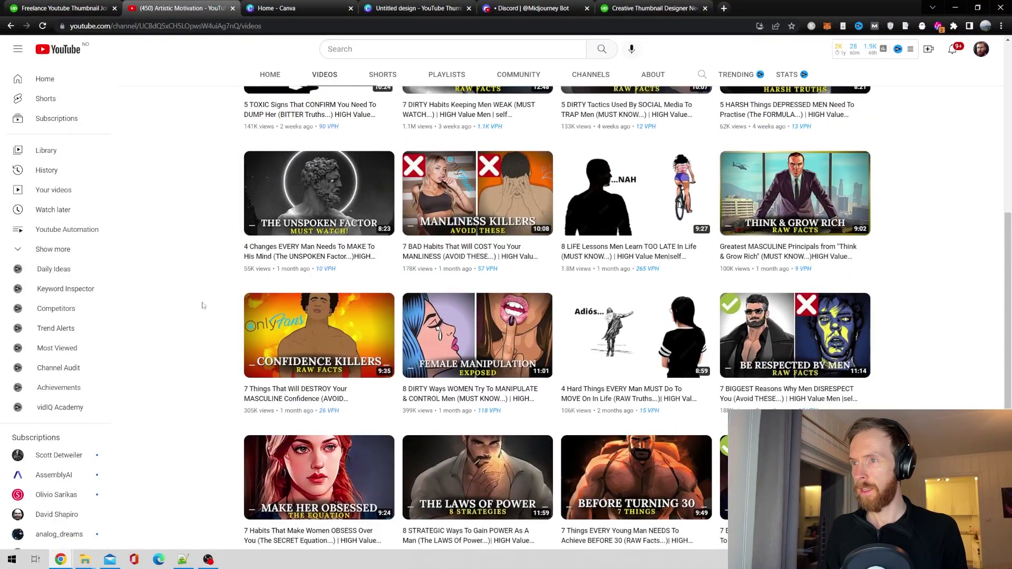
scroll(202, 305, up, 3)
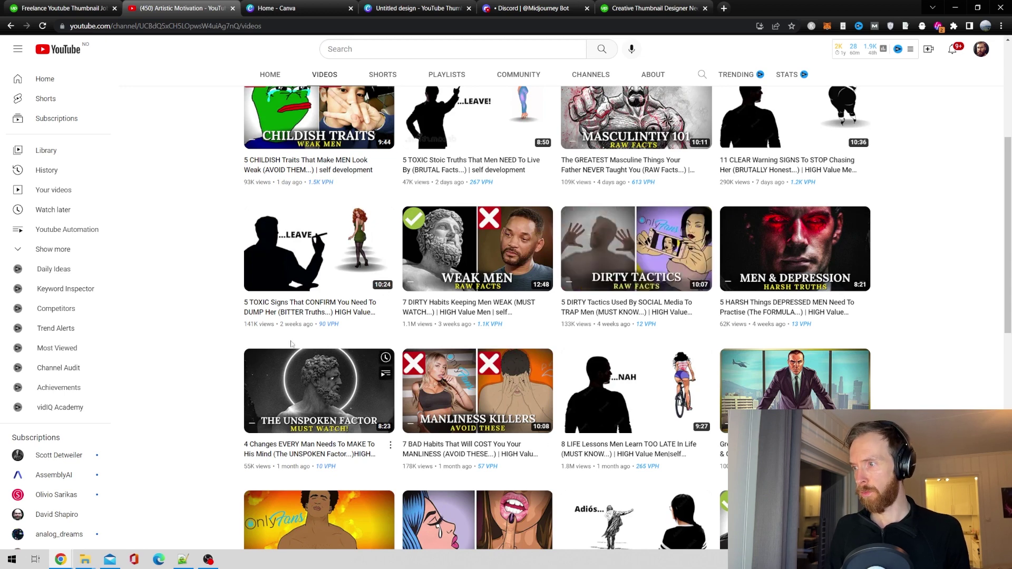
Step: Return to the job post and highlight the P.S paragraph about answering YES
click(64, 5)
scroll(585, 307, down, 2)
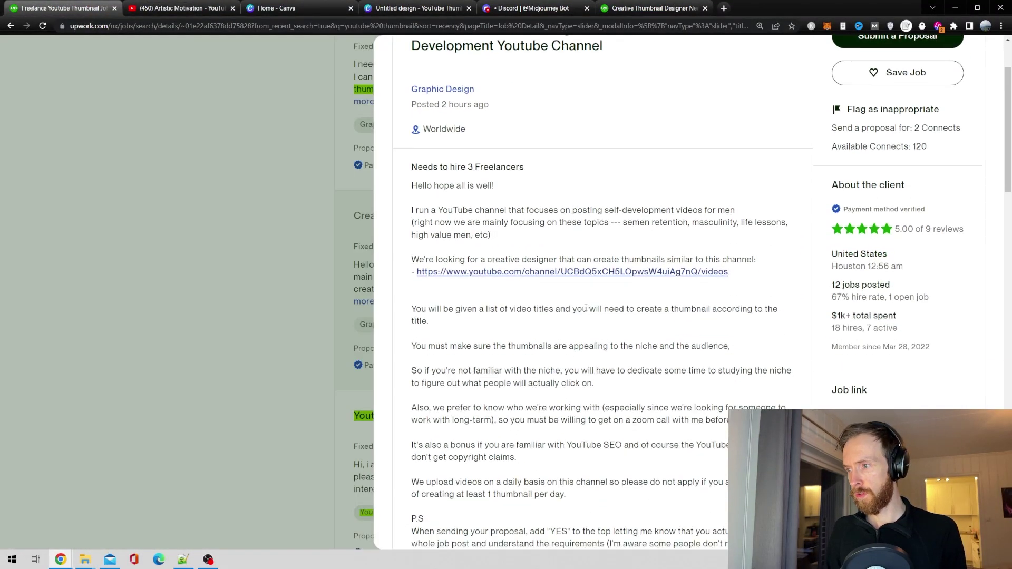
scroll(585, 308, down, 4)
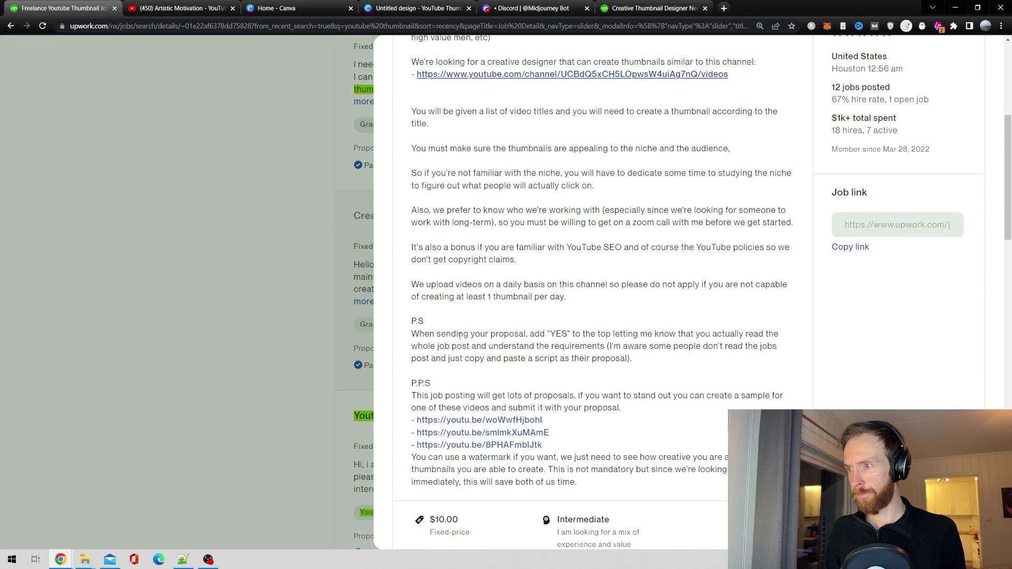
drag(404, 339, 750, 360)
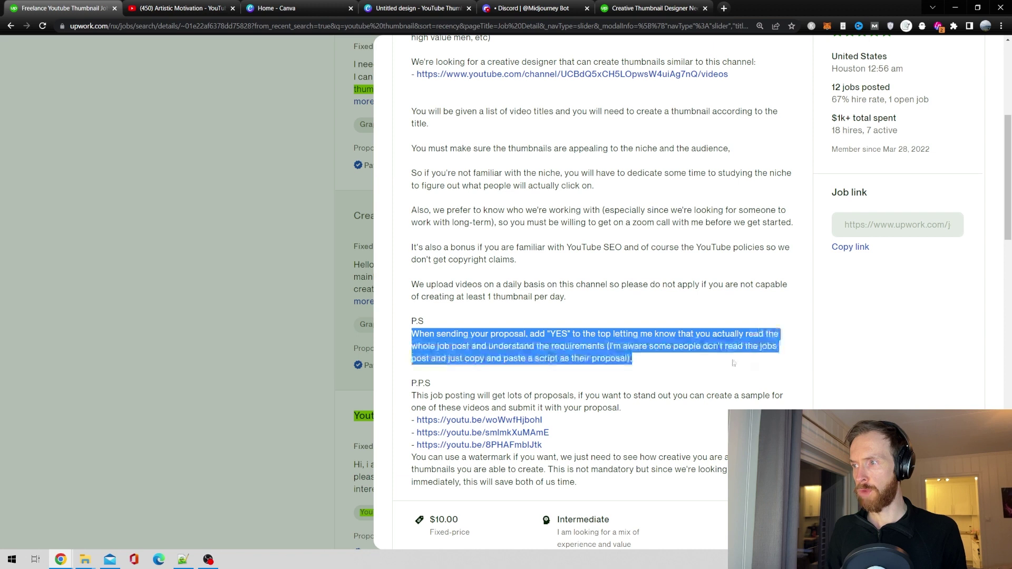
click(704, 367)
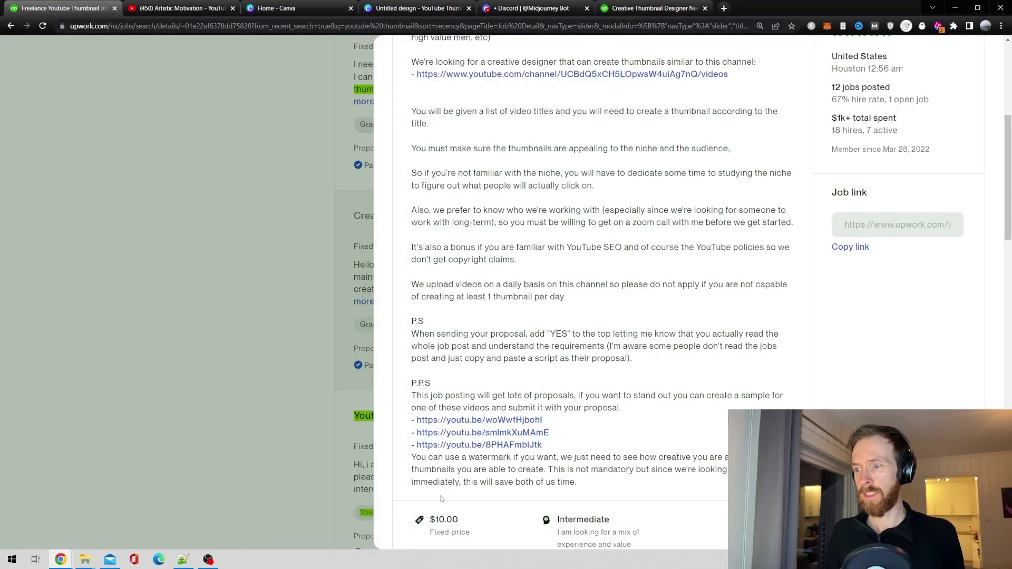
Step: Highlight the $10.00 fixed-price budget, then scroll back to the top of the post
double_click(468, 523)
click(475, 526)
scroll(553, 464, up, 6)
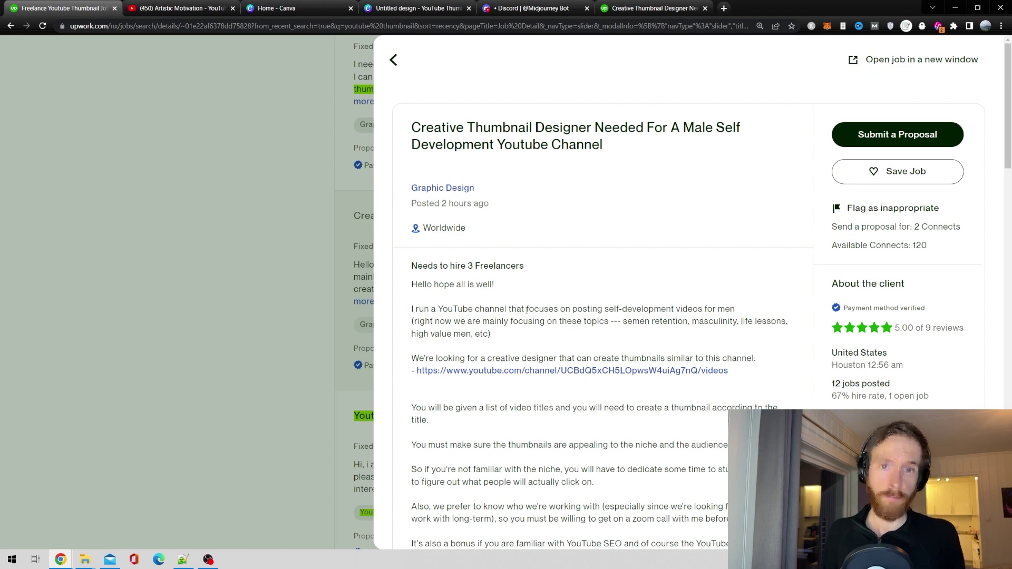
Step: Scroll the Artistic Motivation videos, studying thumbnails like 'THE UNSPOKEN FACTOR' and 'THINK & GROW RICH'
key(ctrl+Tab)
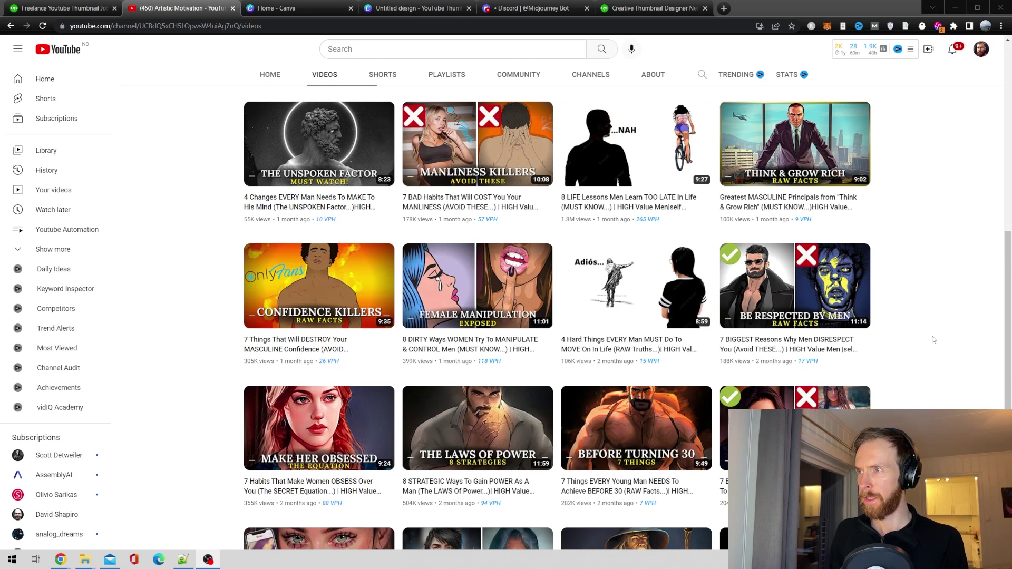
scroll(934, 340, up, 3)
scroll(934, 339, down, 2)
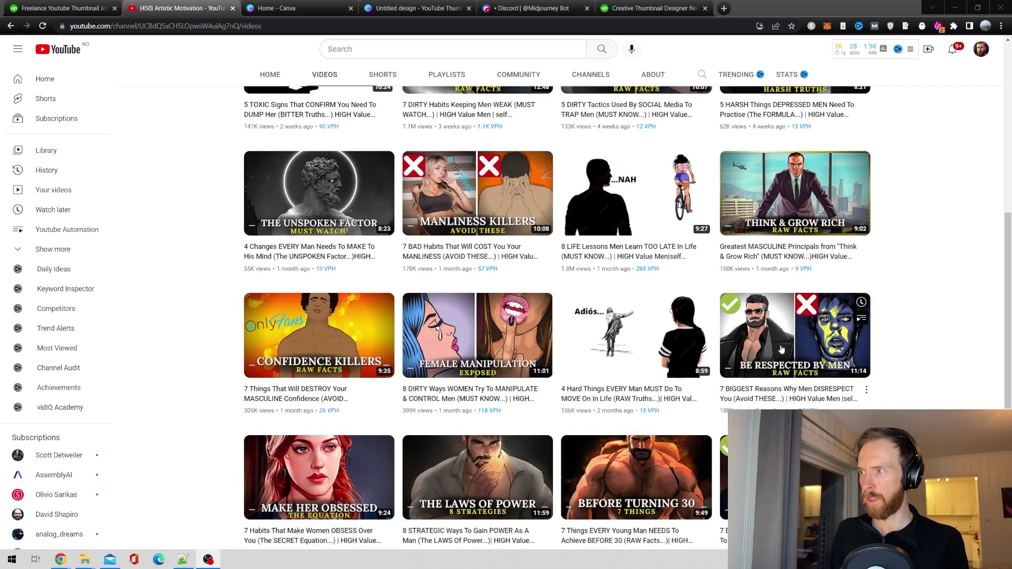
mouse_move(584, 458)
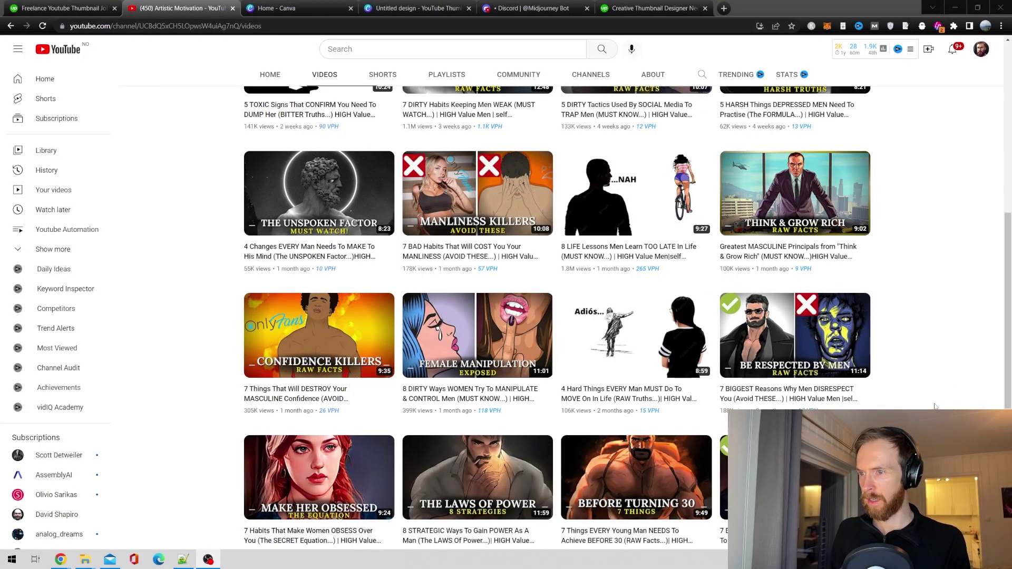
scroll(934, 402, up, 3)
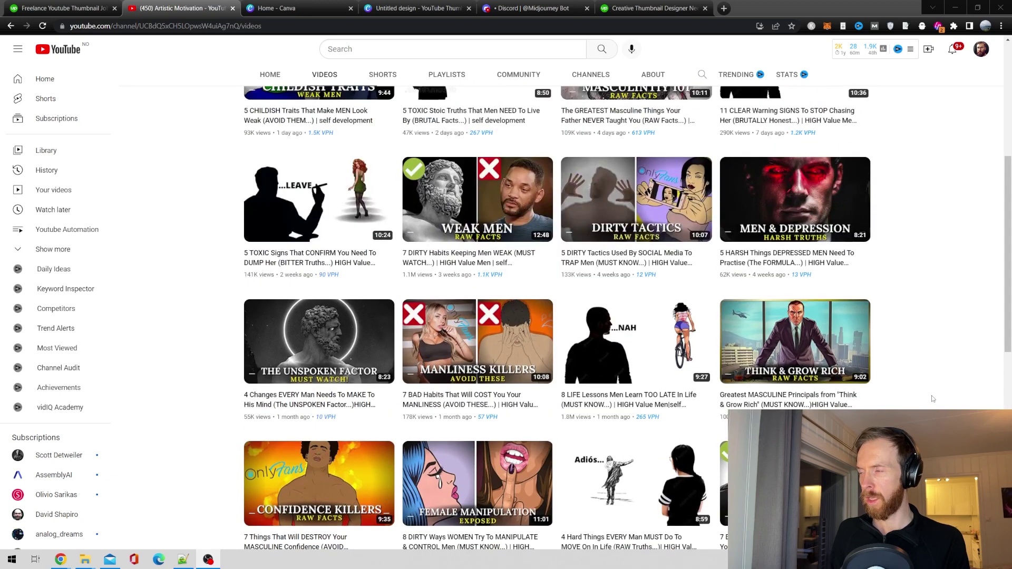
scroll(932, 395, up, 3)
scroll(926, 393, down, 1)
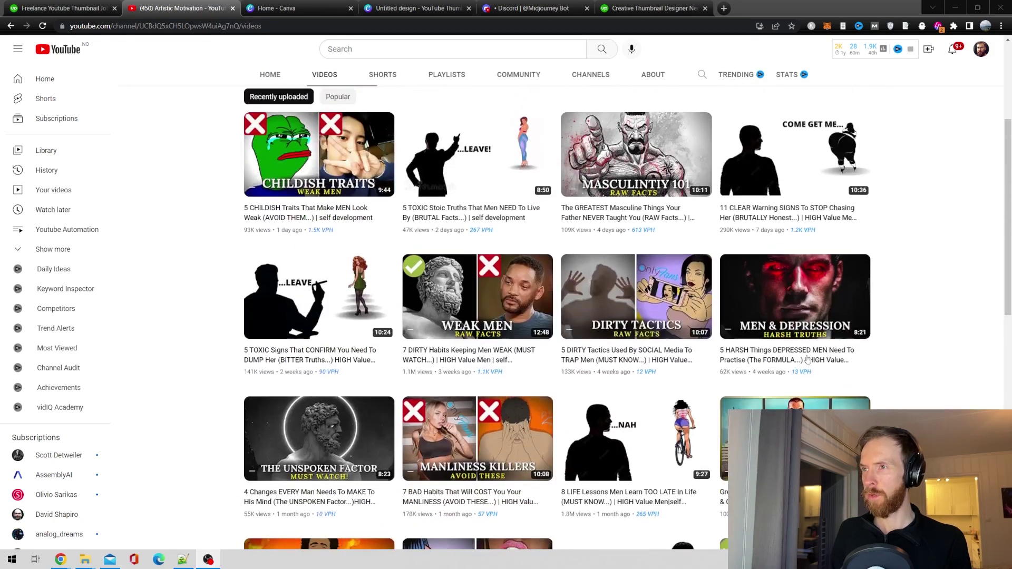
mouse_move(315, 135)
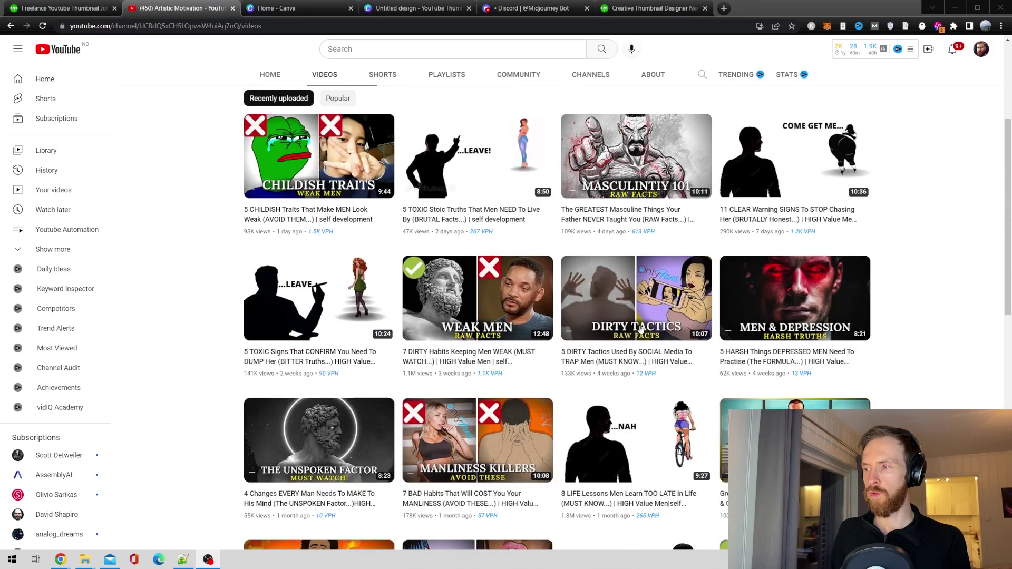
scroll(945, 336, down, 4)
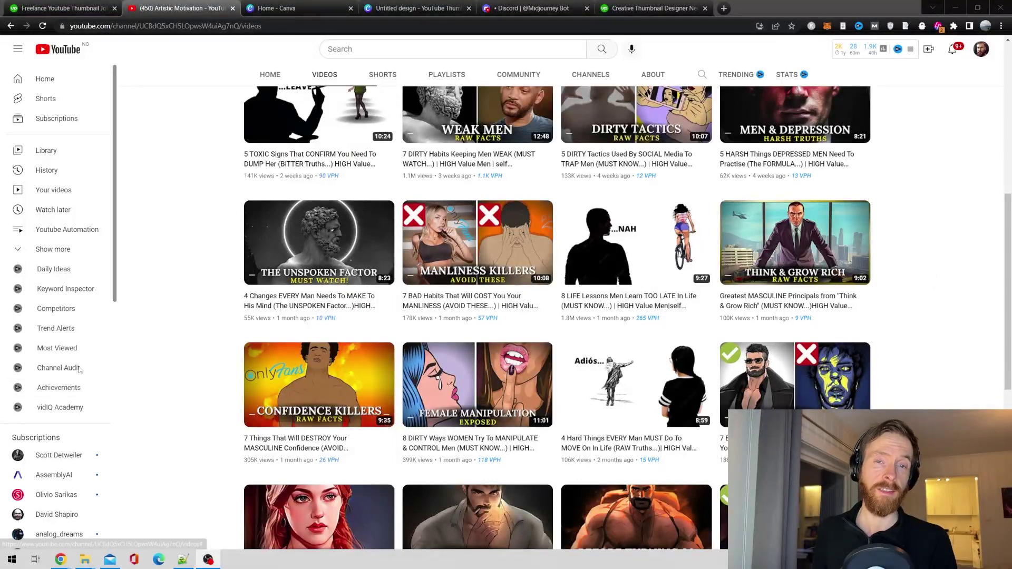
Step: Resubmit the earlier Retro prompt through /imagine in the Midjourney Bot chat
key(ctrl+5)
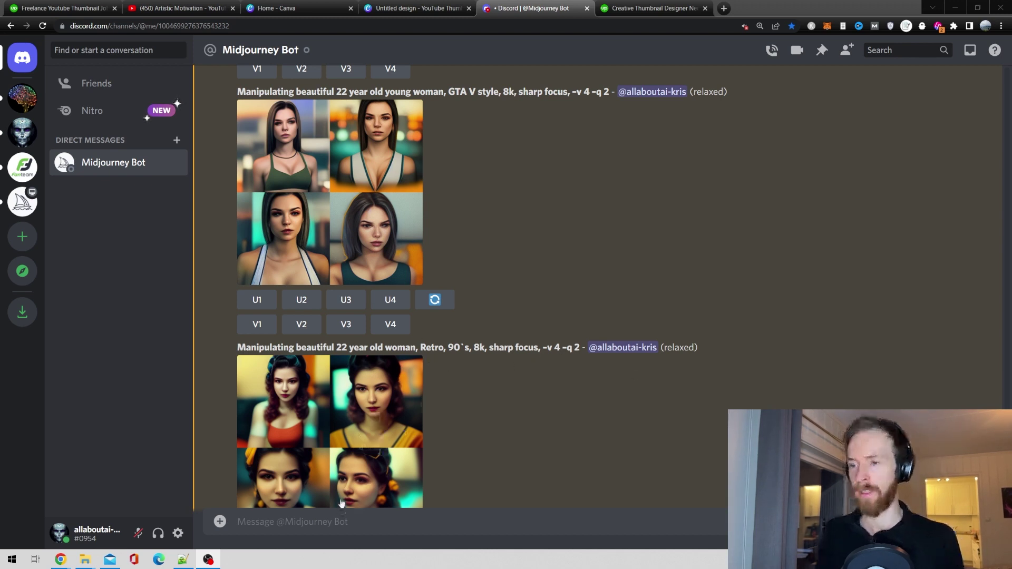
click(372, 522)
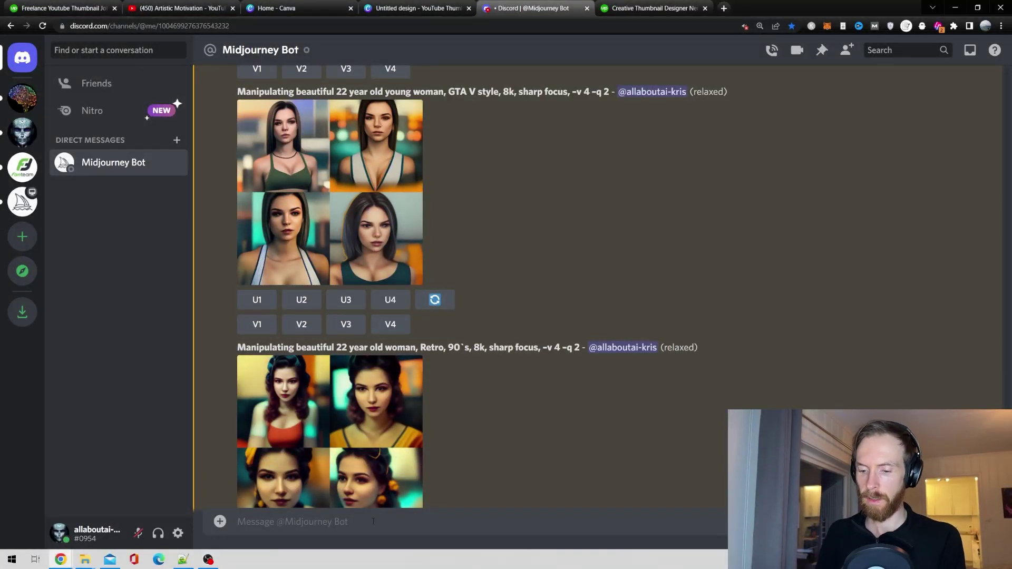
text(/imagine)
key(Tab)
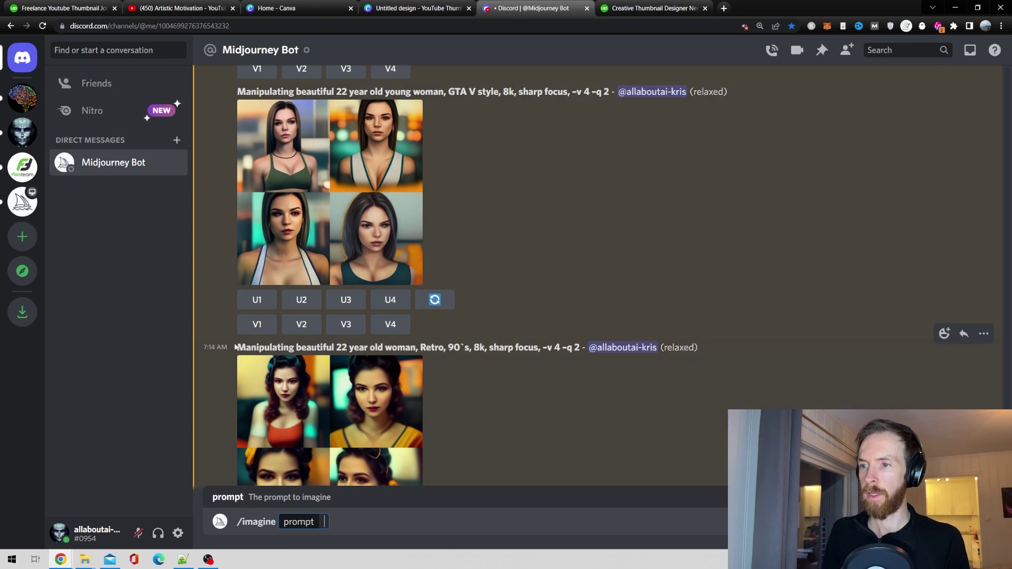
drag(236, 347, 580, 348)
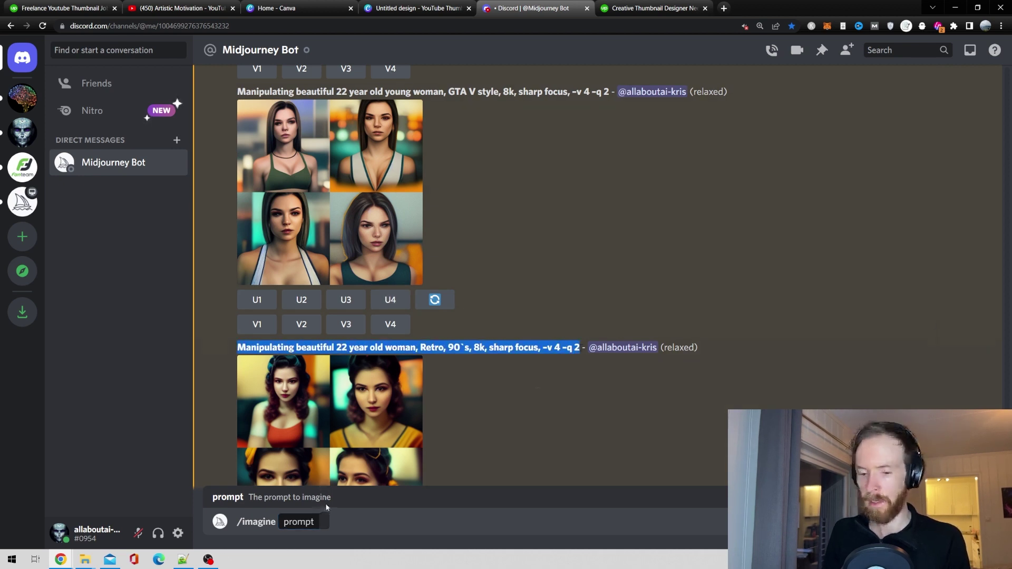
click(316, 522)
text(Manipulating beautiful 22 year old woman, Retro, 90`s, 8k, sharp focus, -v 4 -q 2)
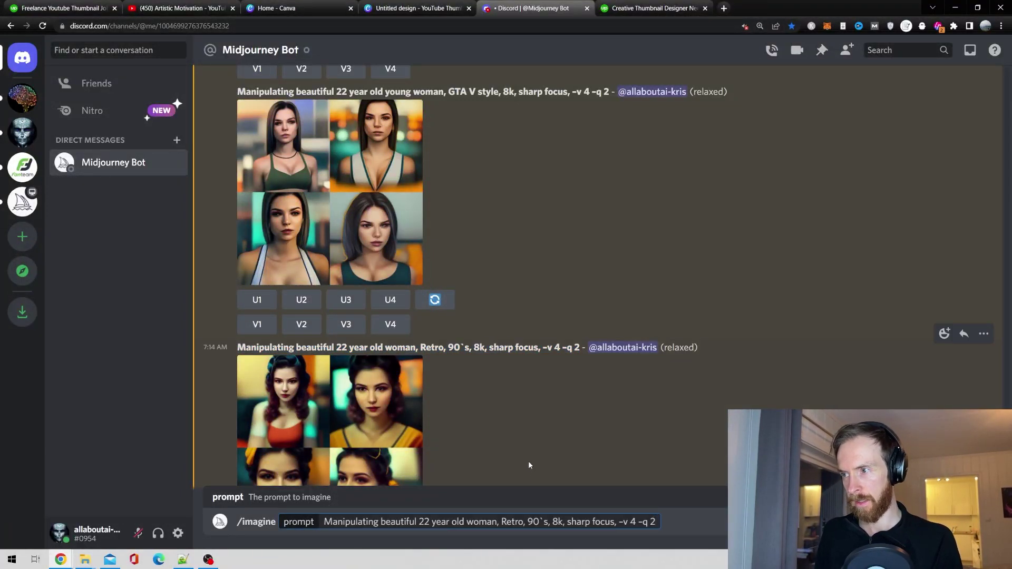
key(Return)
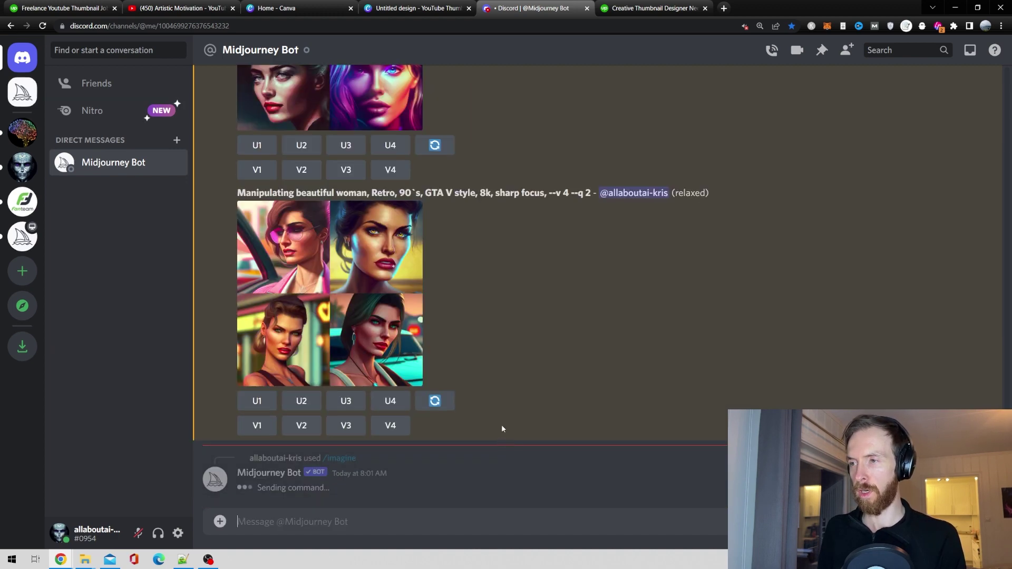
Step: Submit the GTA V style prompt again with 'Retro,' added
scroll(506, 412, up, 15)
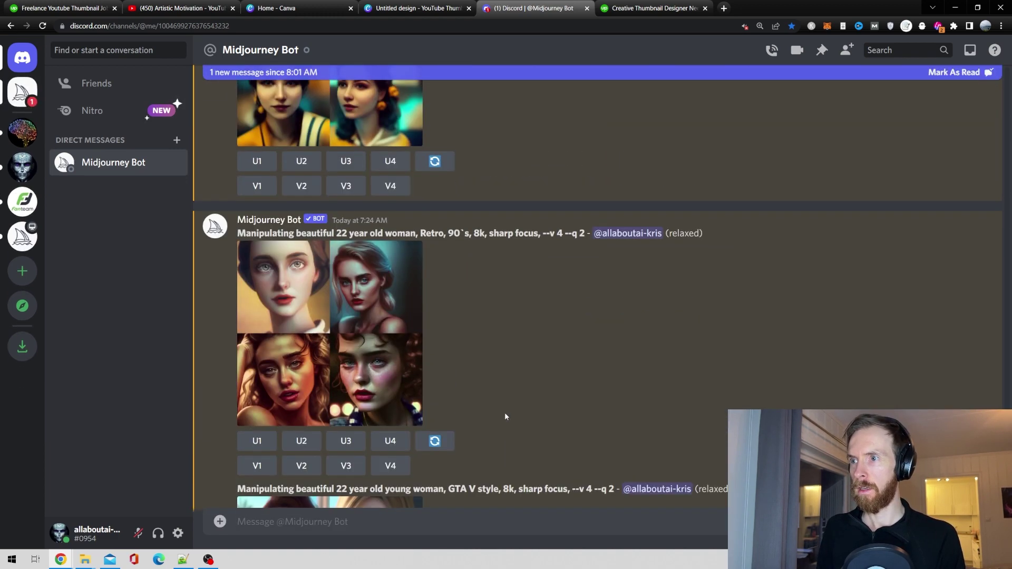
scroll(459, 402, up, 5)
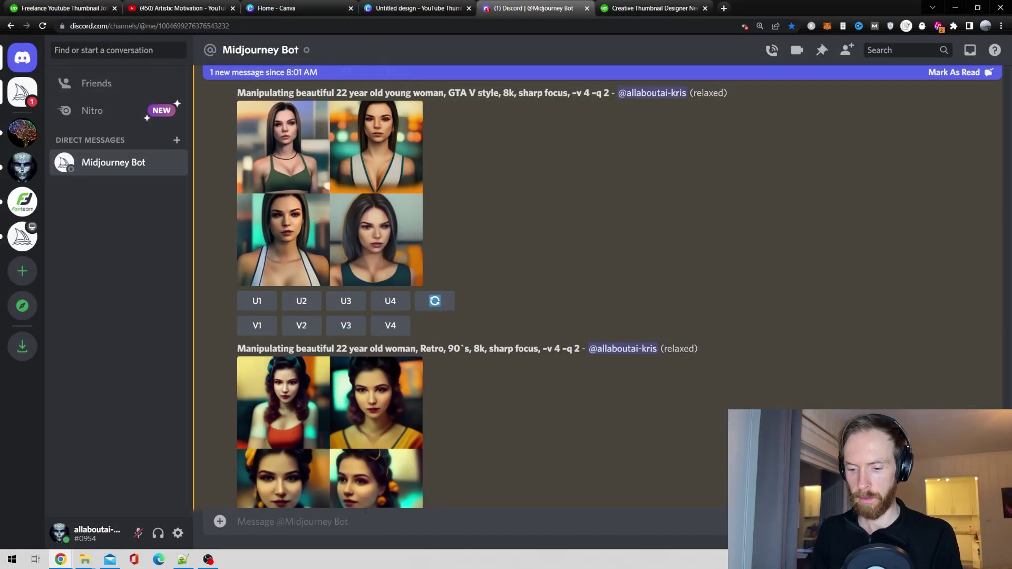
text(/imagine)
key(Return)
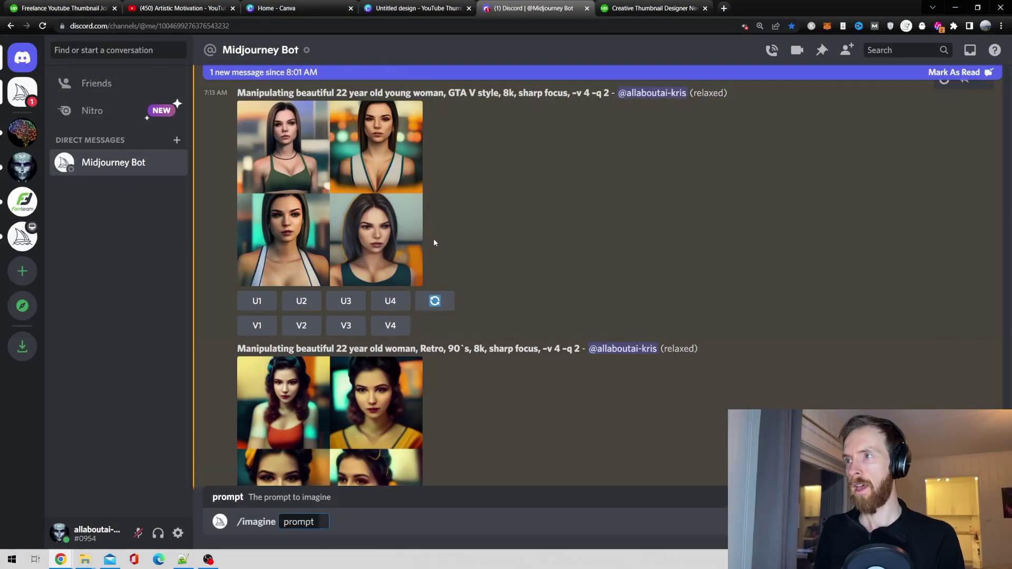
scroll(279, 117, up, 1)
drag(238, 143, 609, 143)
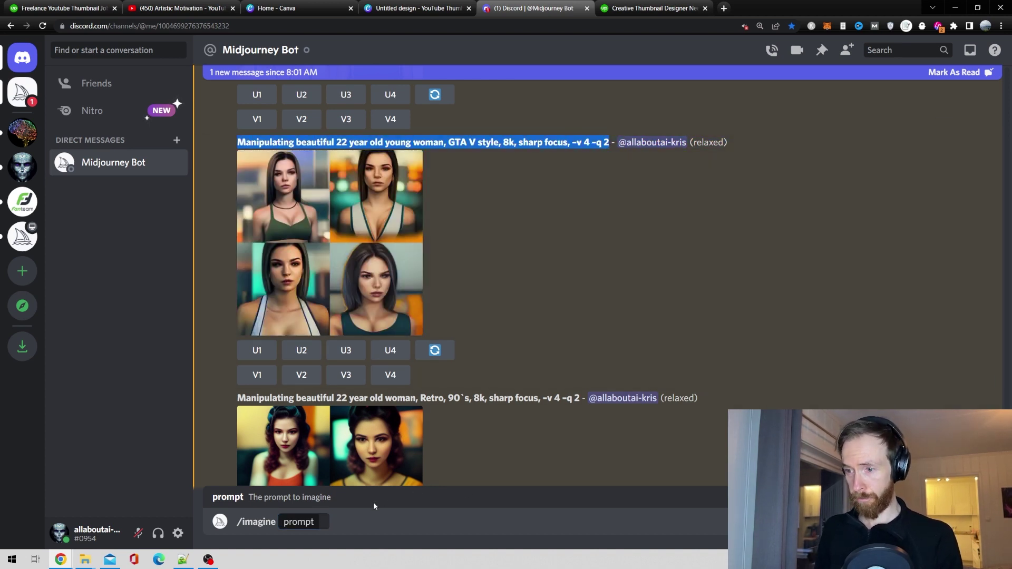
text(Manipulating beautiful 22 year old young woman, GTA V style, 8k, sharp focus, -v 4 -q 2)
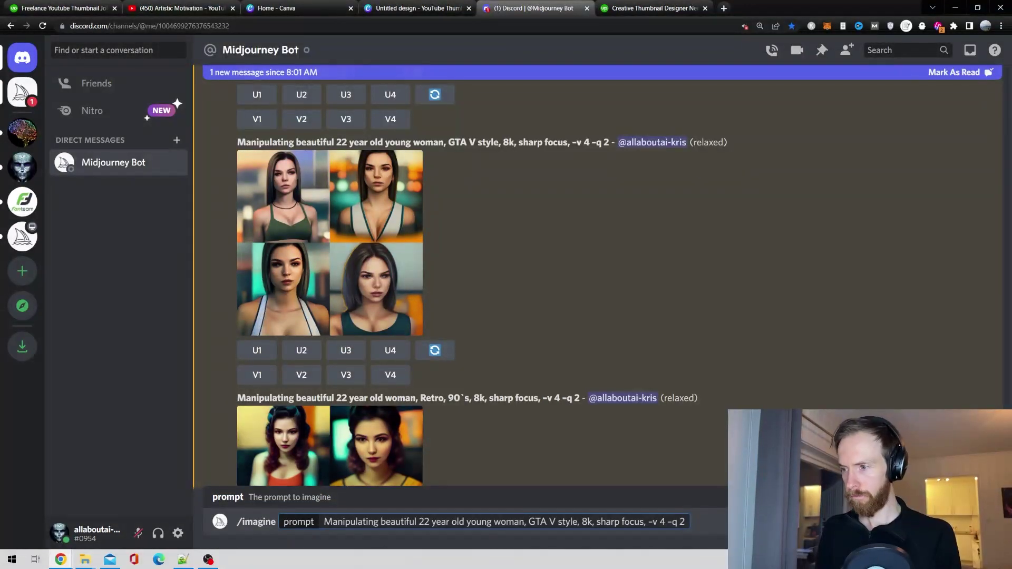
text(Ret)
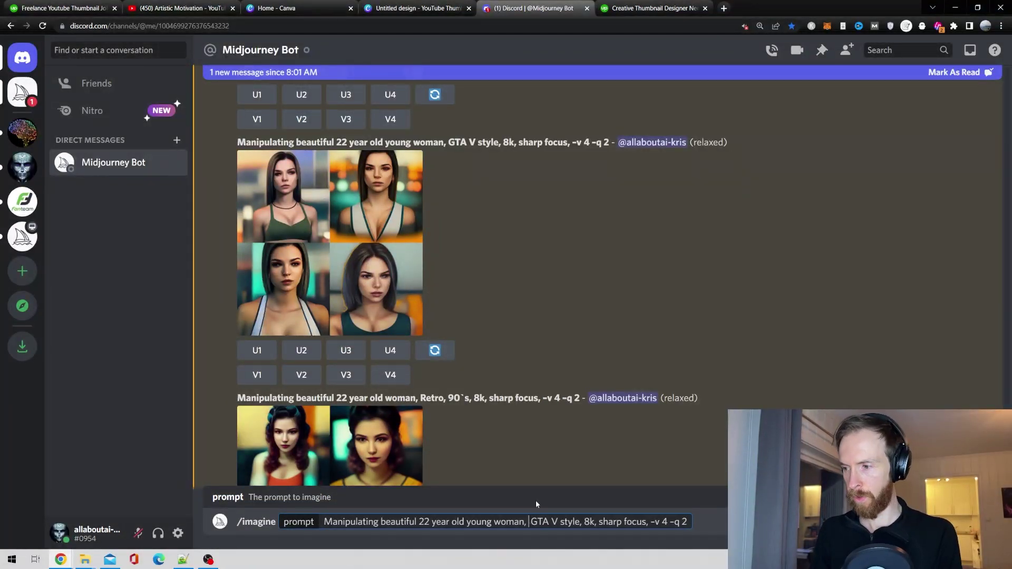
text(ro,)
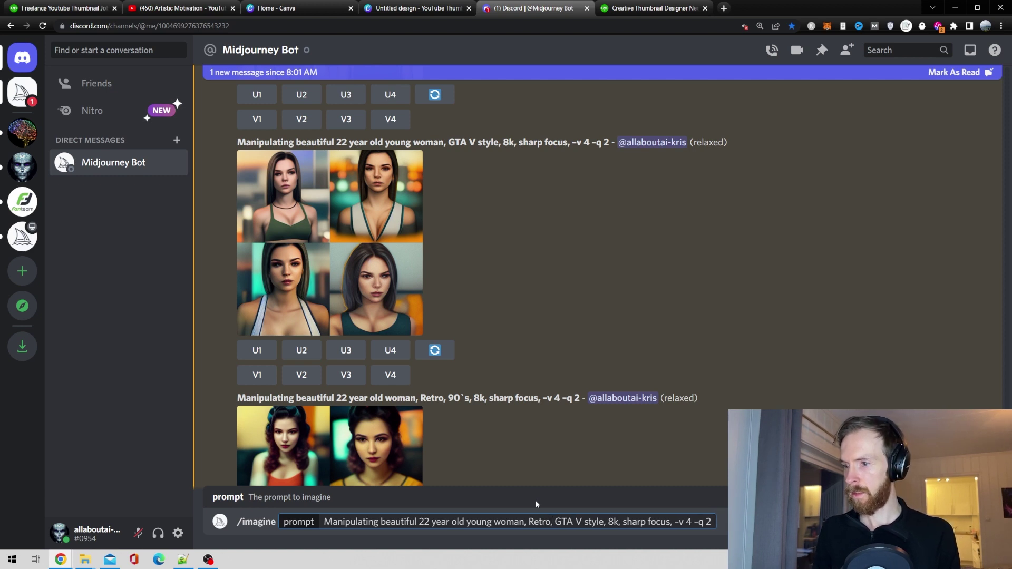
key(Return)
Step: Change the prompt's subject to 'Handsome Chad 25 year old male' and submit it
key(ctrl+z)
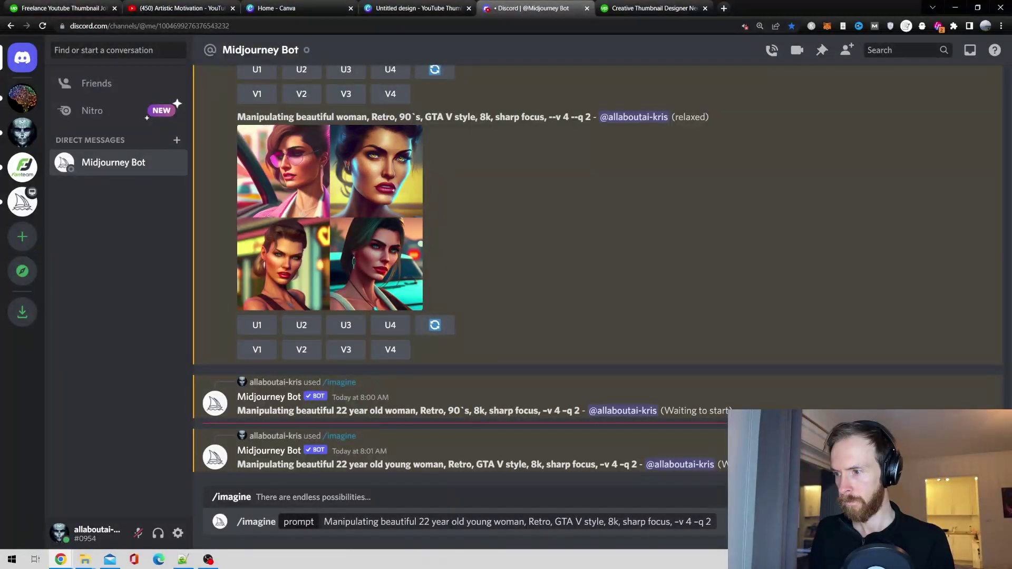
drag(525, 522, 324, 529)
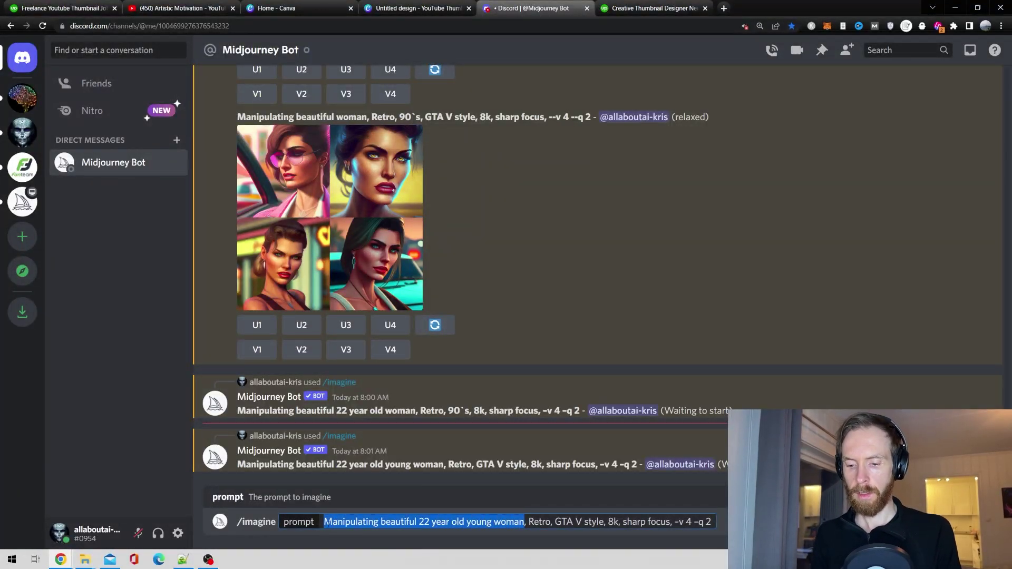
text(Handsome)
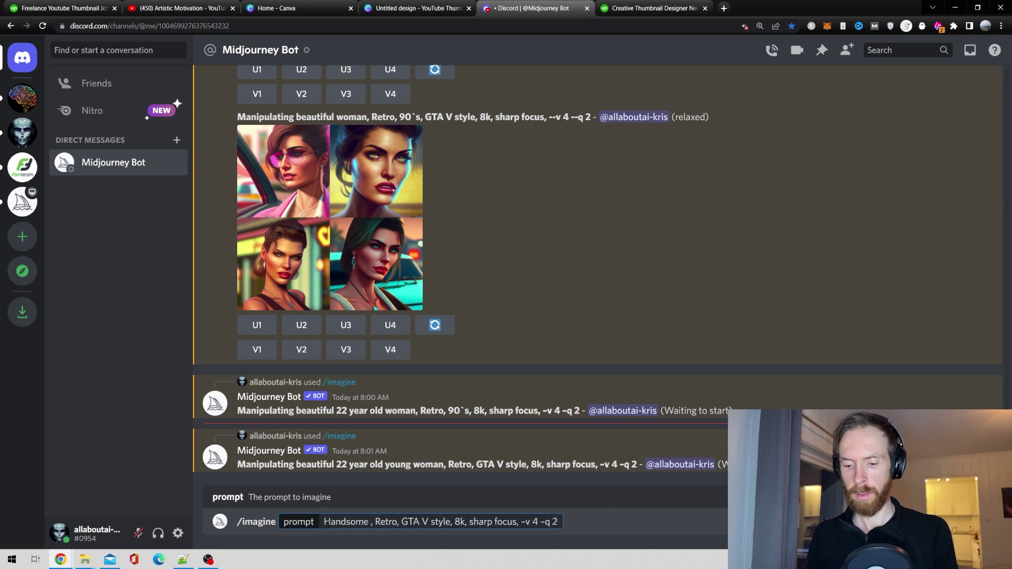
text( Chad)
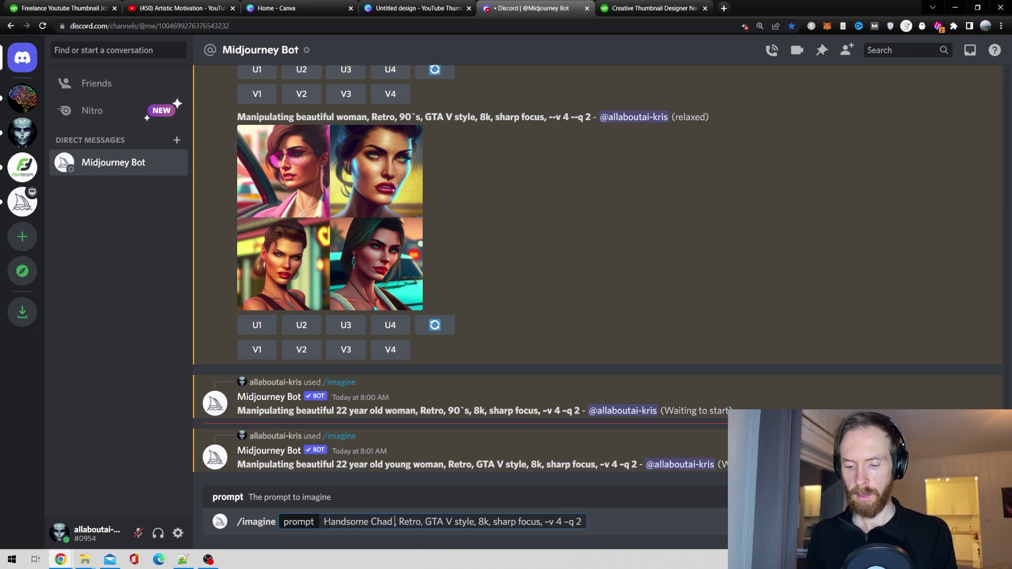
text( male)
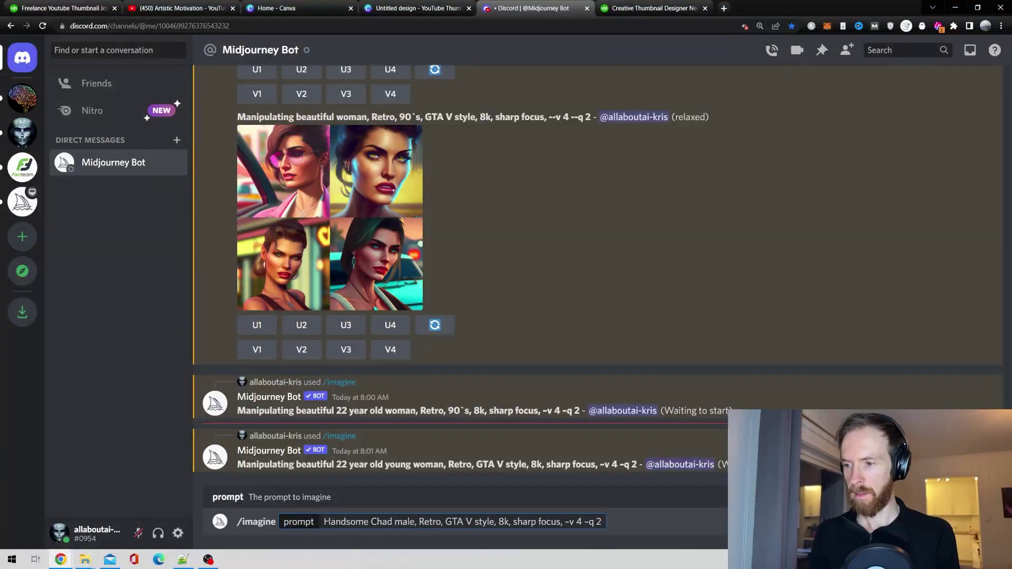
key(BackSpace)
key(BackSpace)
key(BackSpace)
key(BackSpace)
text(25)
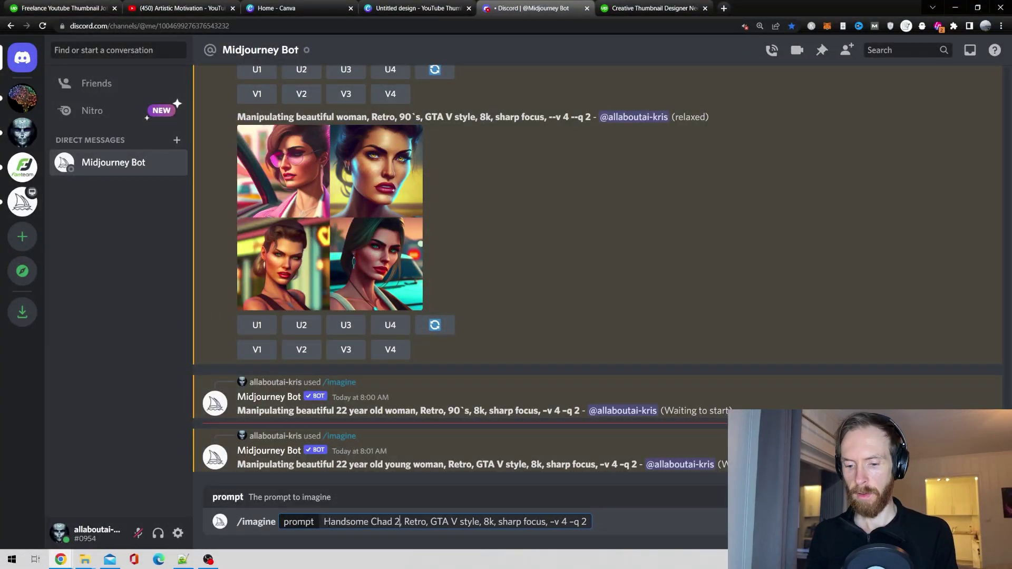
text( year old)
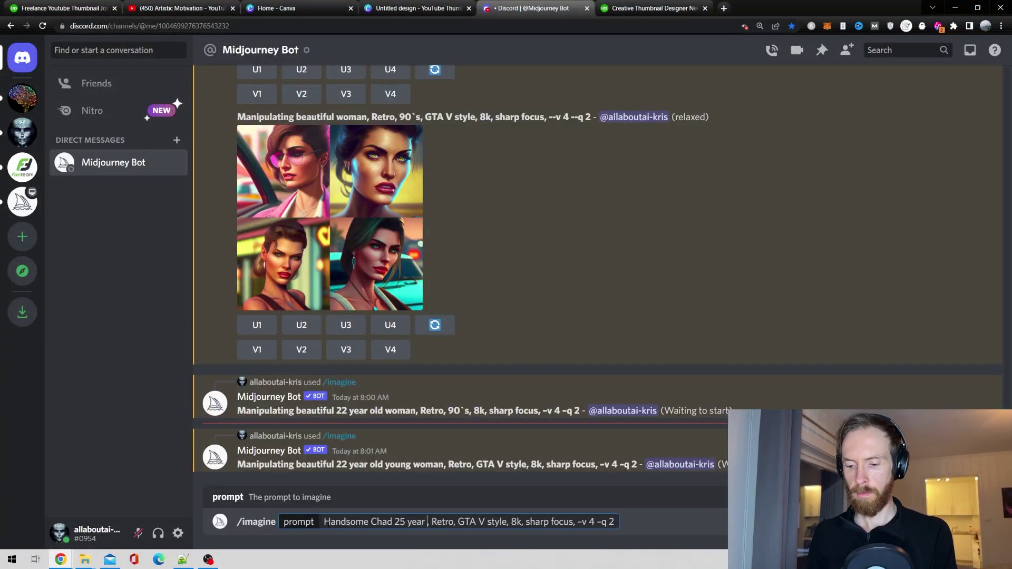
text( male)
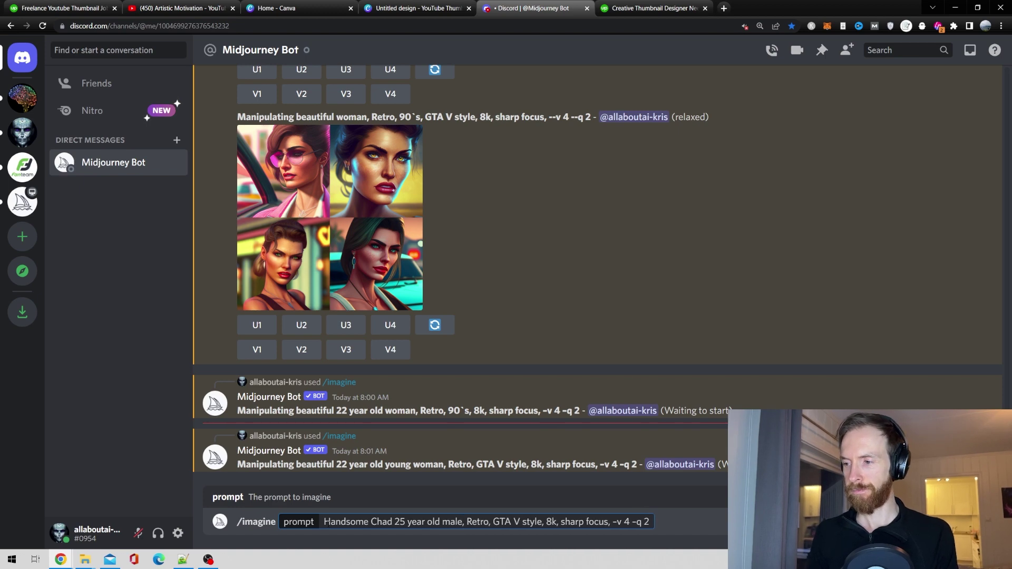
key(Return)
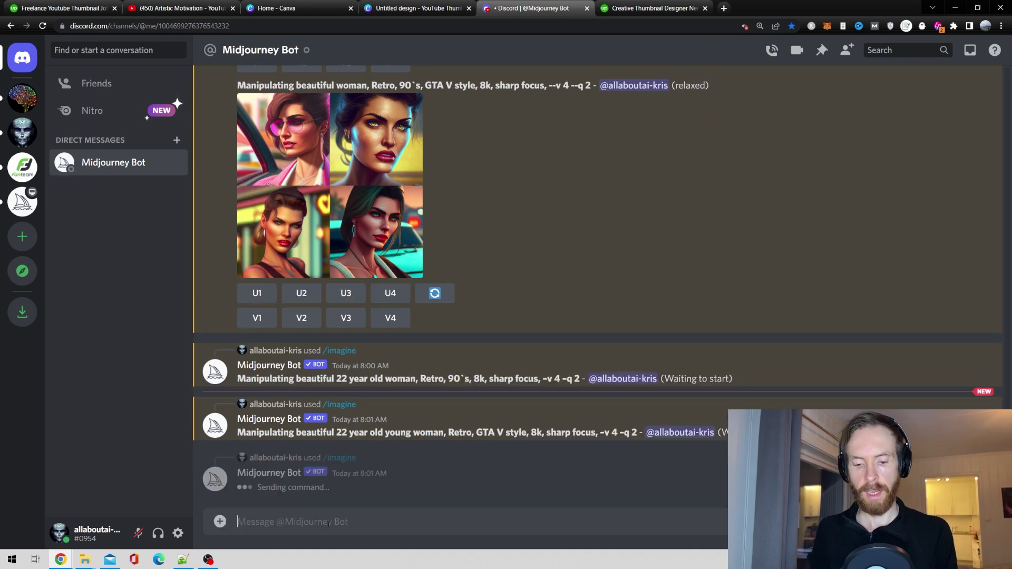
Step: Replace 'GTA V style' with '90`s' in the prompt and submit it
key(ctrl+z)
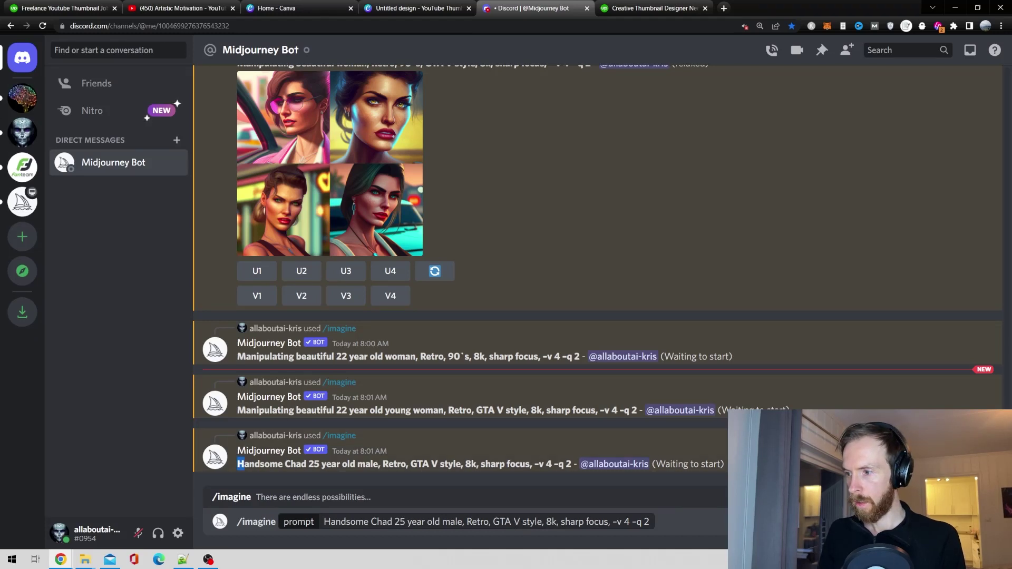
drag(499, 521, 542, 521)
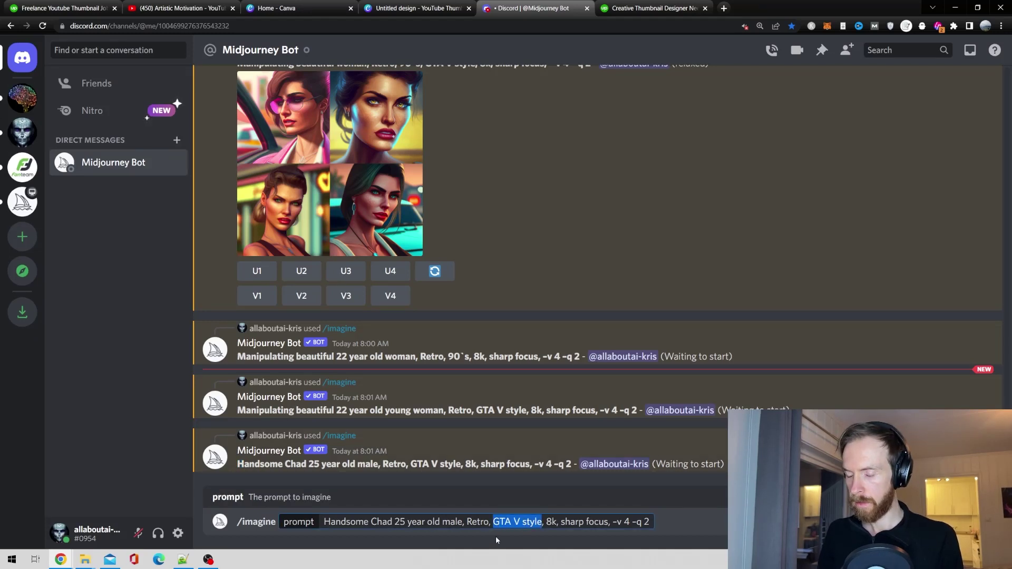
text(90)
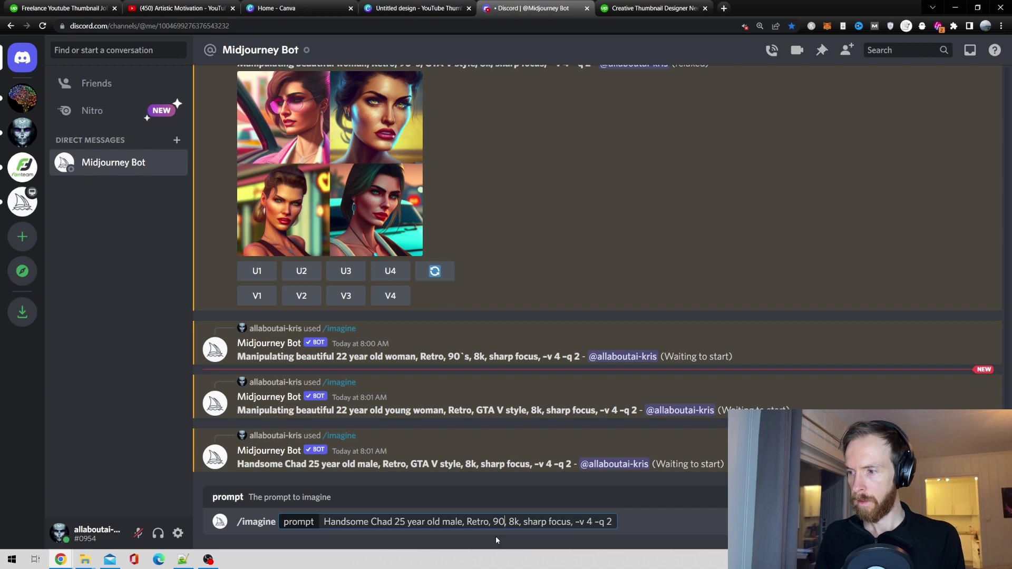
text(`s,)
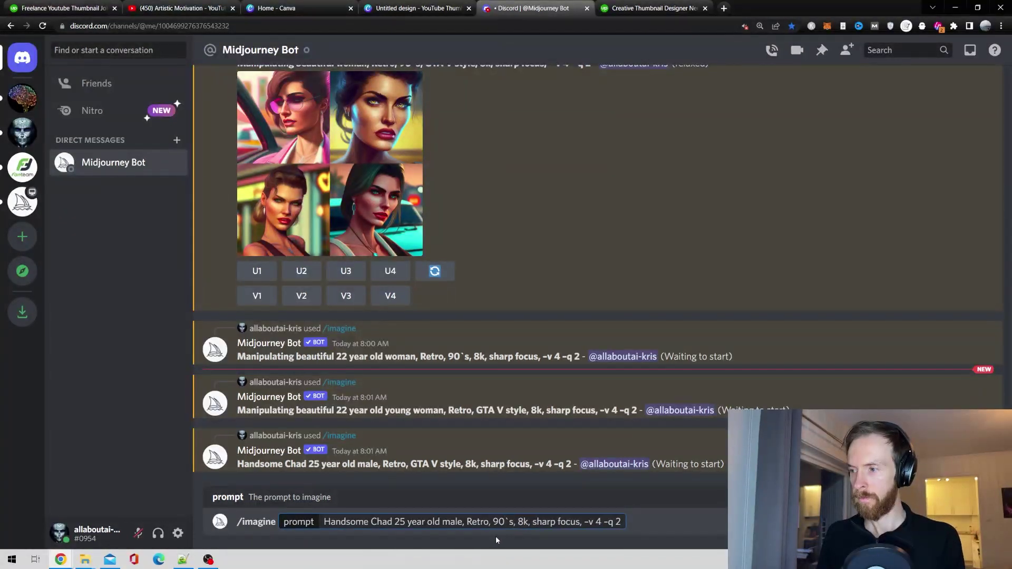
key(Return)
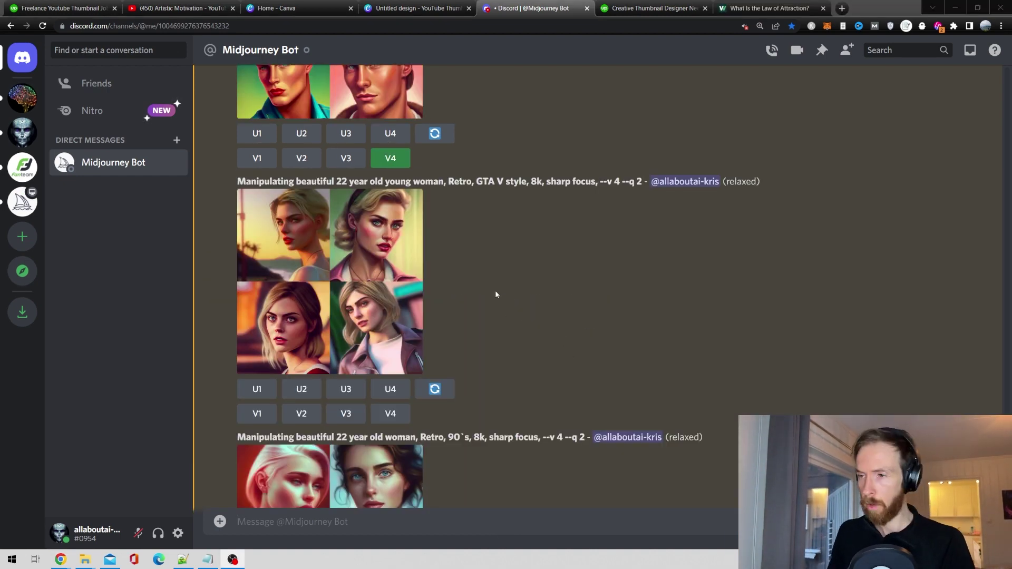
Step: Scroll through the 90`s woman and Handsome Chad grids, requesting the U4 upscale of each
scroll(496, 293, up, 6)
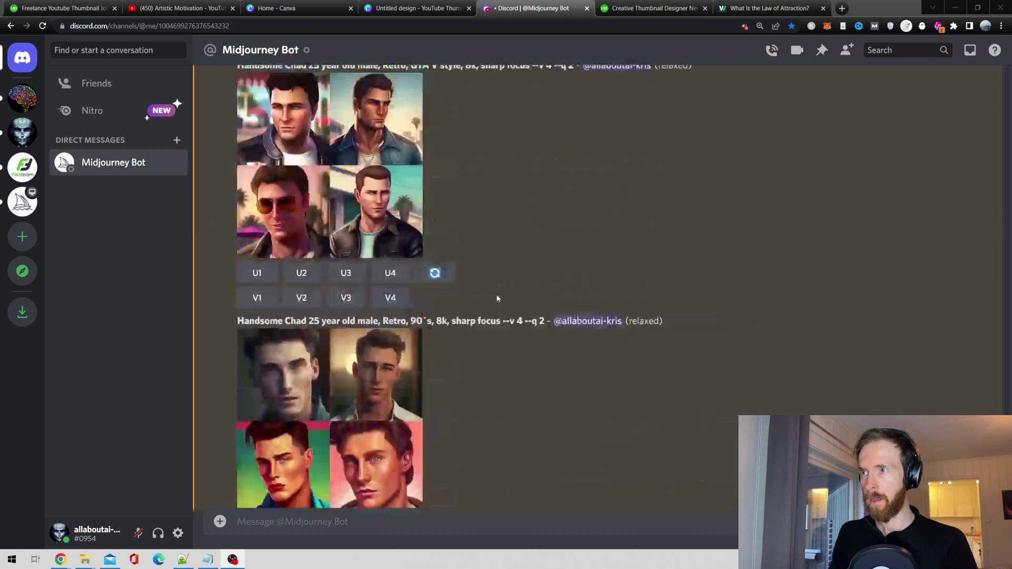
scroll(493, 292, up, 2)
scroll(493, 293, down, 3)
scroll(474, 280, up, 1)
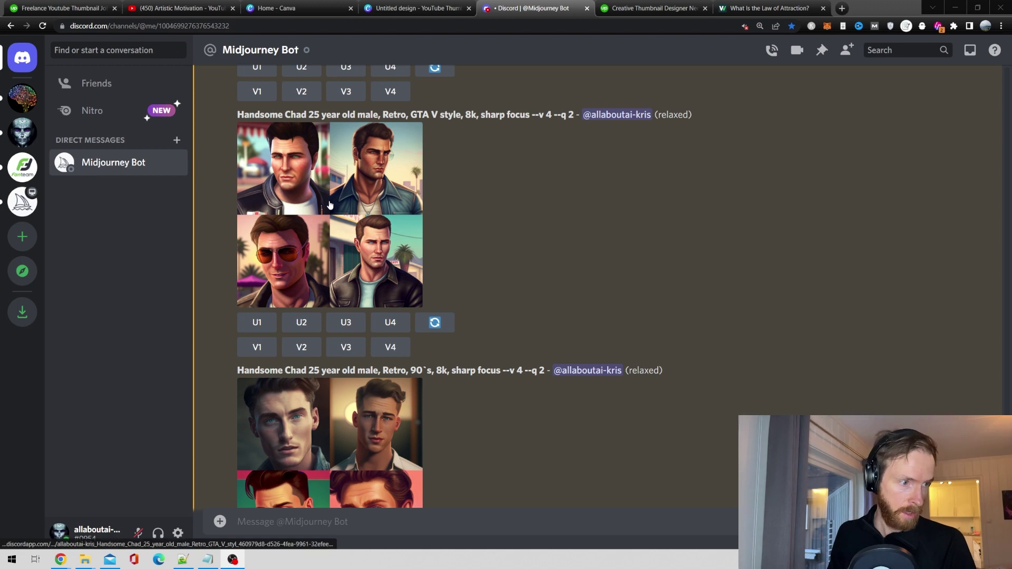
scroll(348, 290, down, 3)
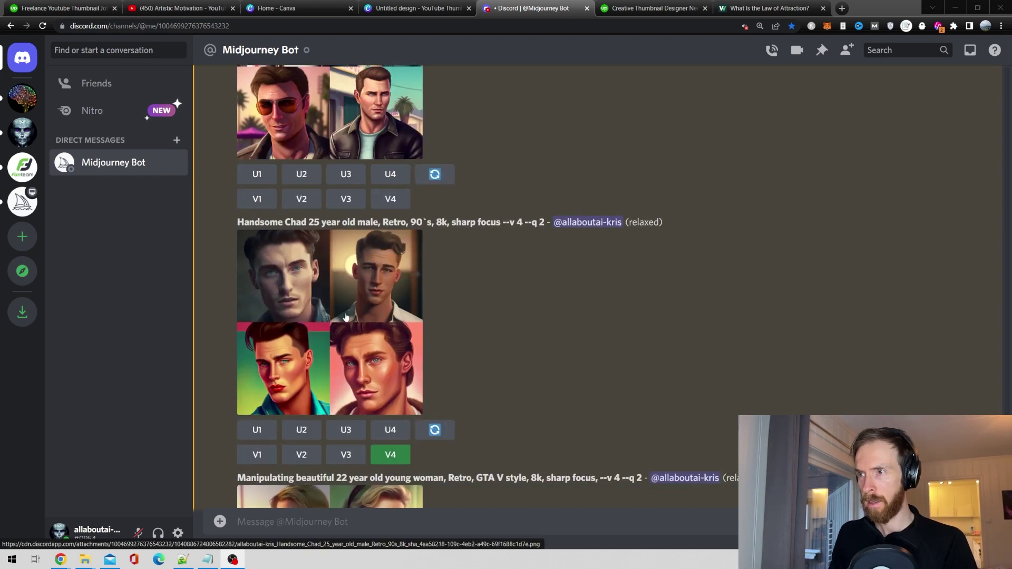
scroll(317, 316, down, 8)
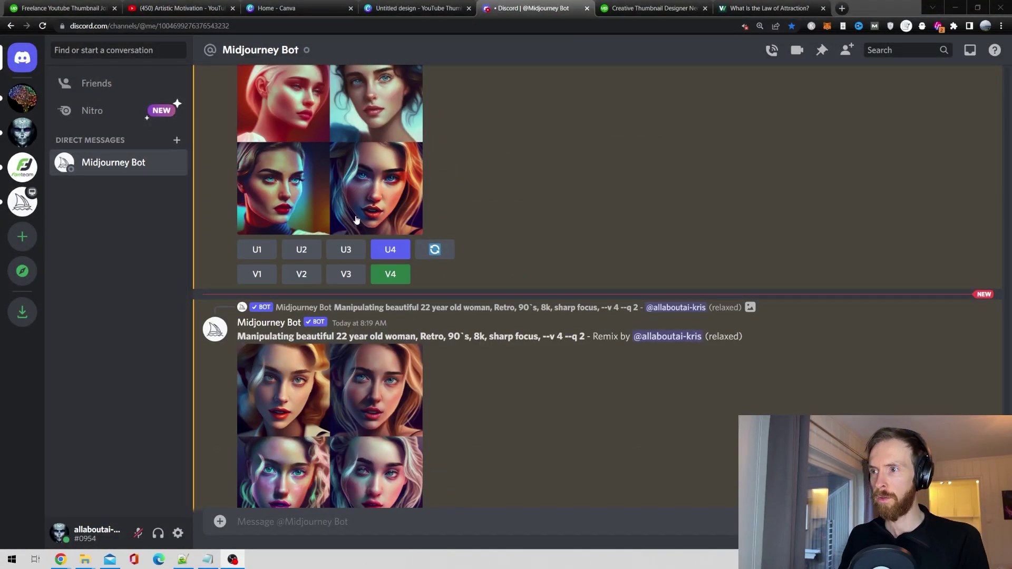
scroll(385, 280, up, 4)
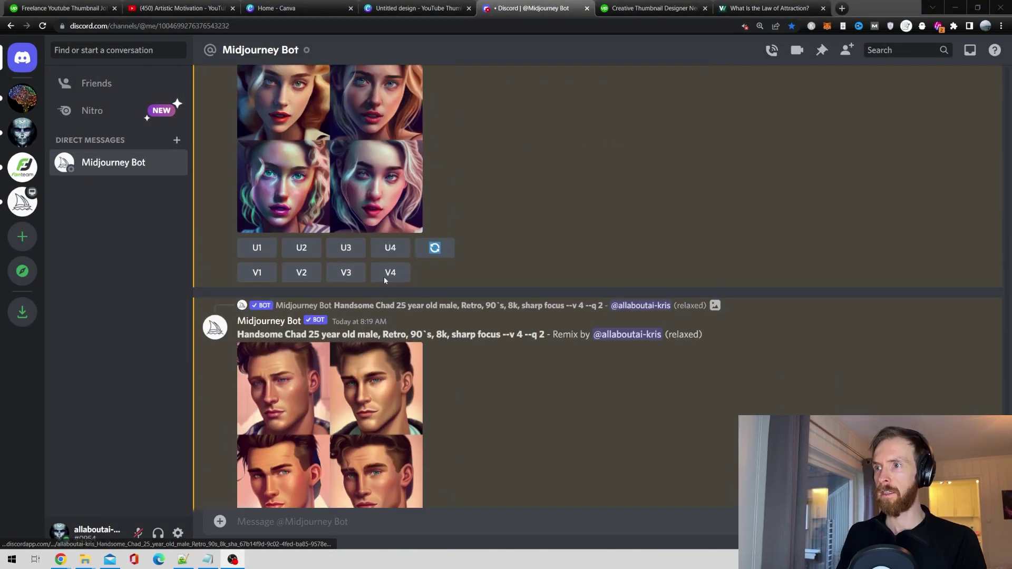
scroll(399, 198, up, 5)
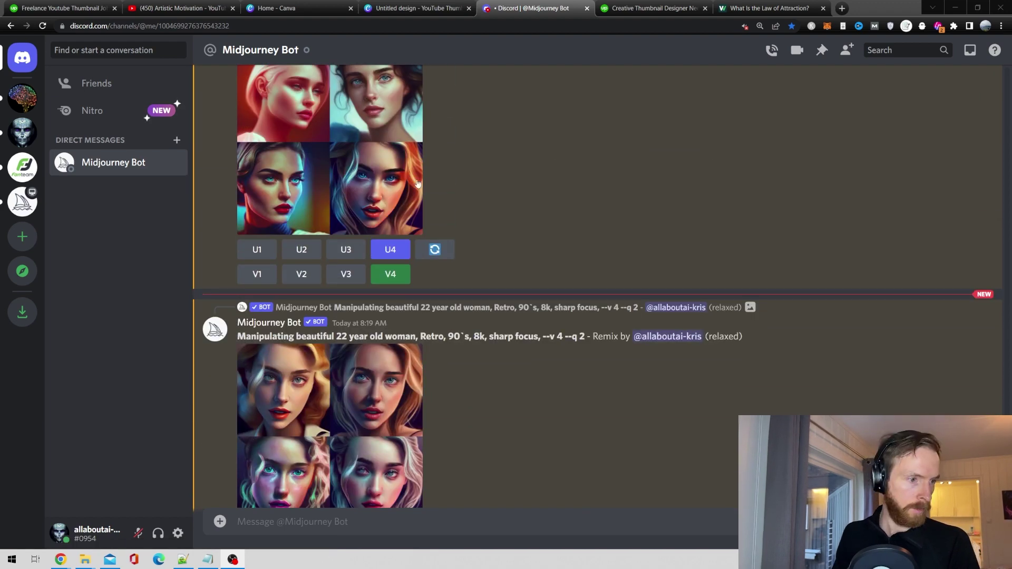
scroll(420, 248, down, 8)
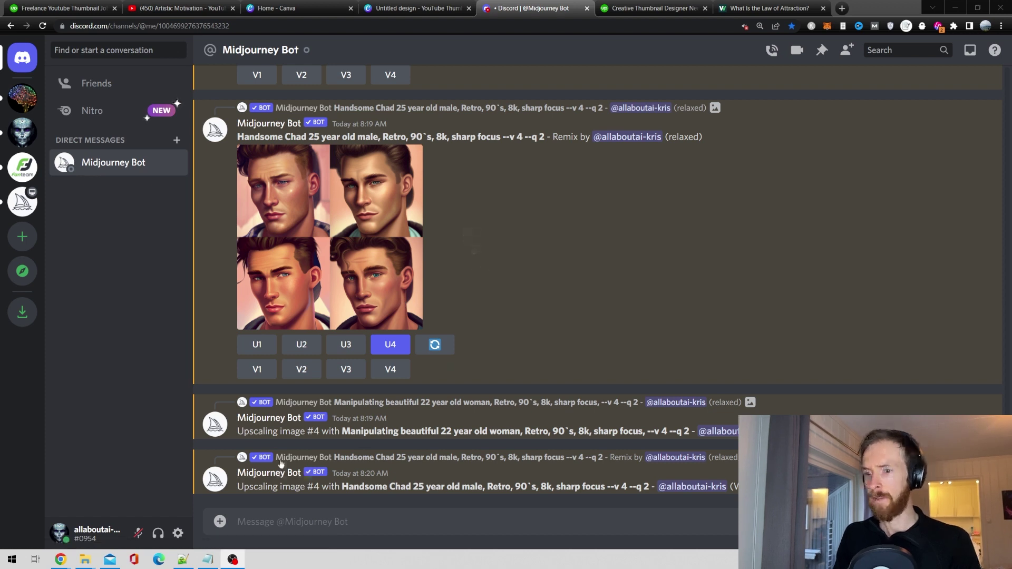
Step: Check the Notepad titles 'THE LAW OF ATTRACTION' and 'THE TRUTH', then go back to YouTube
click(208, 560)
drag(412, 262, 290, 191)
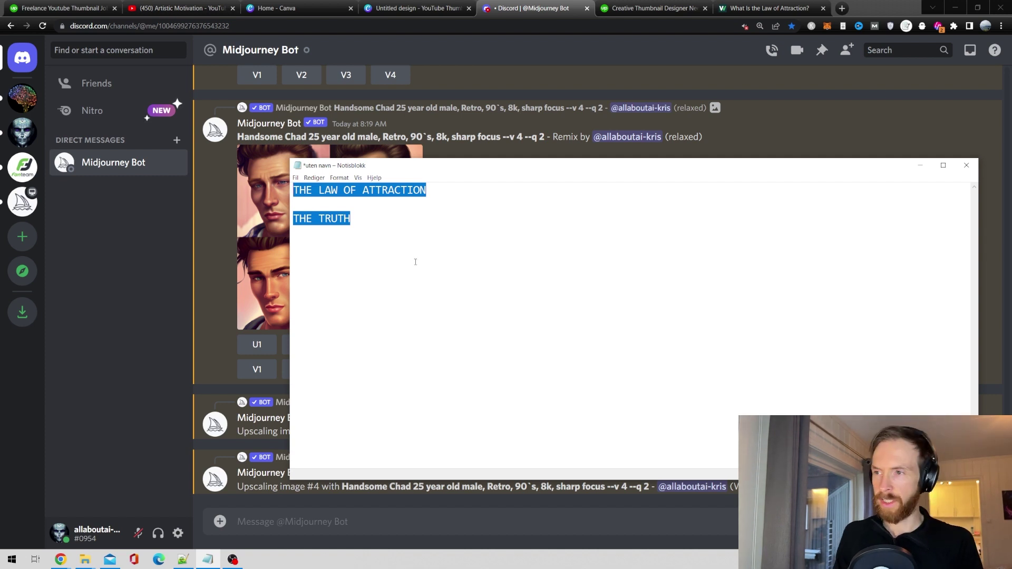
scroll(411, 231, up, 6)
drag(499, 169, 314, 153)
click(257, 228)
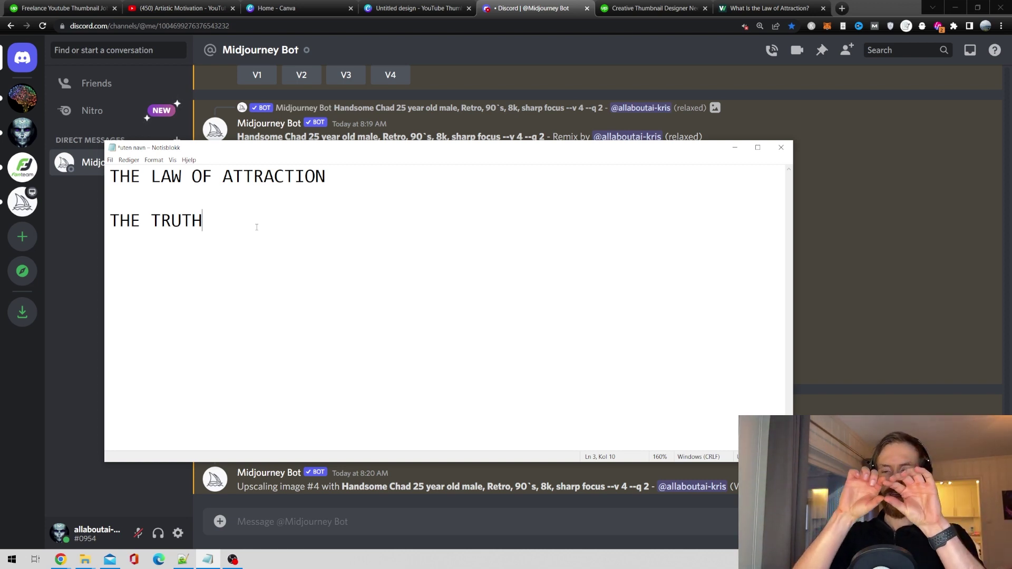
click(179, 8)
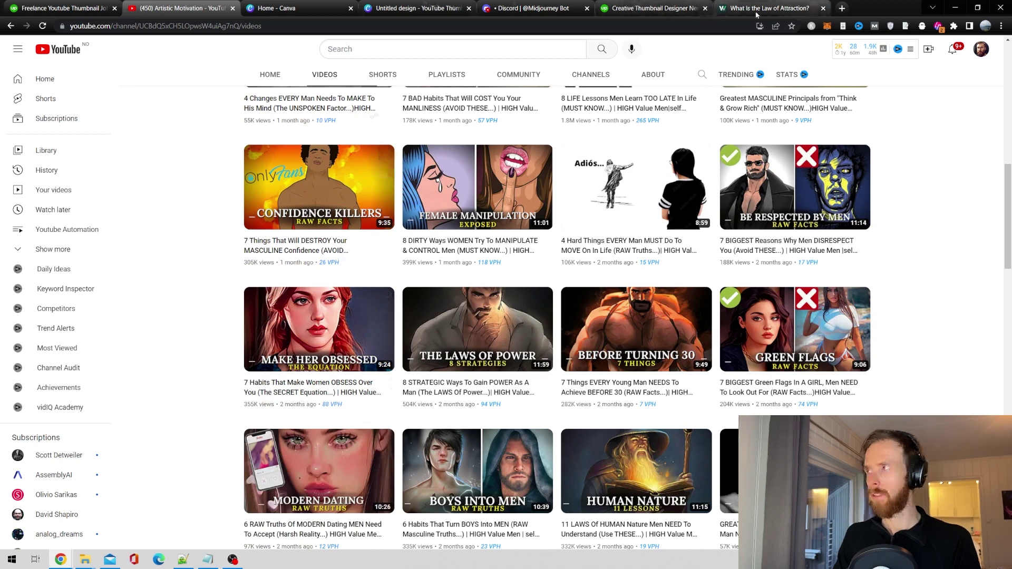
Step: Switch from the YouTube tab to the Midjourney chat in Discord
click(532, 8)
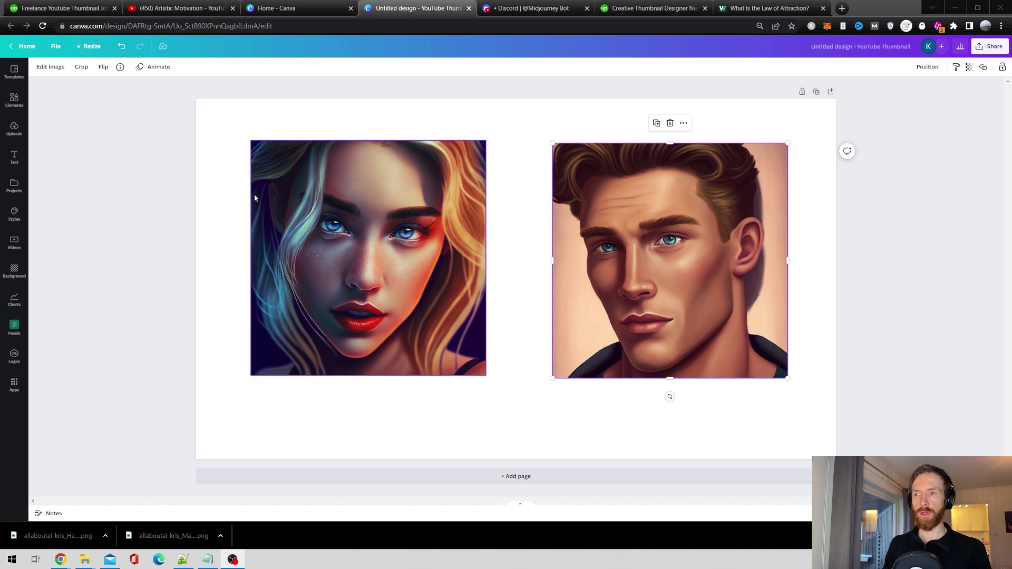
Step: Move the woman portrait left and the man portrait right, enlarging them to about 713 and 720
drag(393, 234, 337, 319)
drag(425, 221, 526, 77)
drag(667, 274, 715, 355)
drag(602, 227, 459, 114)
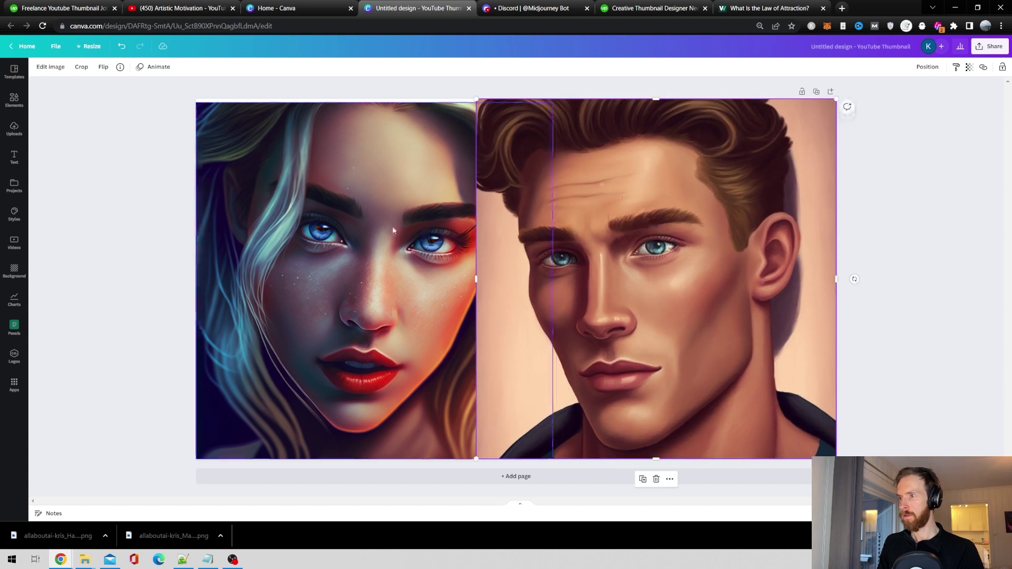
Step: Resize the woman portrait to 720x720 and align both portraits side by side across the page
click(464, 158)
drag(553, 102, 558, 98)
drag(684, 362, 736, 364)
drag(419, 346, 357, 347)
mouse_move(713, 327)
mouse_down()
mouse_move(692, 327)
mouse_move(710, 328)
mouse_up()
click(449, 295)
drag(426, 289, 438, 289)
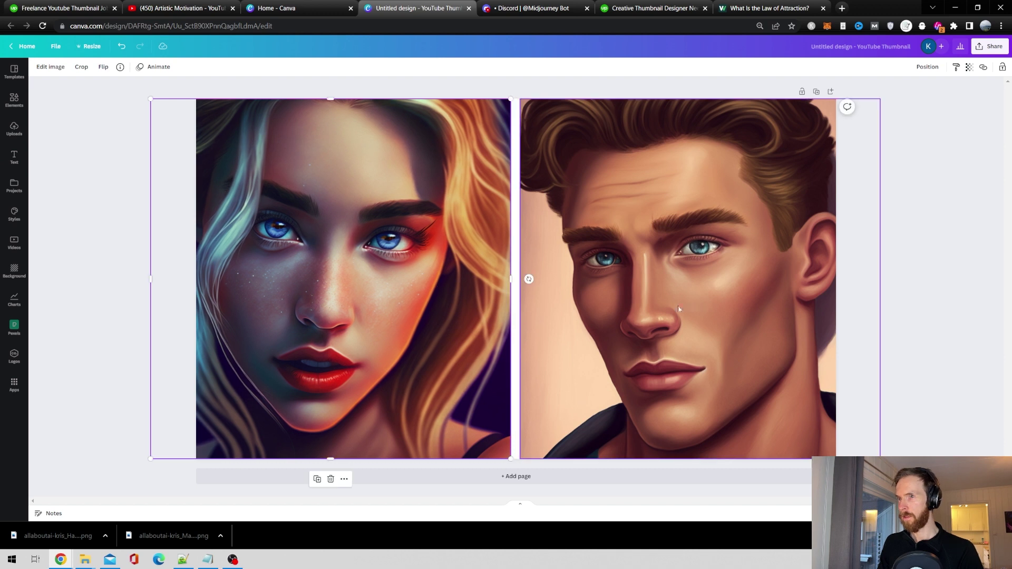
click(916, 320)
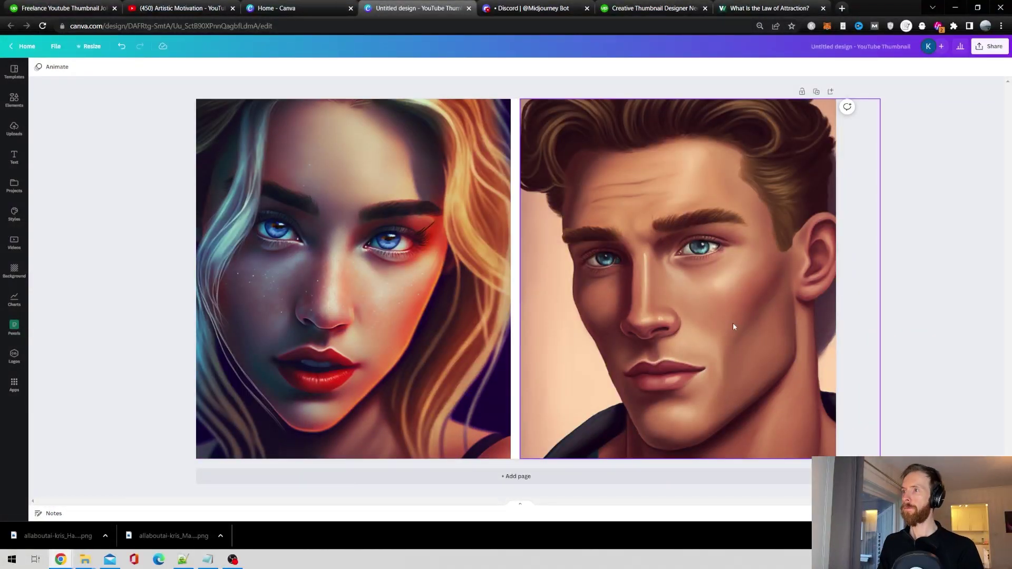
click(515, 169)
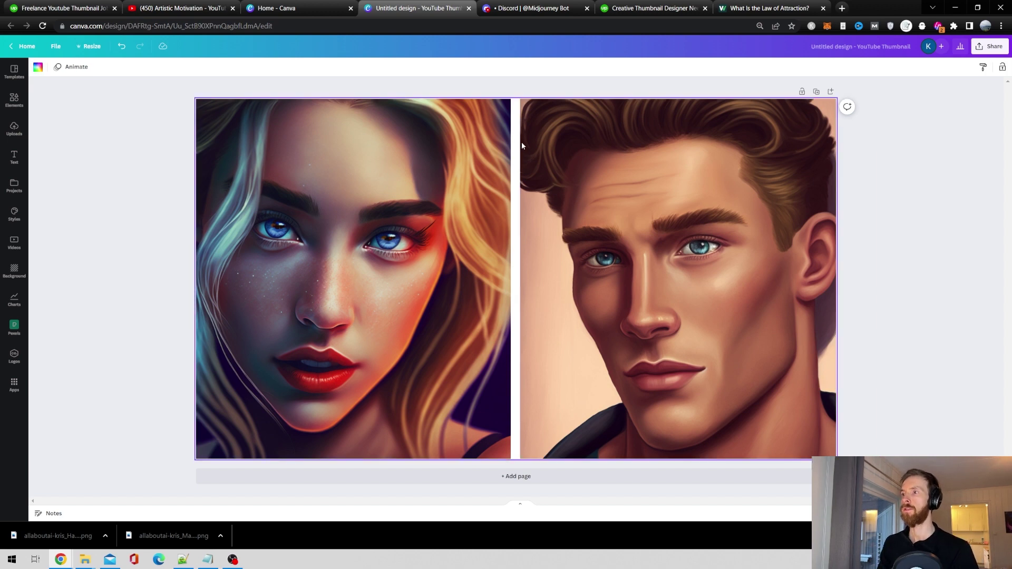
click(217, 6)
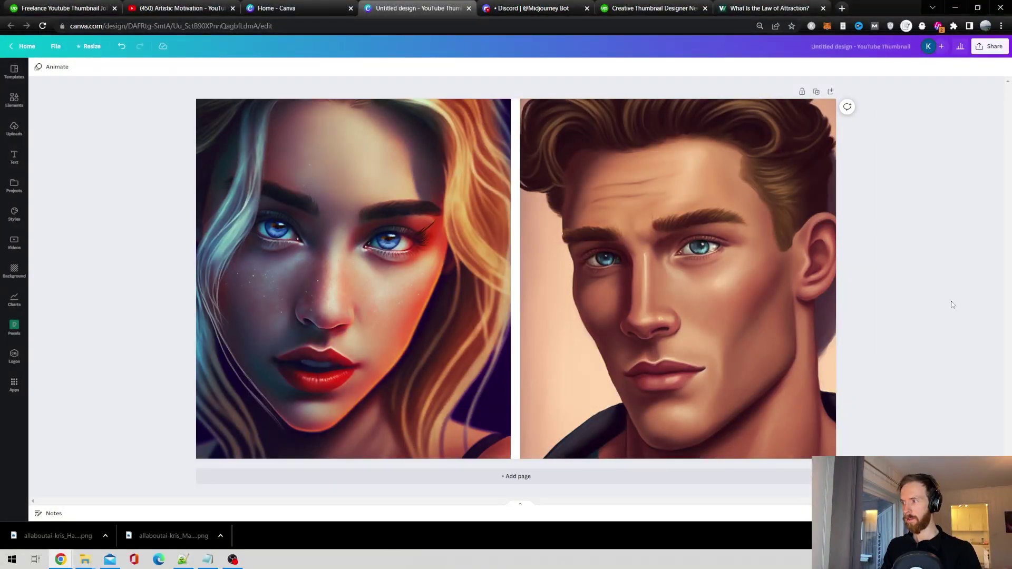
Step: Apply the Festive filter to the woman and man portraits
click(381, 301)
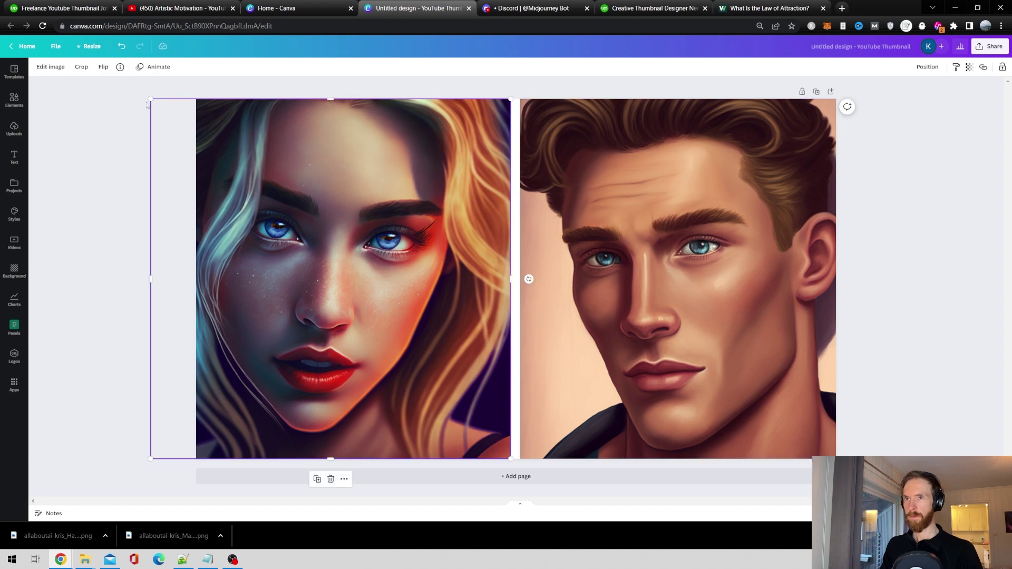
click(53, 67)
click(99, 336)
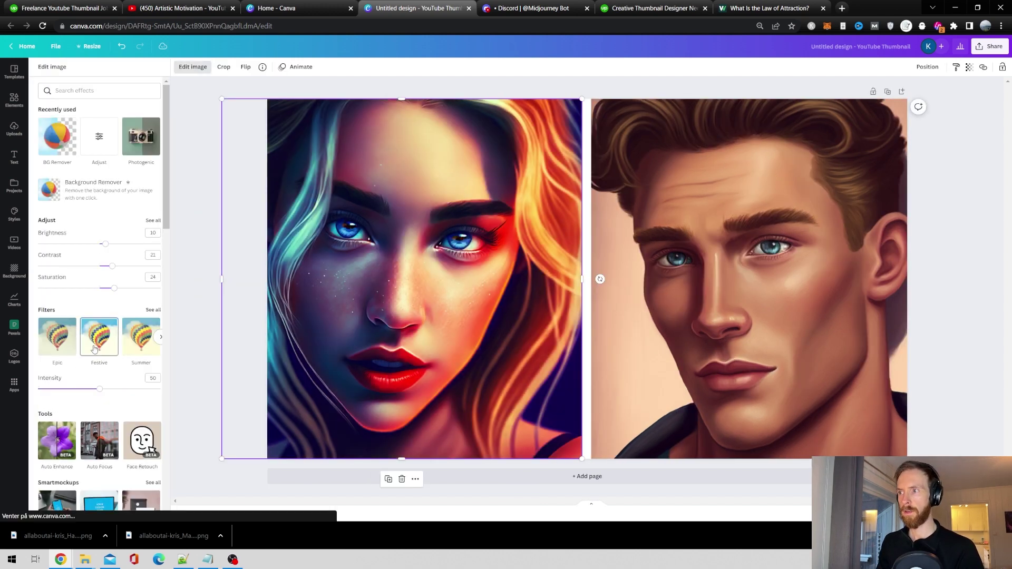
click(877, 325)
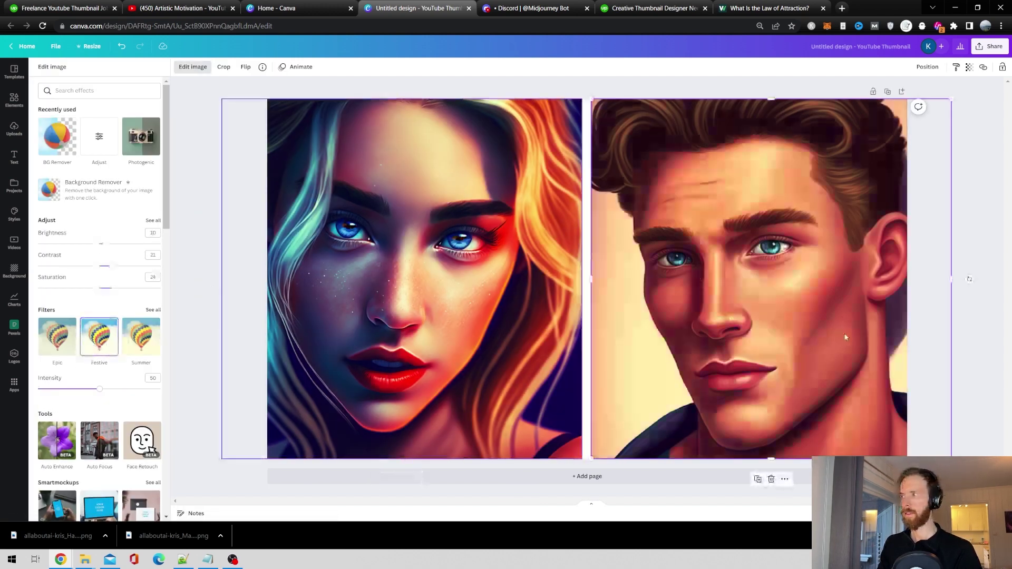
click(966, 341)
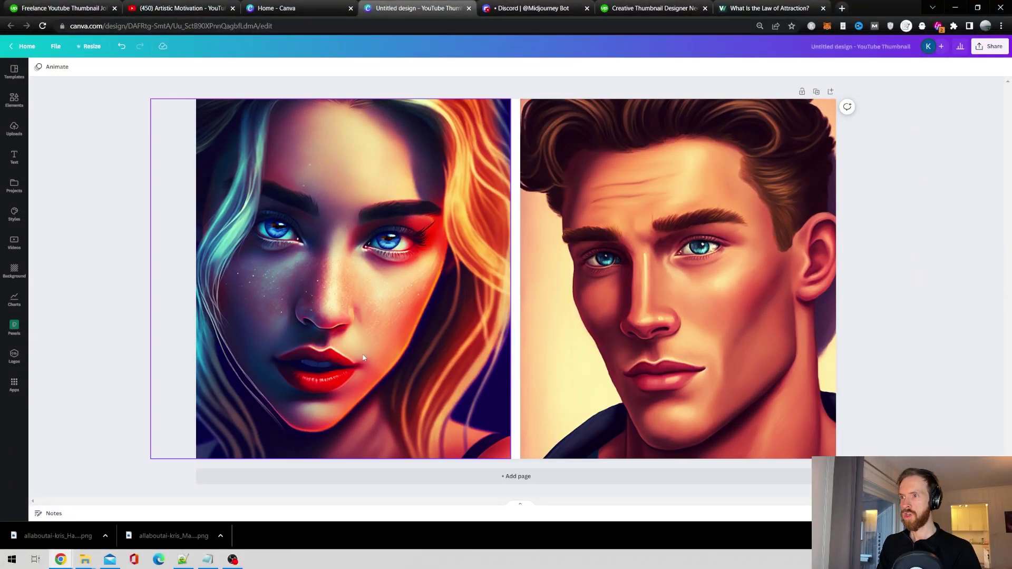
Step: Add a default heading text box to the thumbnail
click(13, 158)
click(77, 137)
click(161, 7)
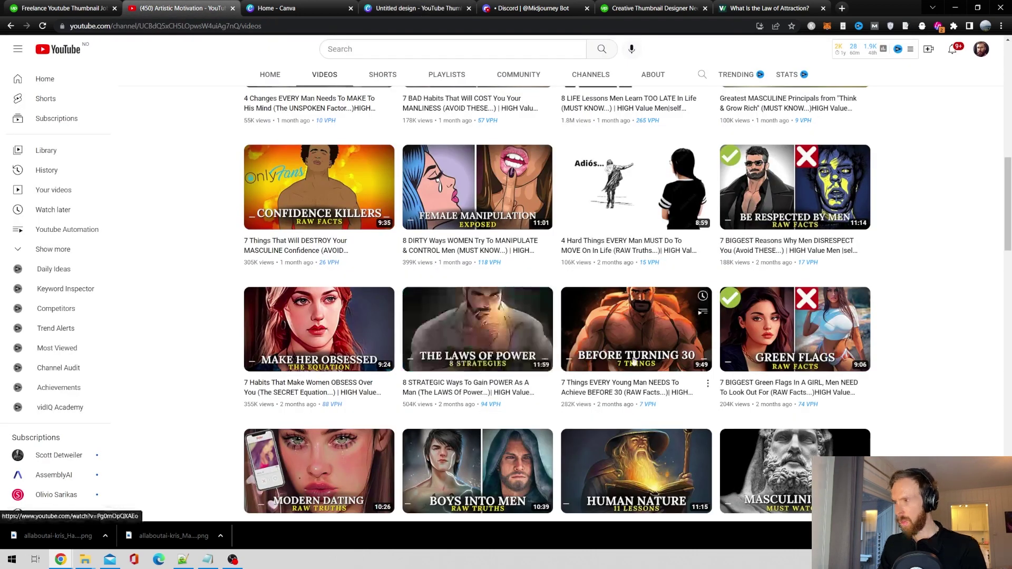
click(529, 8)
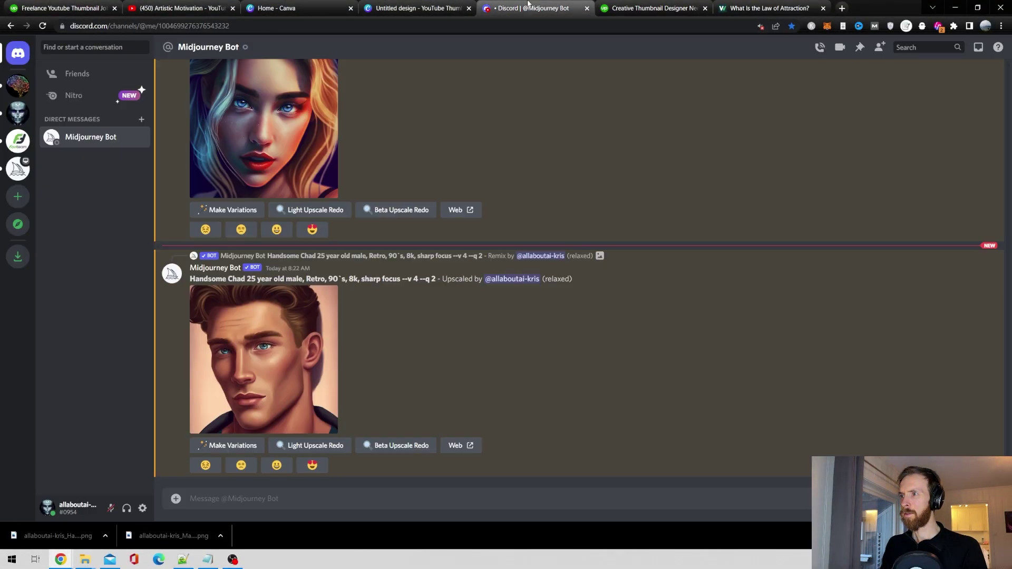
click(423, 6)
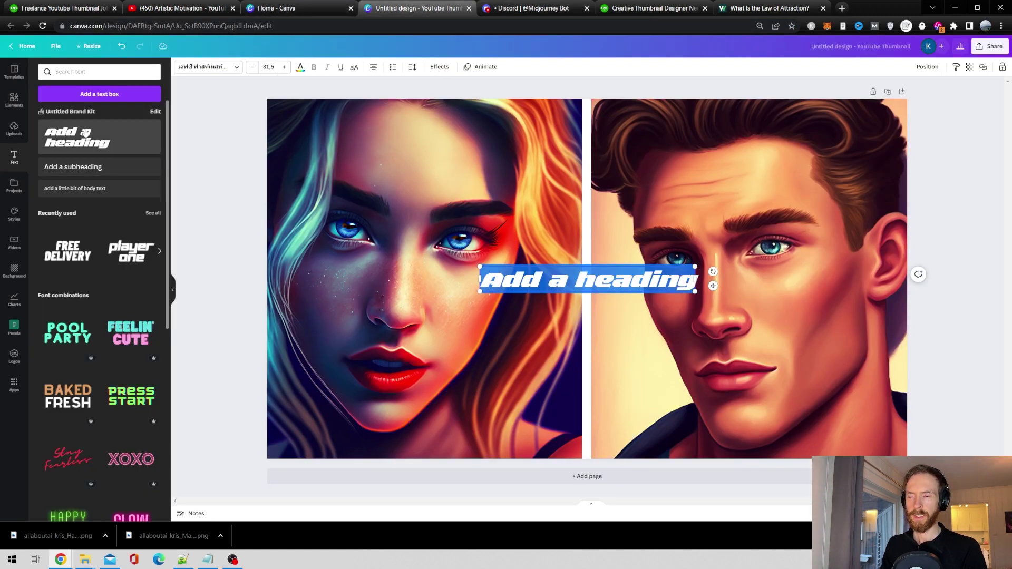
Step: Set the heading font to Droid Serif, found by searching 'serif', and make it bold
click(211, 67)
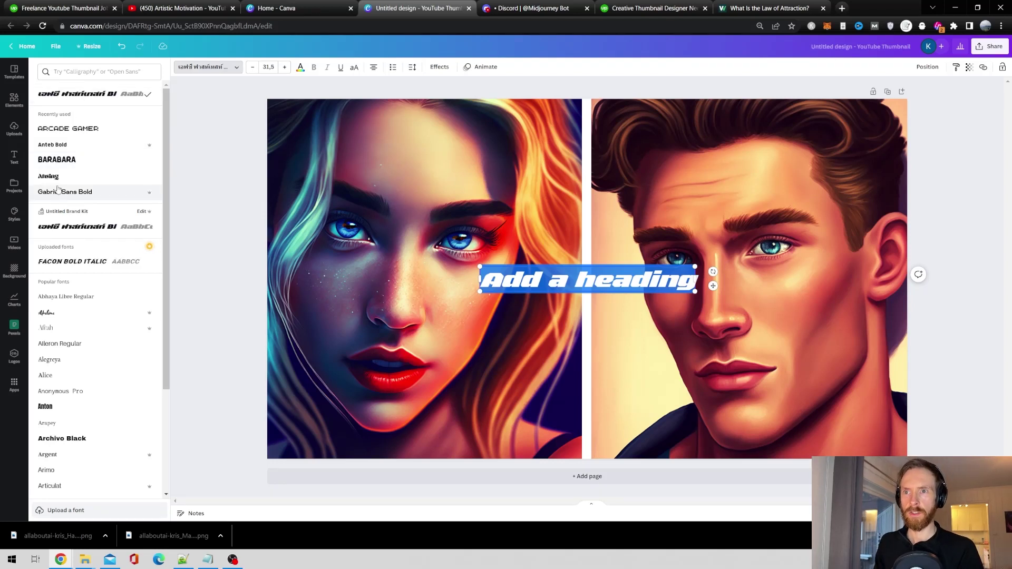
click(88, 73)
text(serif)
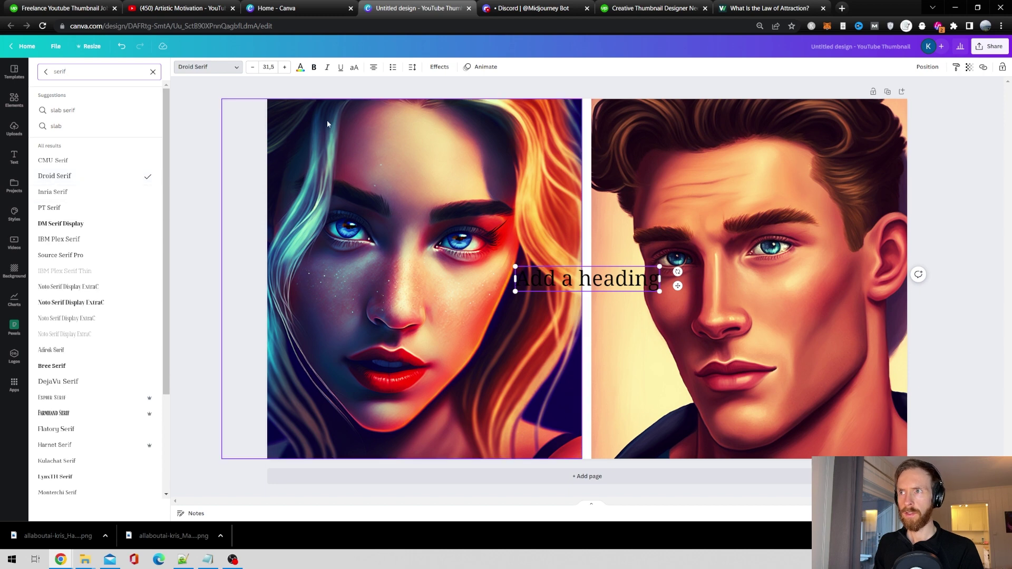
click(314, 68)
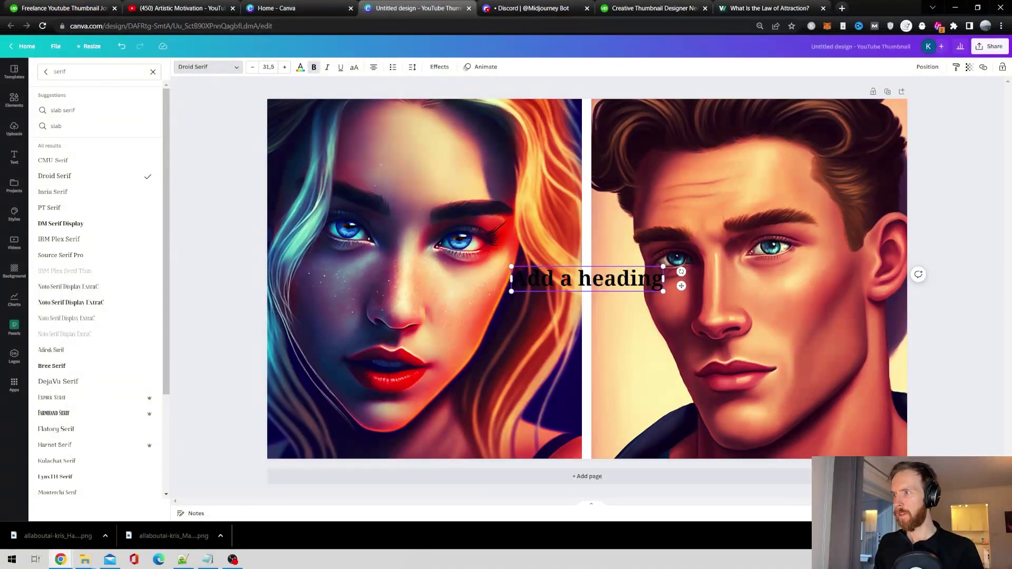
Step: Replace the heading with 'THE LAW OF ATTRACTION' from the notes and enlarge it to 63.6
double_click(621, 278)
key(ctrl+a)
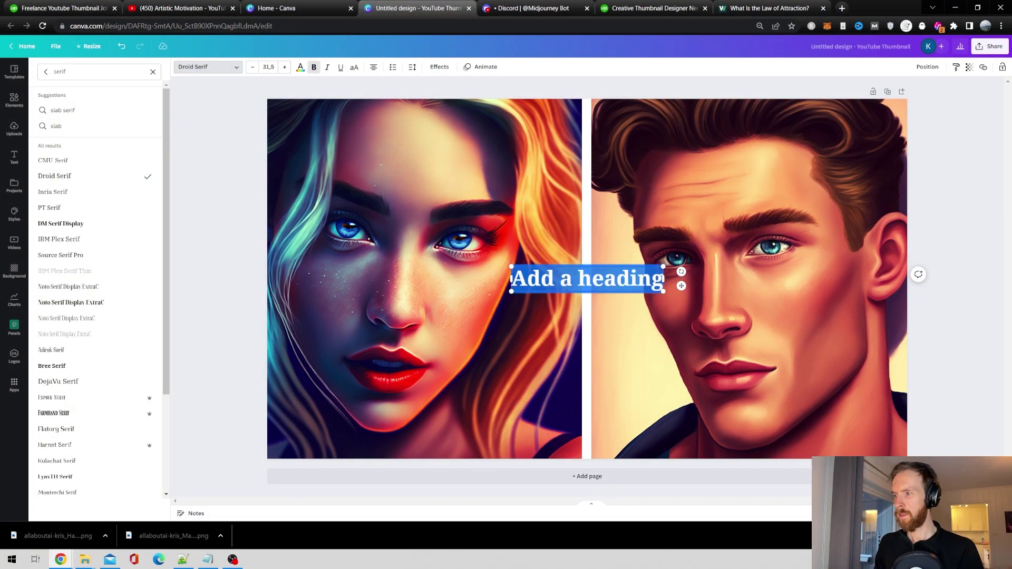
click(208, 559)
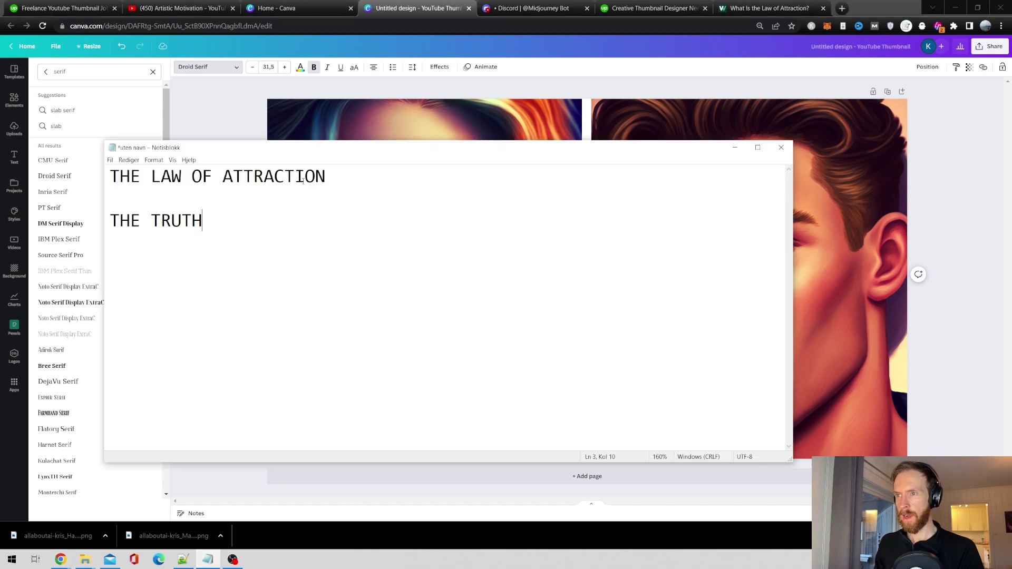
drag(327, 176, 100, 176)
key(ctrl+c)
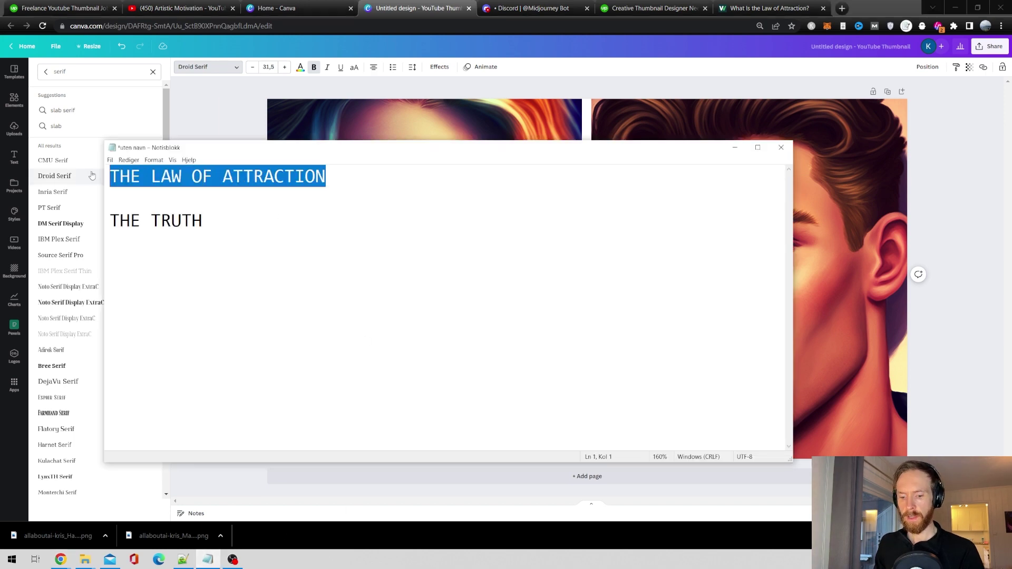
click(734, 148)
key(ctrl+v)
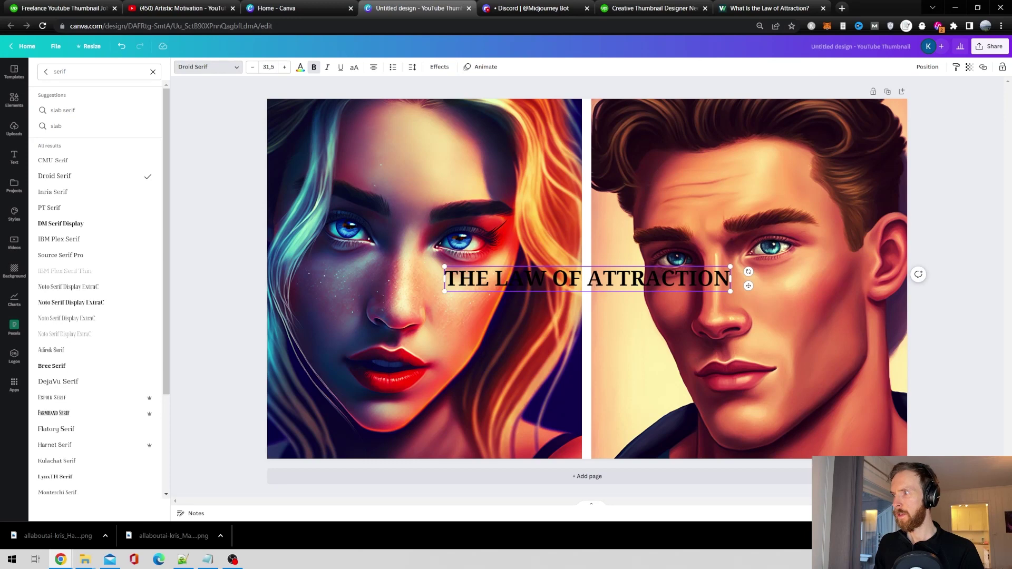
drag(731, 265, 611, 380)
Step: Turn the title text white
click(300, 68)
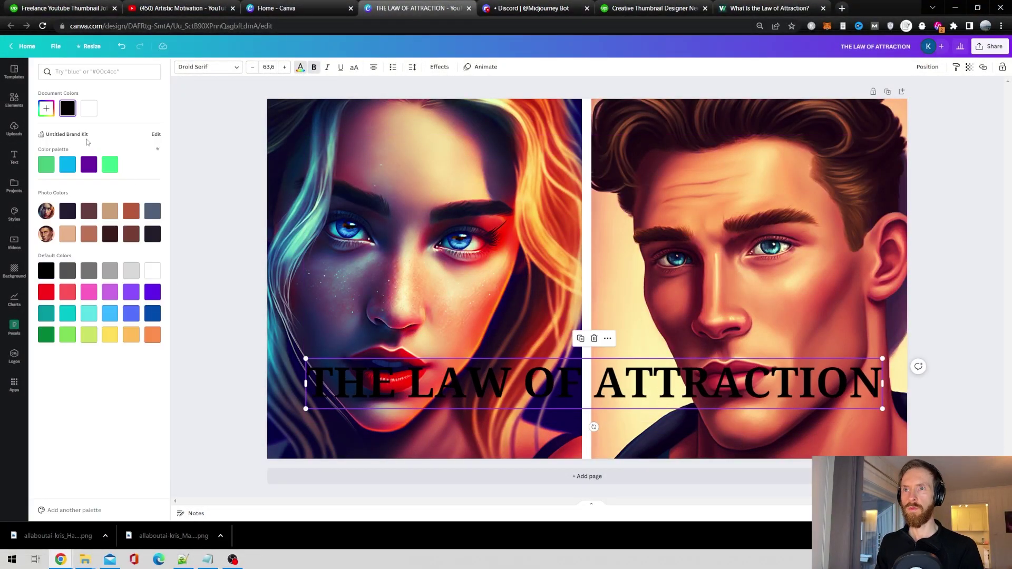
click(150, 269)
click(201, 268)
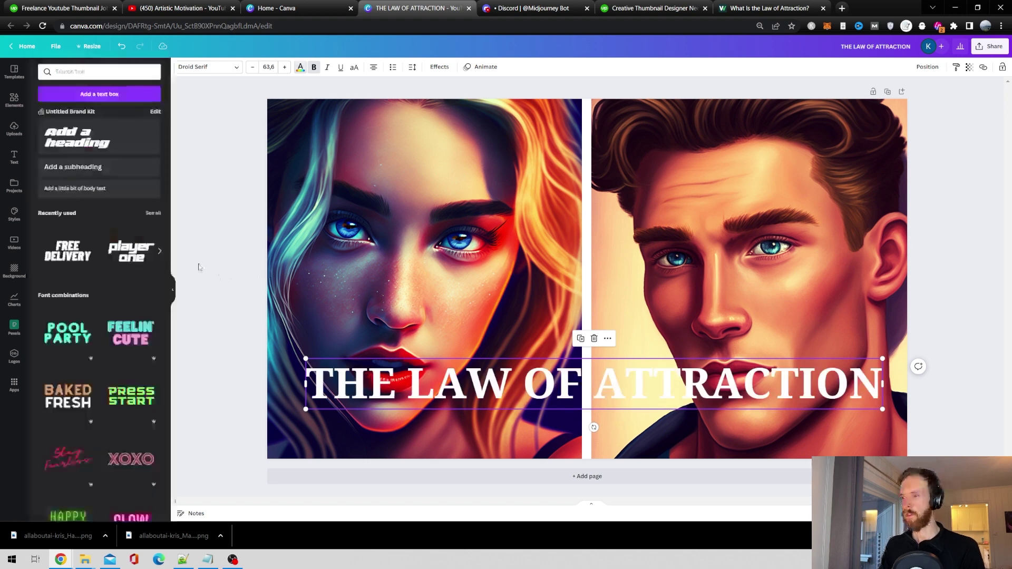
Step: Shrink the title to 54.7 and move it lower on the portraits
click(174, 7)
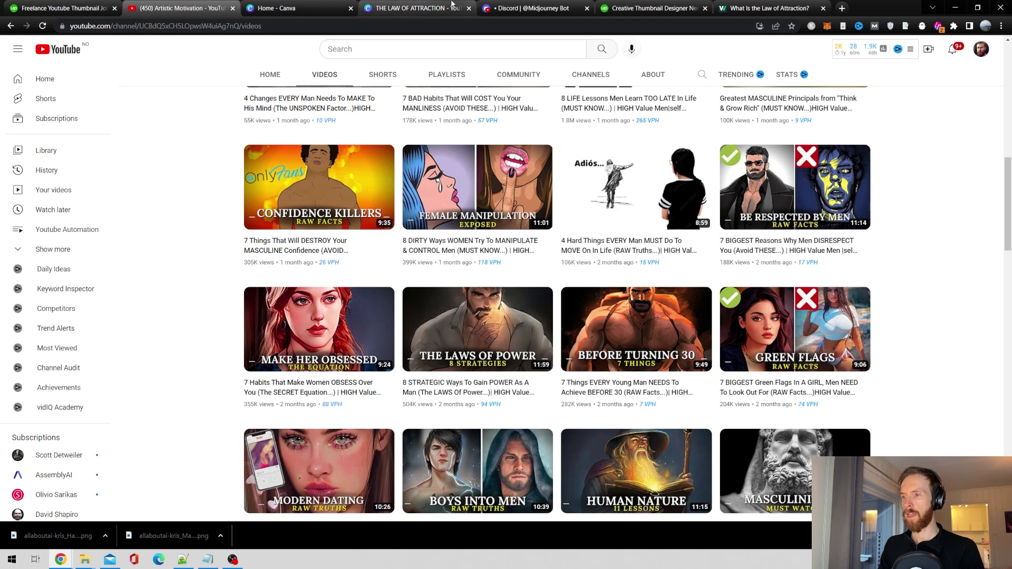
click(414, 9)
click(626, 384)
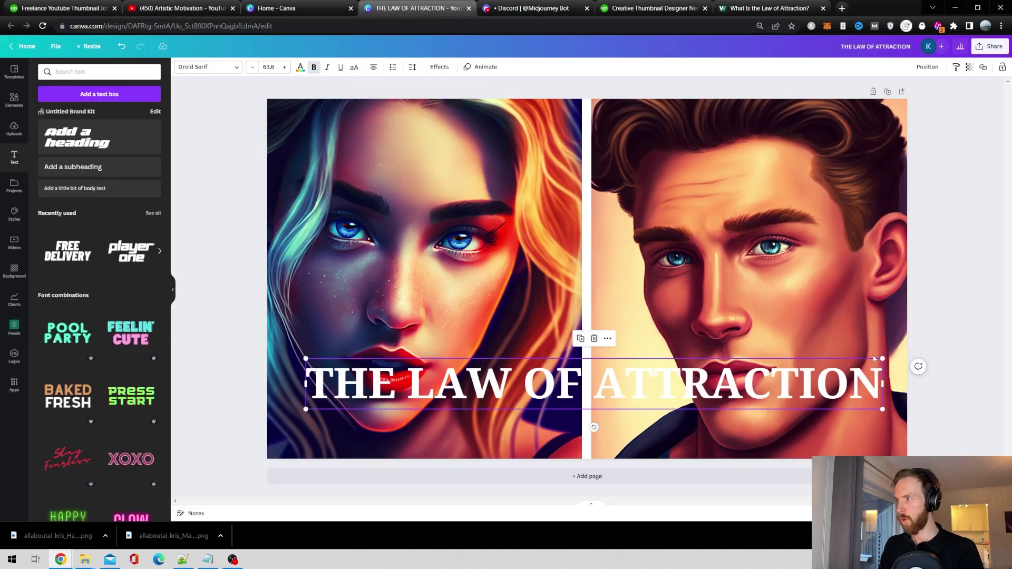
drag(882, 360, 802, 365)
drag(707, 396, 755, 433)
click(481, 259)
Step: Nudge the title up and turn the purple bar behind it black
drag(627, 422, 624, 409)
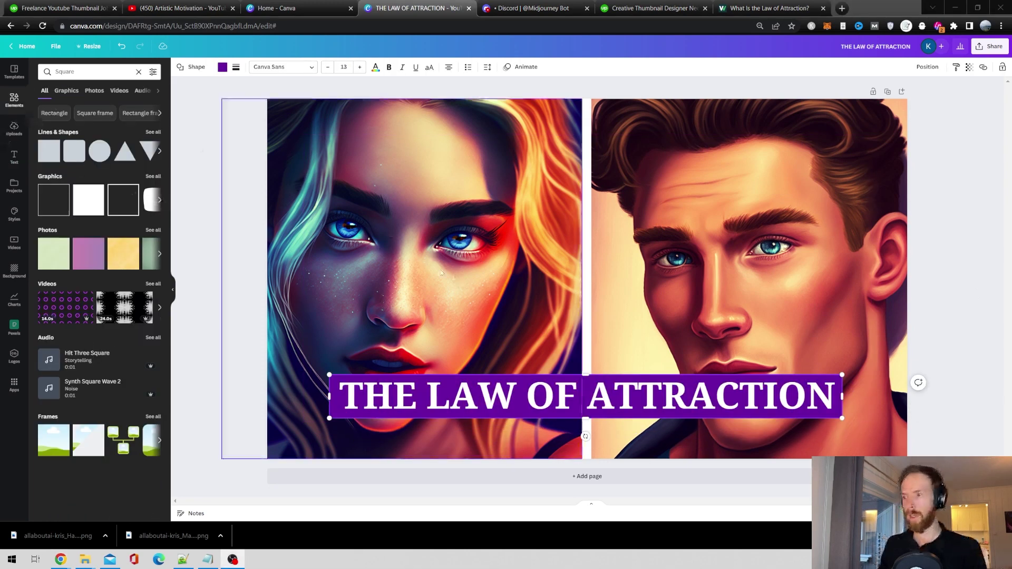
click(233, 357)
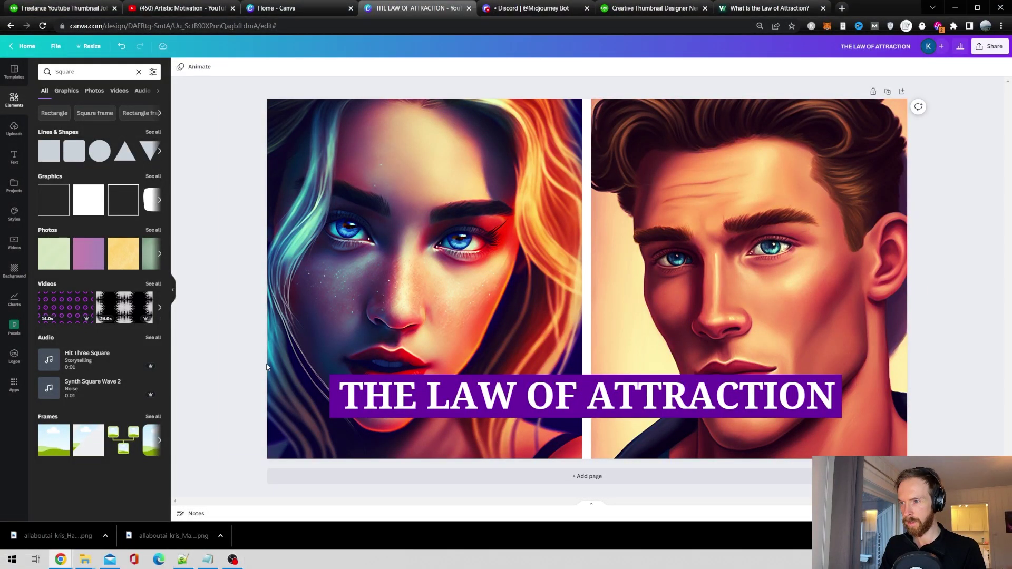
click(334, 395)
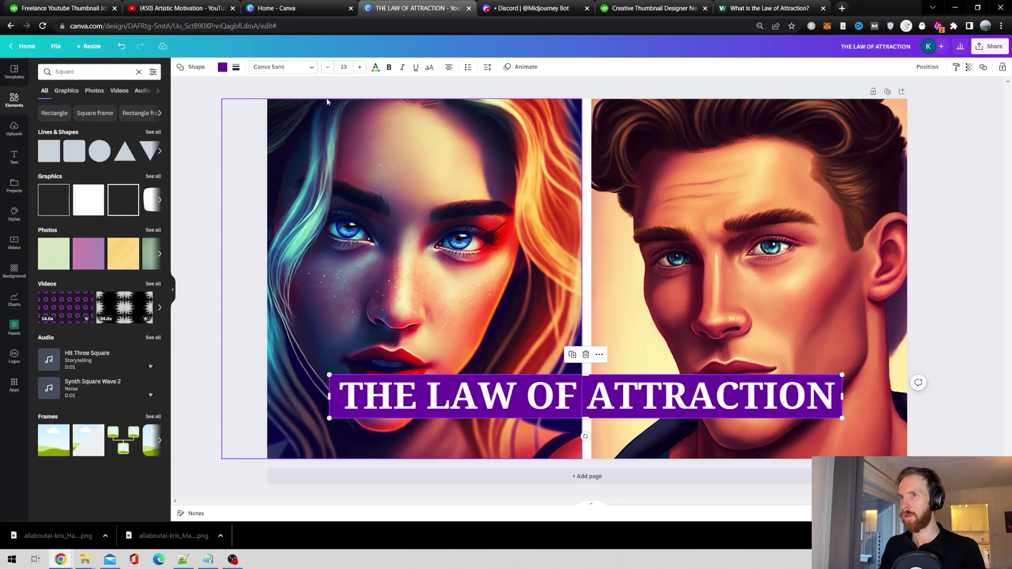
click(222, 67)
click(46, 270)
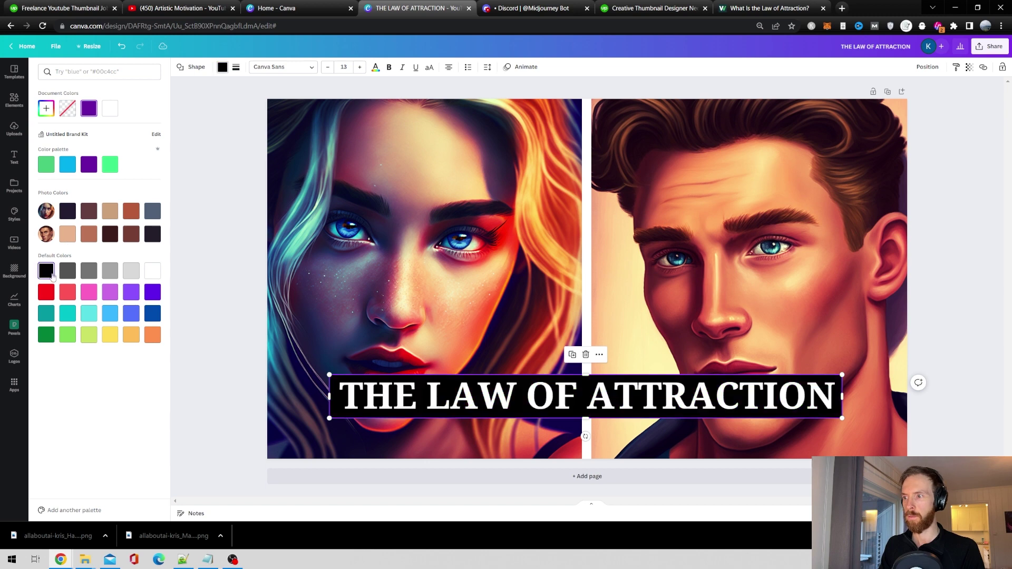
Step: Set the black bar's transparency to 66 and select it together with the title
click(969, 66)
drag(965, 99, 941, 104)
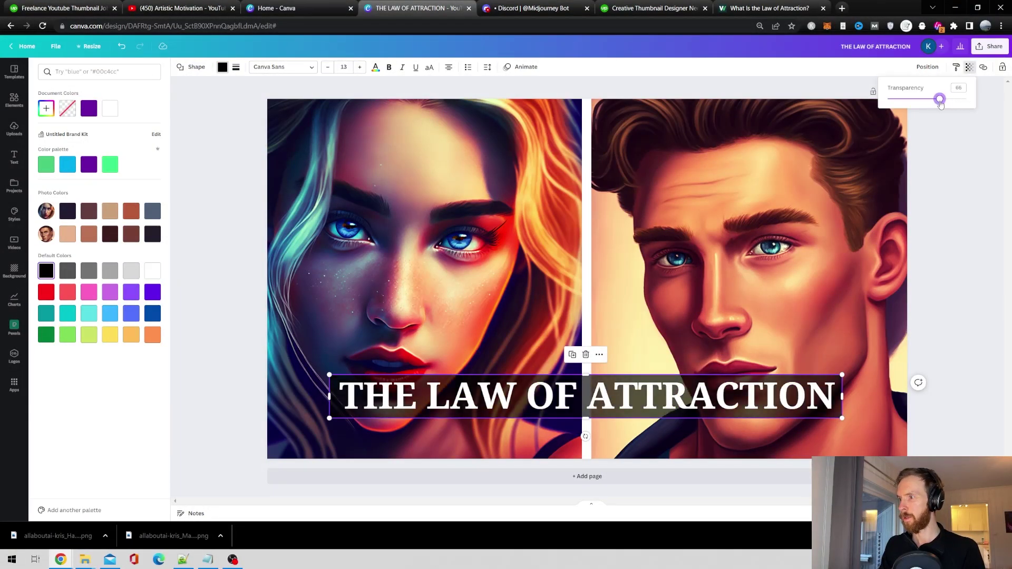
click(964, 173)
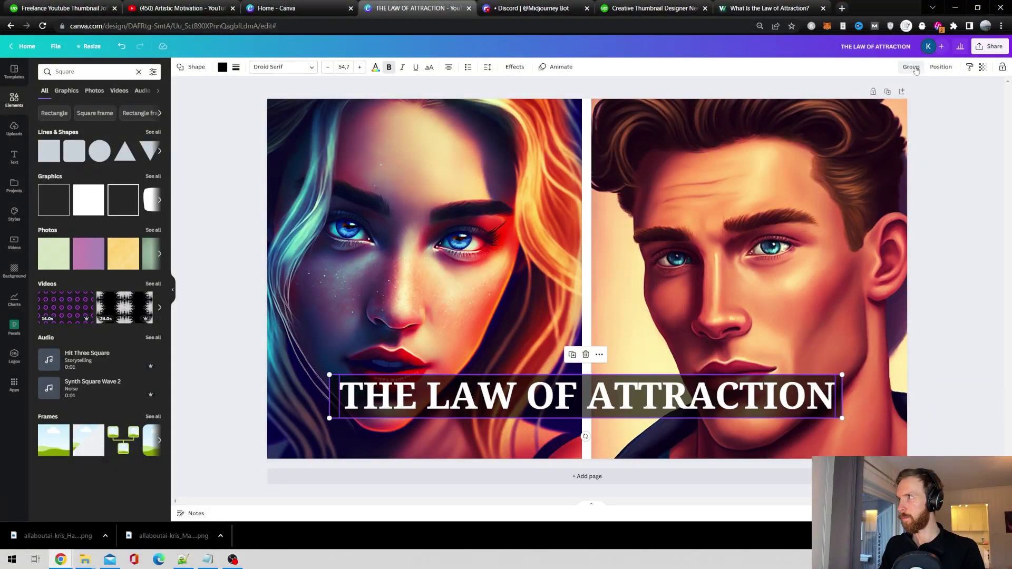
click(957, 241)
drag(675, 393, 682, 409)
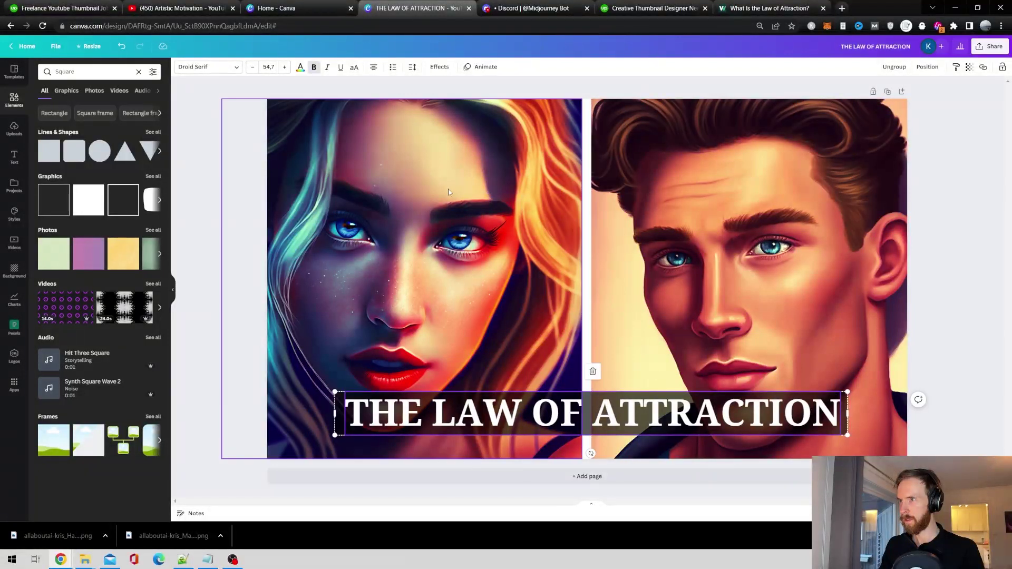
Step: Move both portraits up and stretch them down to the page bottom
drag(454, 207, 459, 188)
drag(403, 439, 407, 459)
click(750, 258)
drag(762, 244, 768, 226)
drag(777, 446, 780, 459)
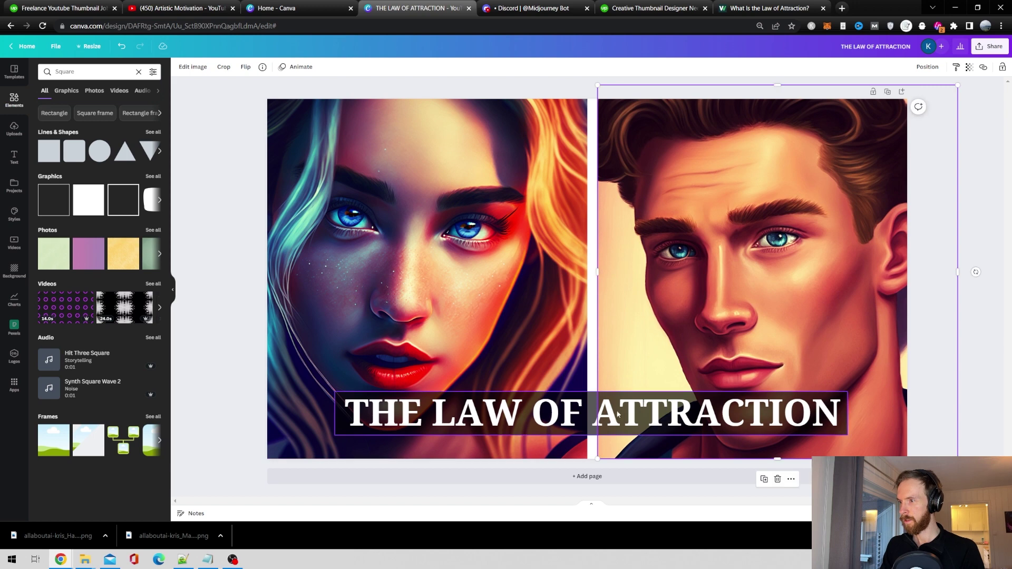
Step: Reposition the man's portrait higher and extend it lower, then nudge the title group down
click(694, 416)
click(739, 244)
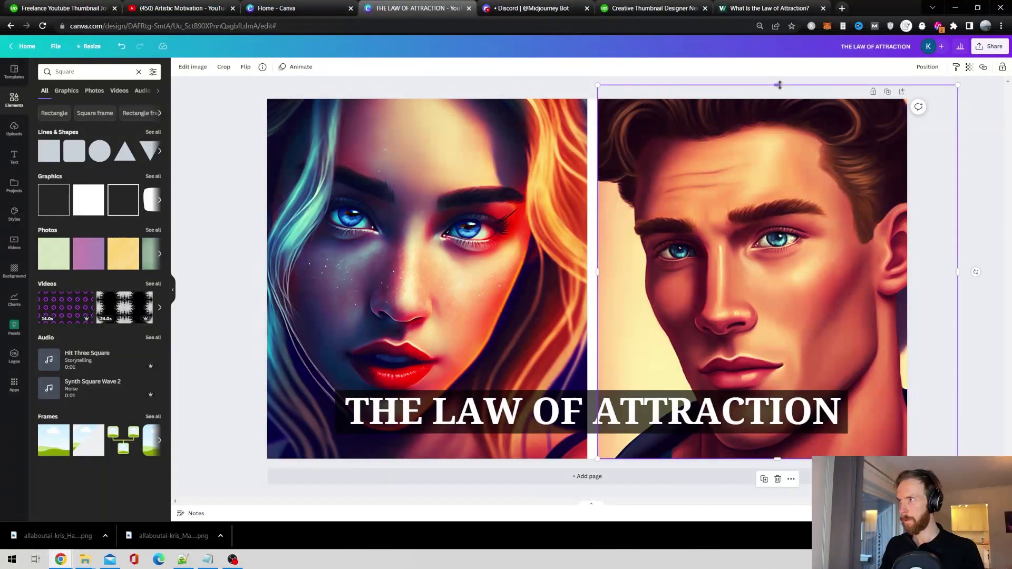
drag(778, 182, 777, 170)
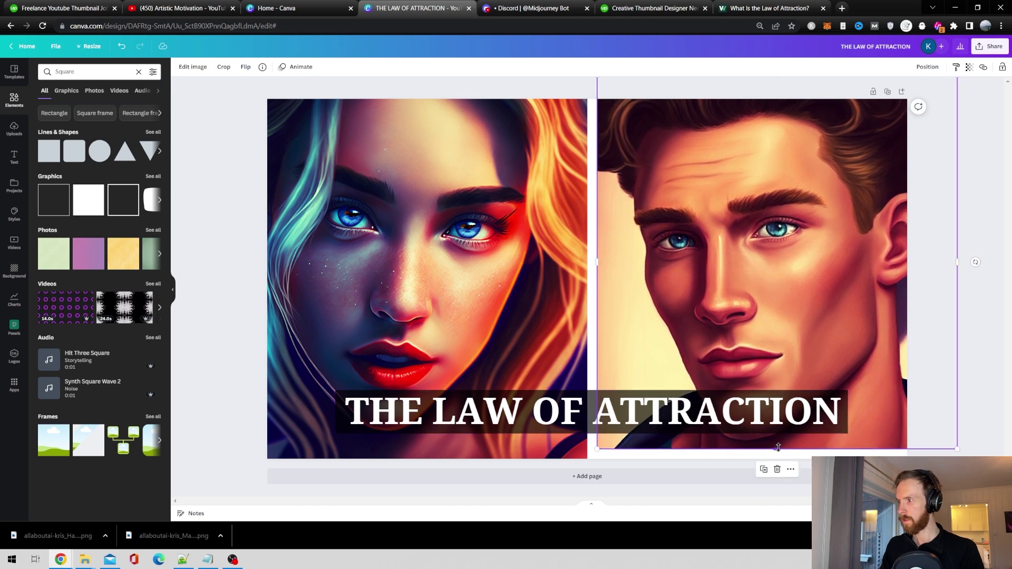
drag(780, 450, 776, 459)
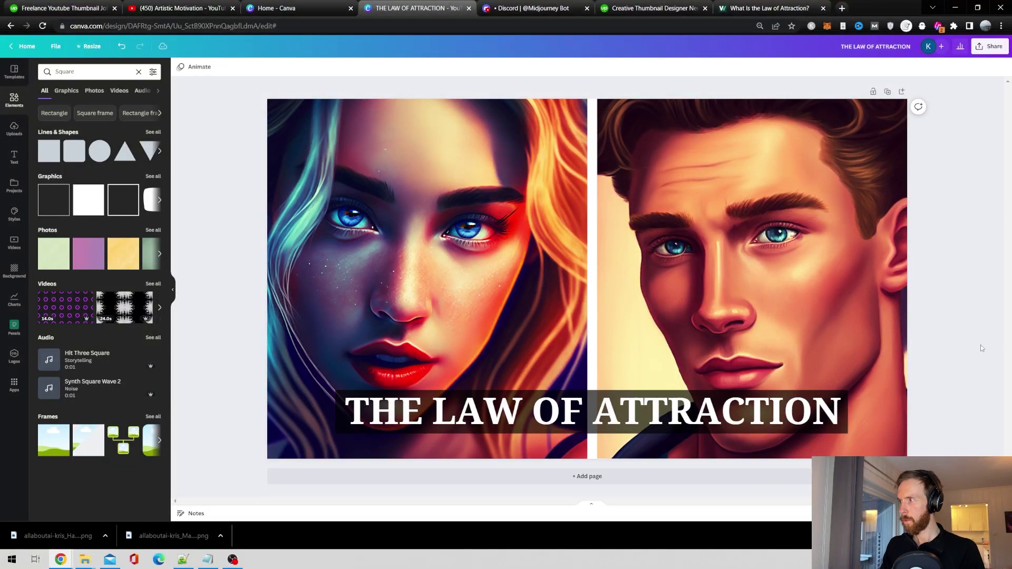
click(640, 420)
mouse_move(640, 422)
mouse_down()
mouse_move(670, 420)
mouse_move(611, 419)
mouse_move(649, 417)
mouse_move(623, 381)
mouse_move(673, 233)
mouse_move(635, 264)
mouse_move(640, 424)
mouse_up()
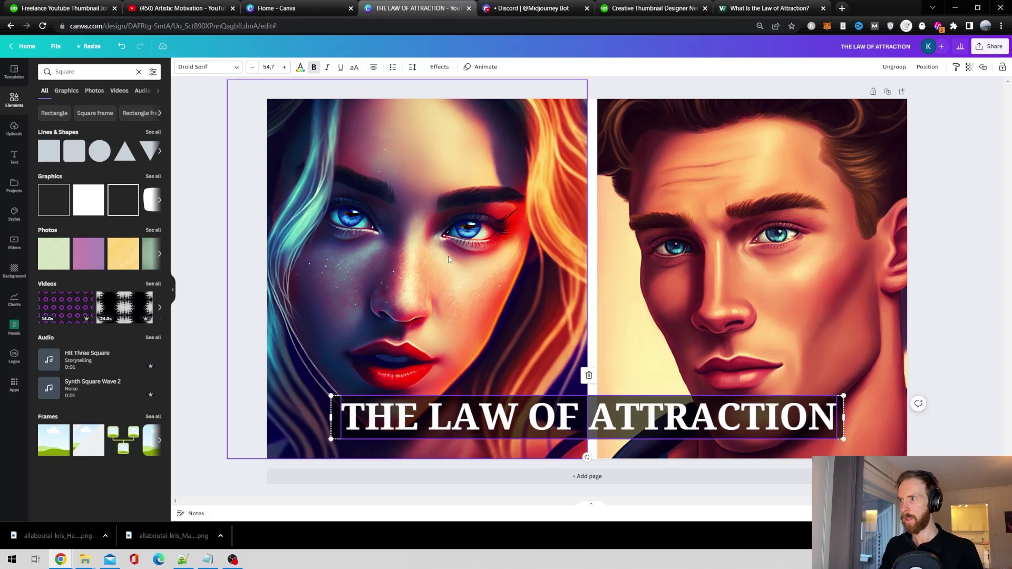
Step: Nudge both portraits left and shift the title slightly right for alignment
drag(434, 253, 429, 248)
drag(707, 247, 703, 245)
click(979, 324)
drag(679, 412, 687, 408)
click(1002, 296)
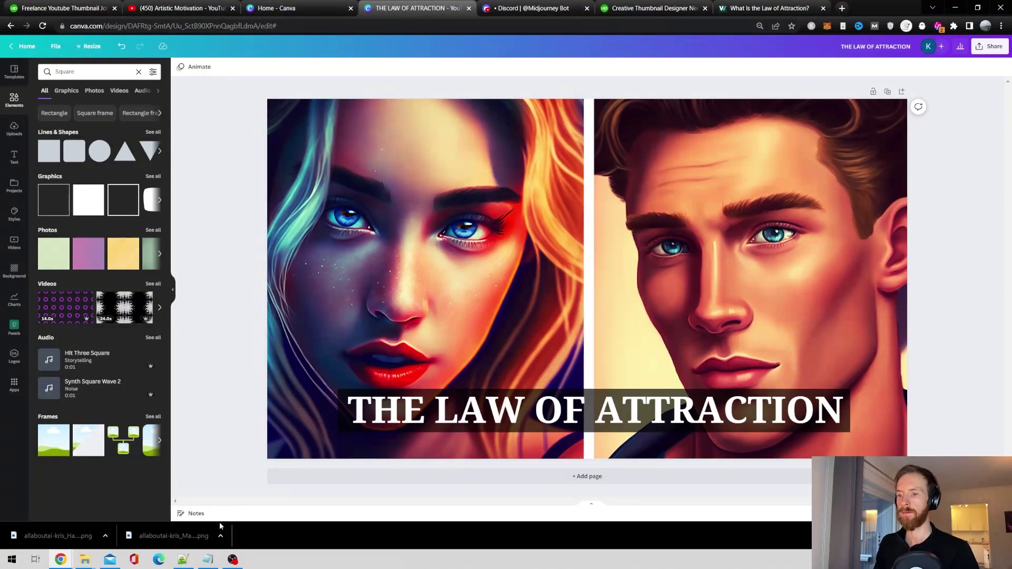
Step: Copy the subtitle line 'THE TRUTH' from the notes
click(207, 560)
drag(209, 227, 114, 223)
key(ctrl+c)
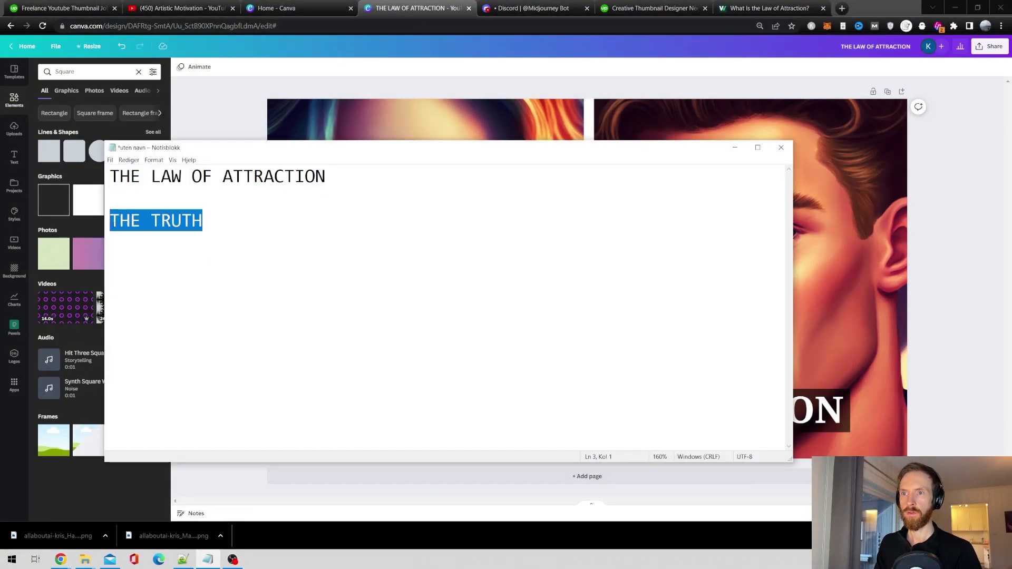
click(740, 152)
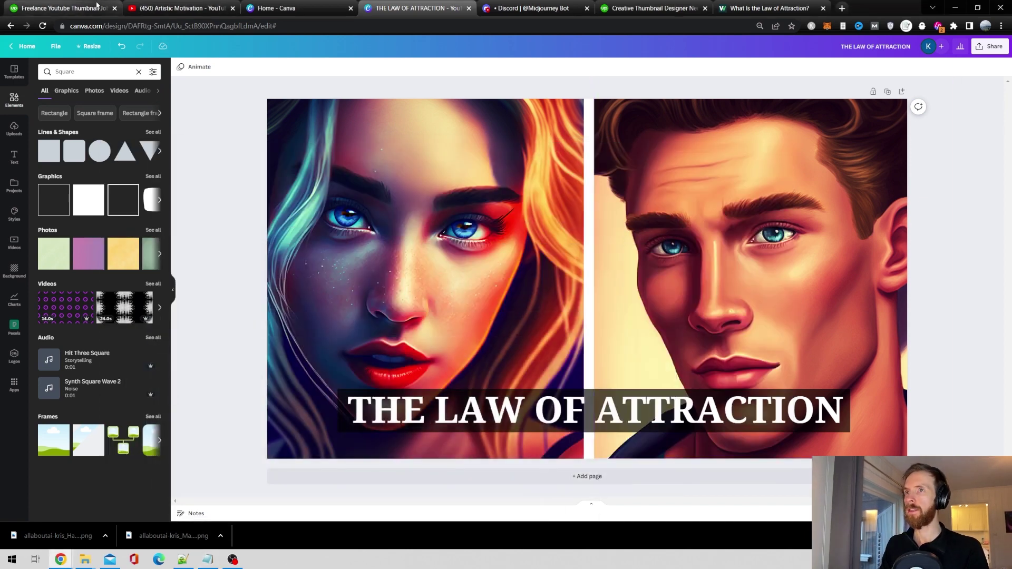
click(214, 4)
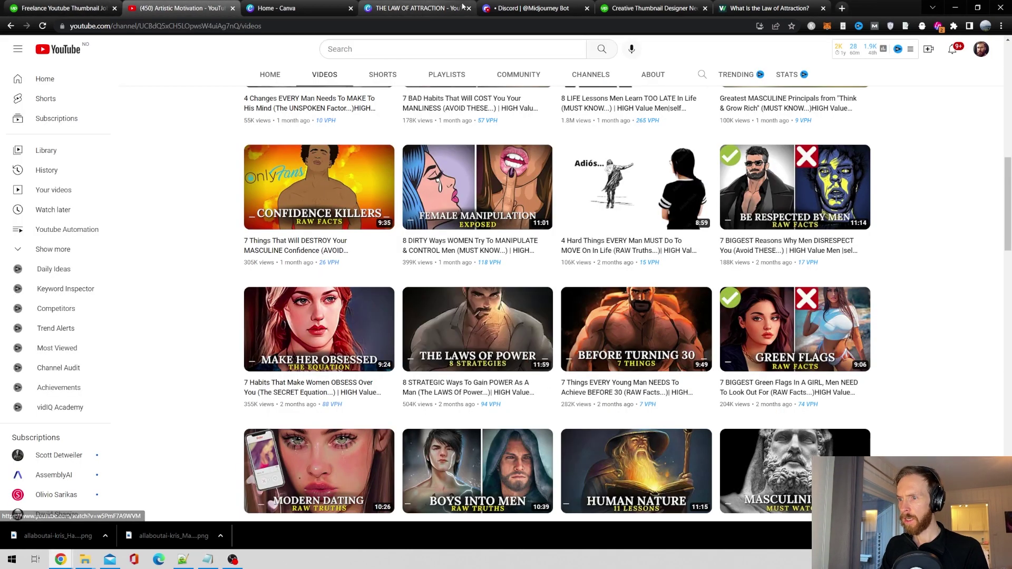
click(431, 4)
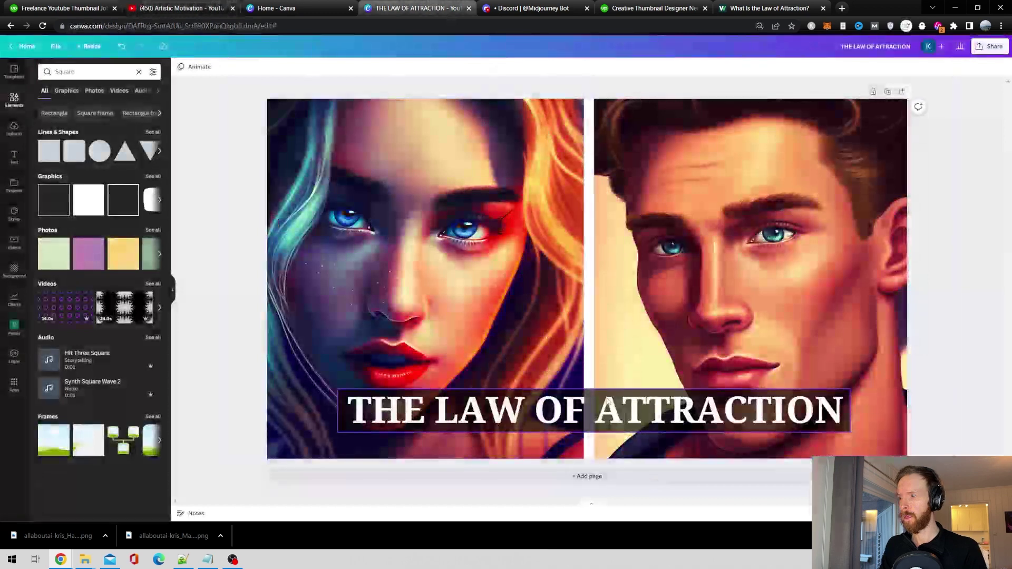
click(605, 407)
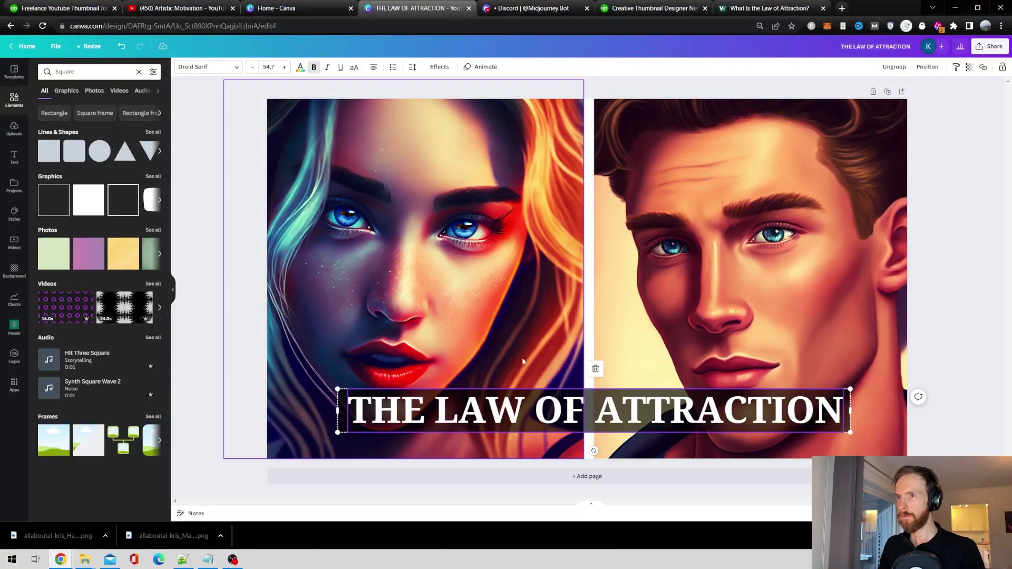
Step: Add a new Droid Serif heading and paste 'THE TRUTH' into it
click(14, 162)
click(67, 143)
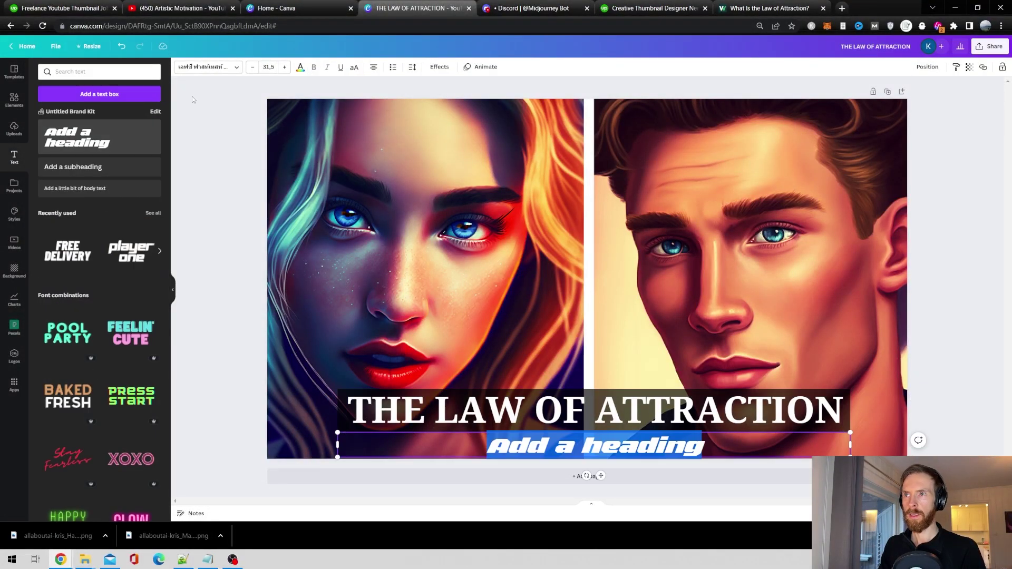
click(201, 68)
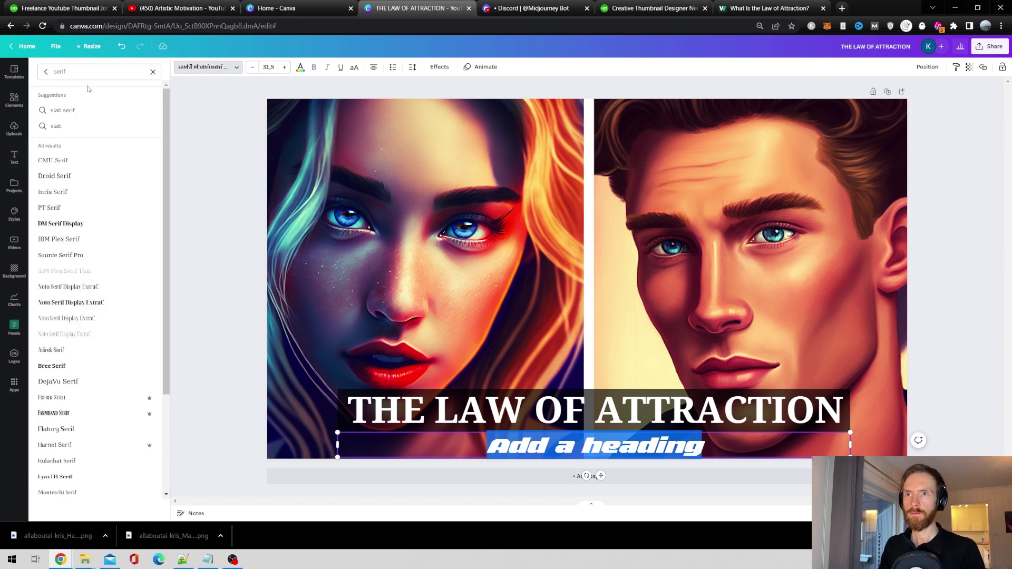
click(70, 178)
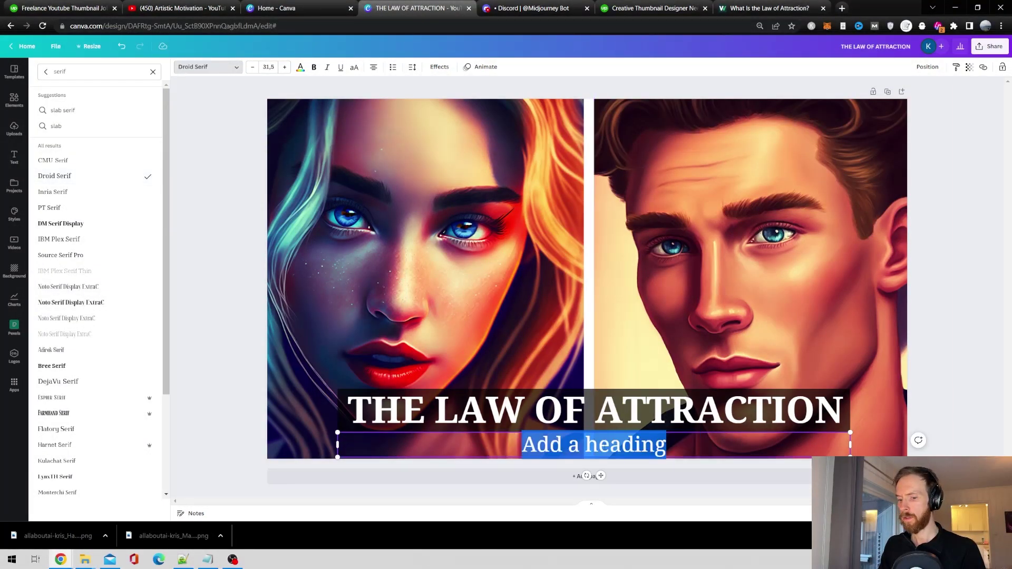
key(ctrl+v)
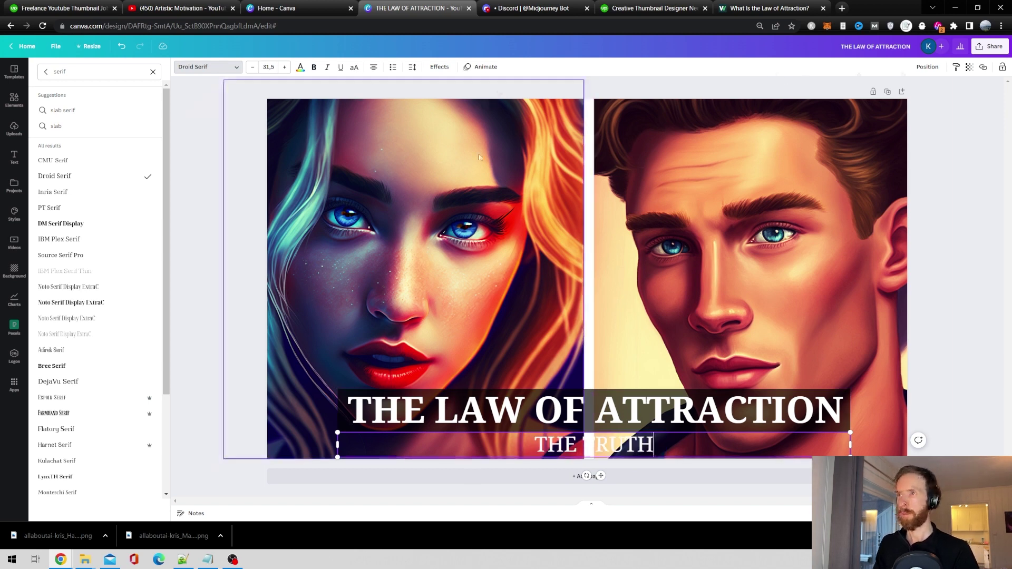
Step: Colour 'THE TRUTH' a bright saturated yellow with the custom colour picker
click(300, 74)
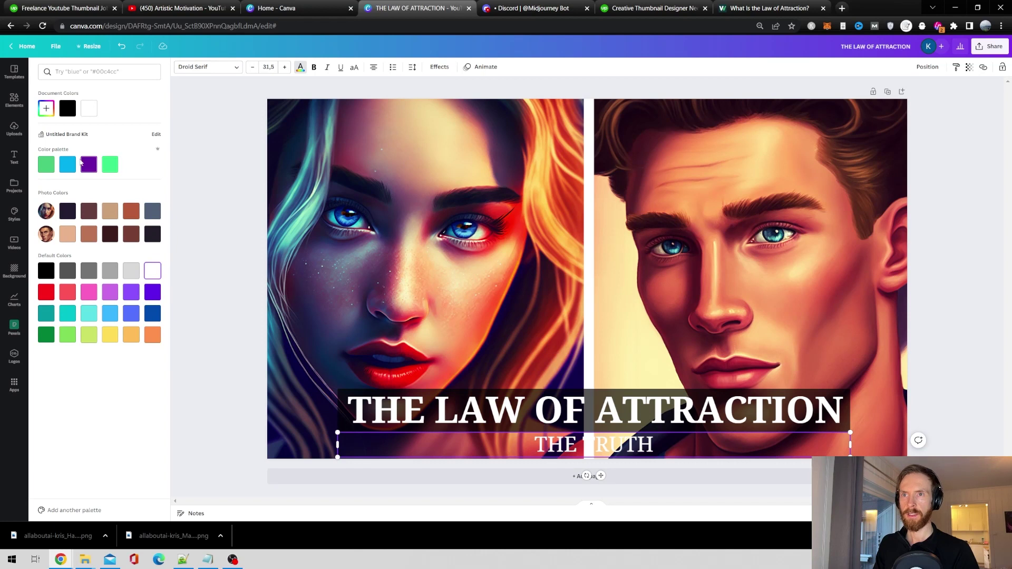
click(47, 110)
click(62, 176)
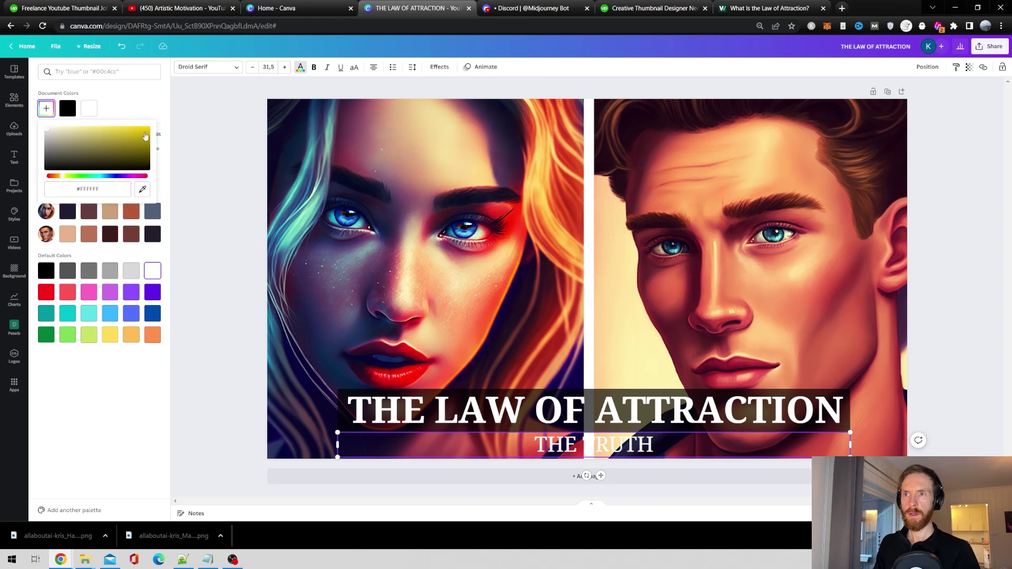
drag(64, 181, 65, 182)
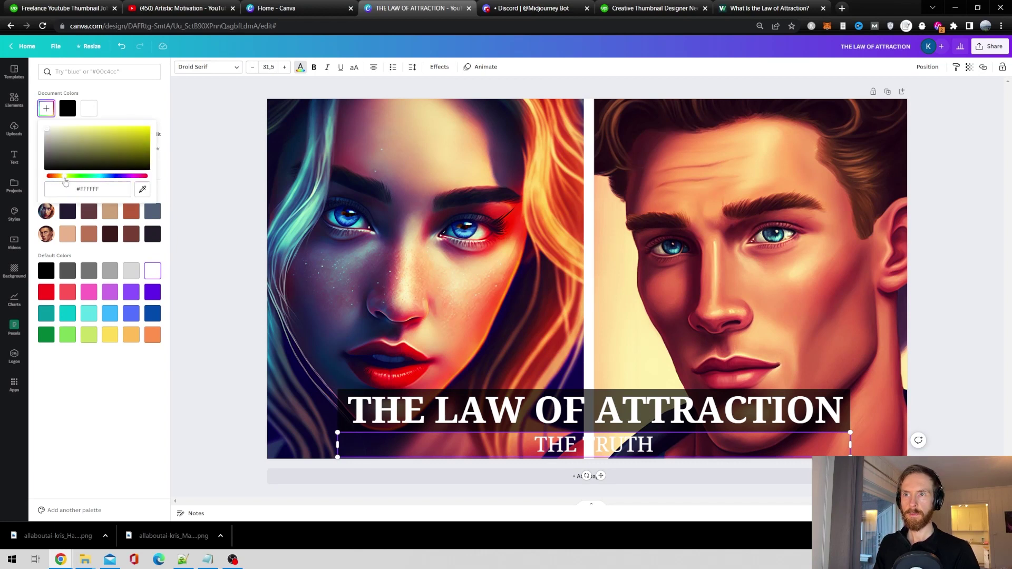
click(147, 129)
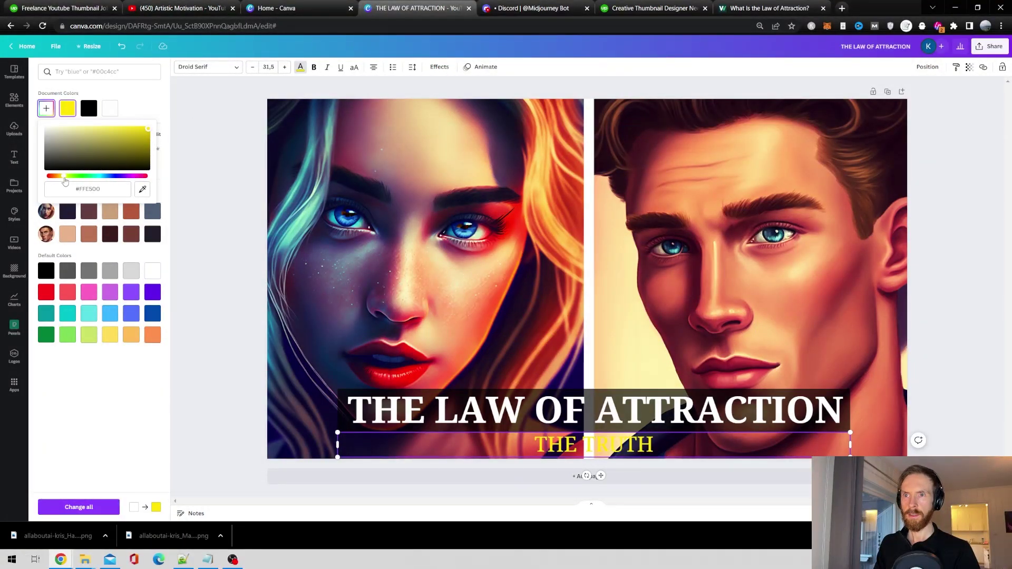
click(62, 180)
drag(62, 180, 66, 180)
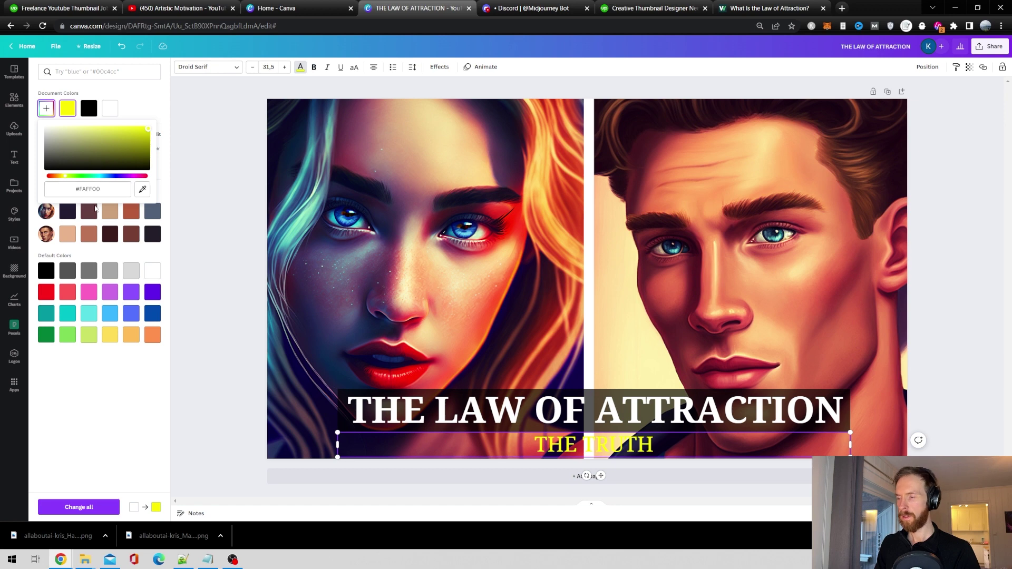
click(236, 208)
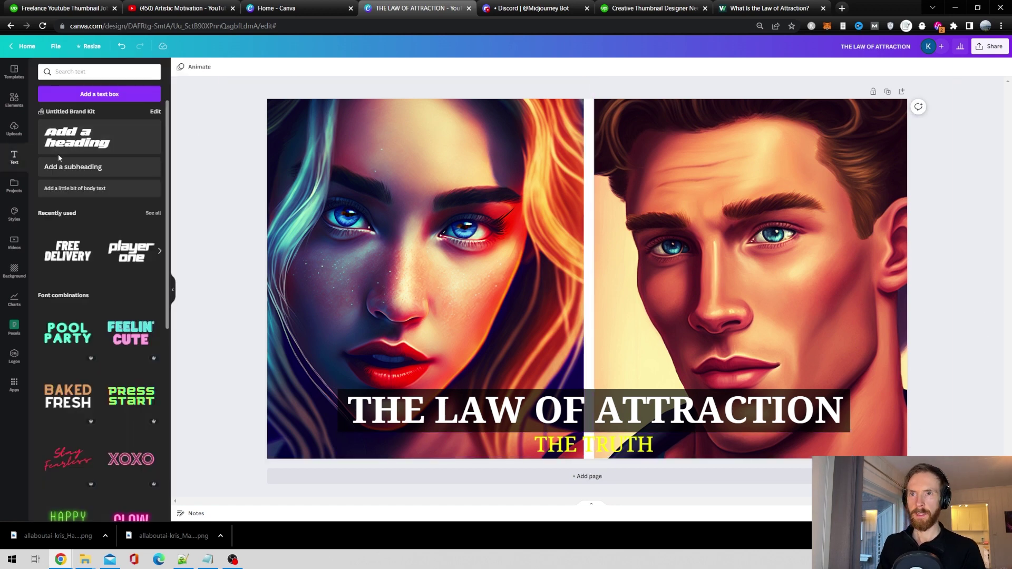
Step: Add a square shaped into a thin backing bar behind 'THE TRUTH'
click(14, 99)
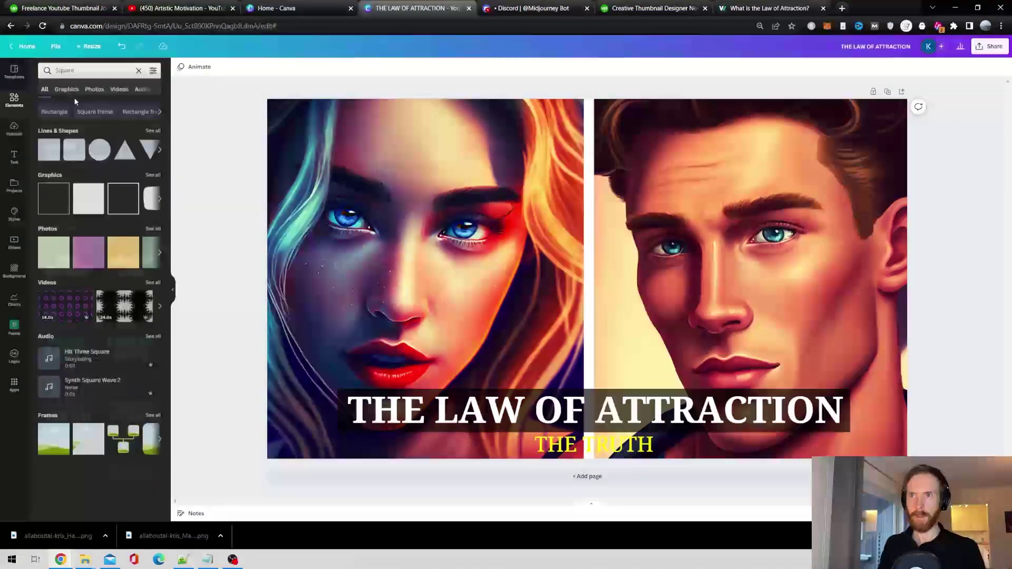
click(46, 158)
drag(588, 336, 582, 471)
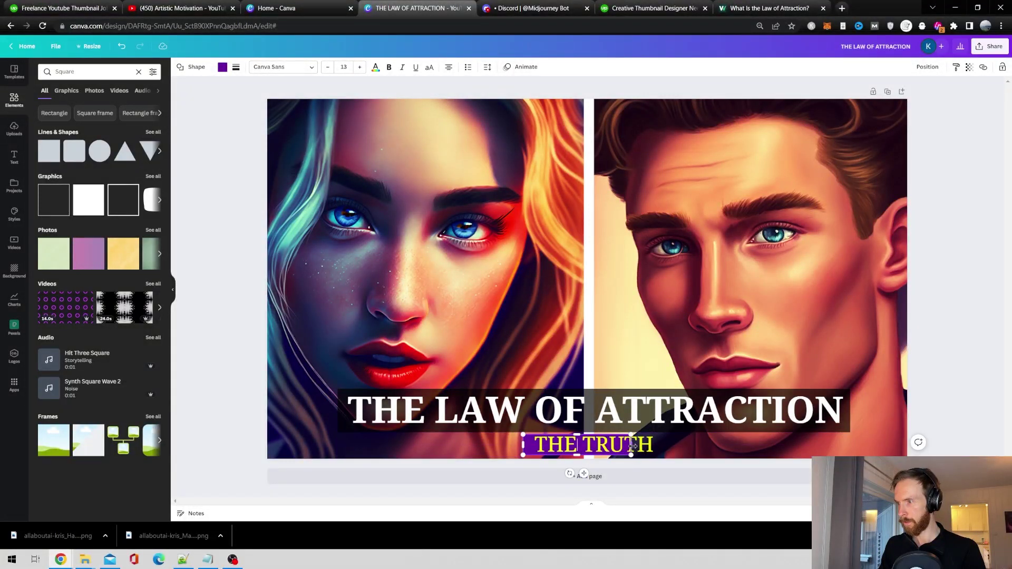
drag(632, 446, 662, 445)
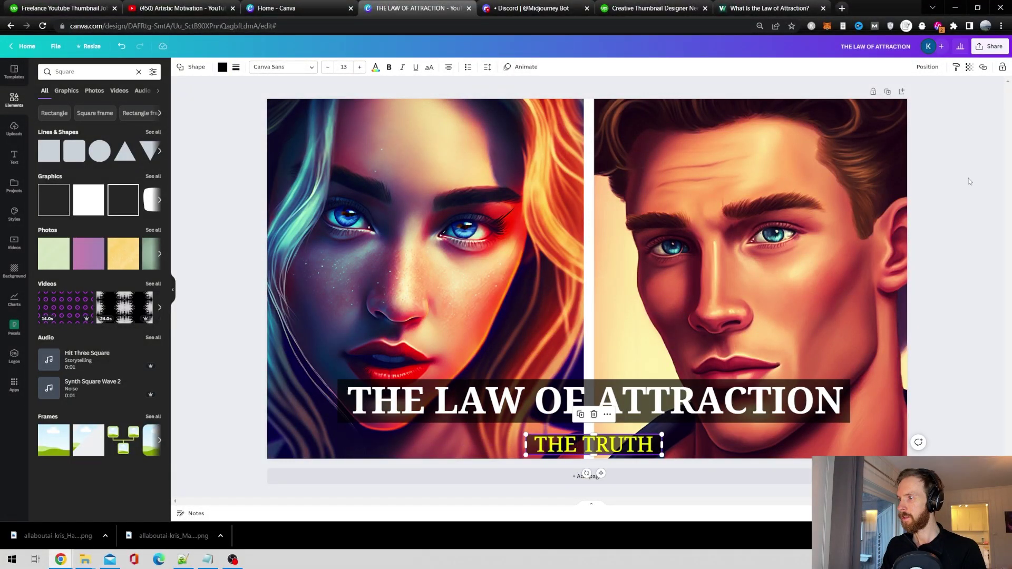
click(969, 182)
click(189, 6)
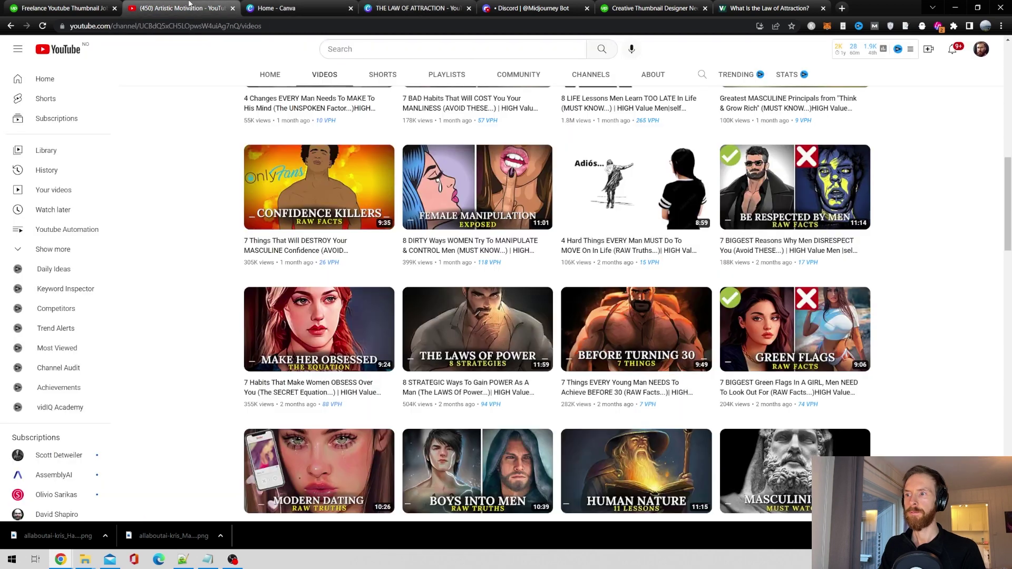
click(417, 8)
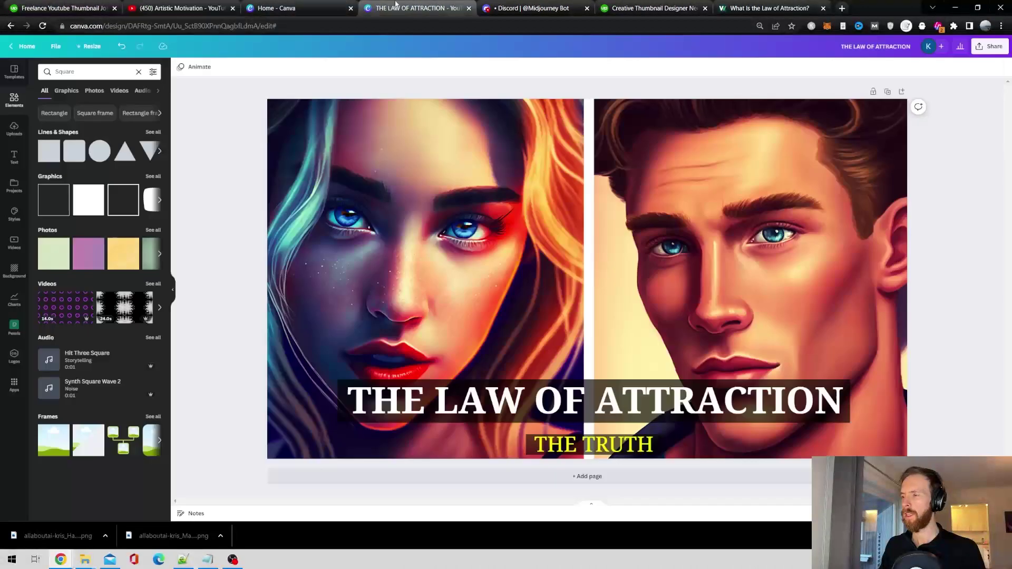
Step: Set 'THE TRUTH' to font size 45 and move it up under the title
click(651, 448)
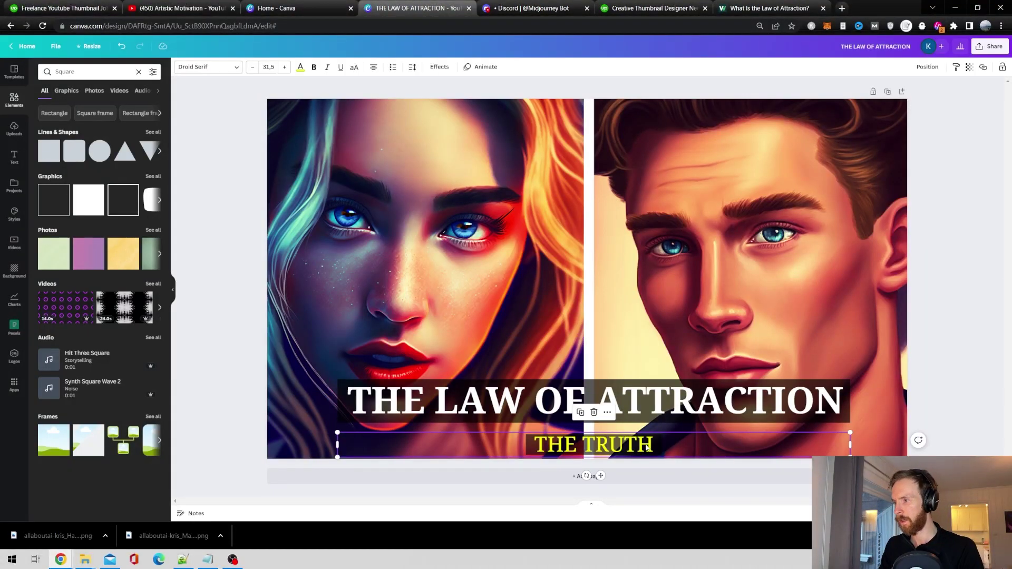
click(275, 68)
text(45)
key(Return)
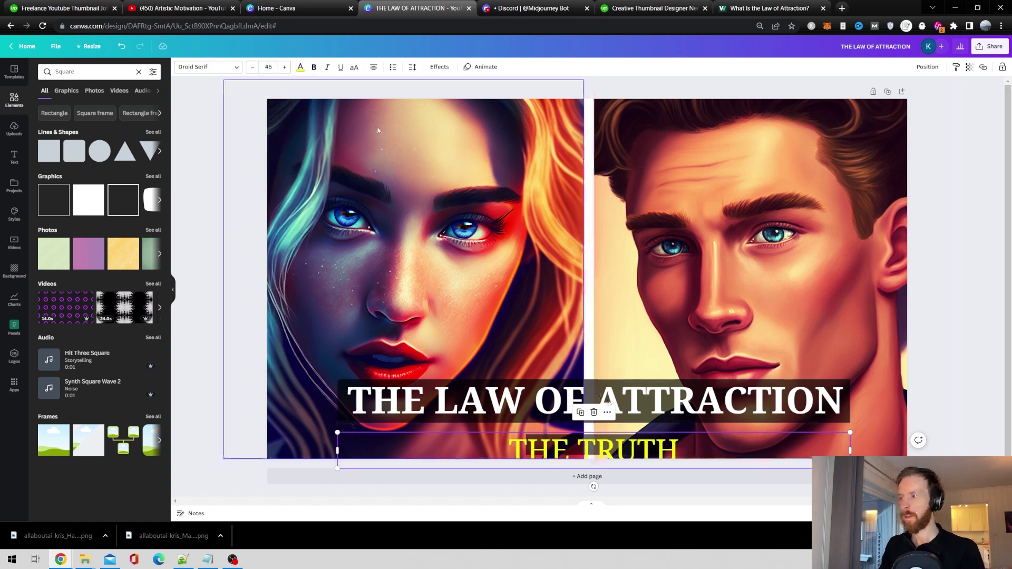
click(179, 8)
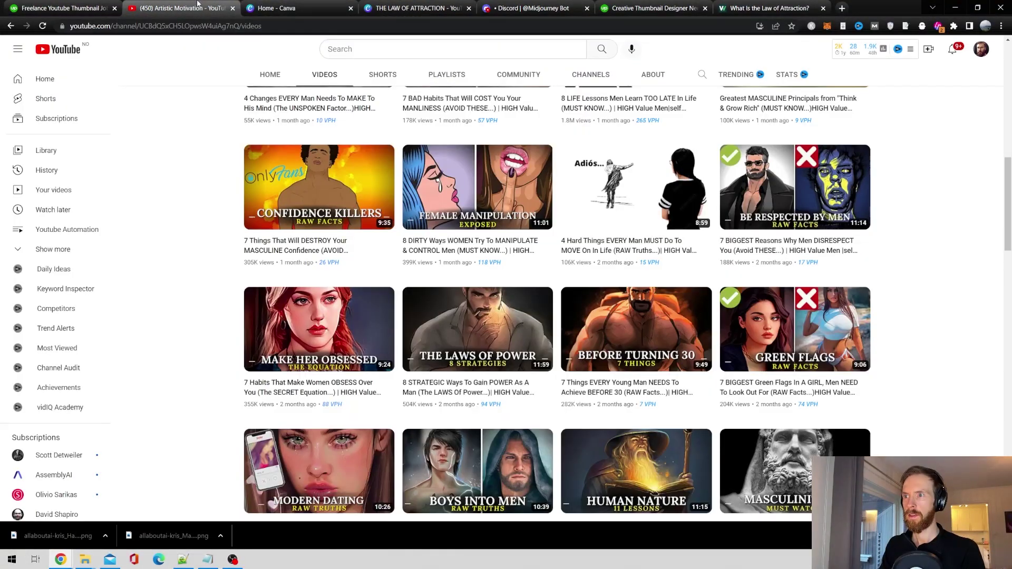
click(411, 8)
drag(682, 452, 710, 444)
click(962, 362)
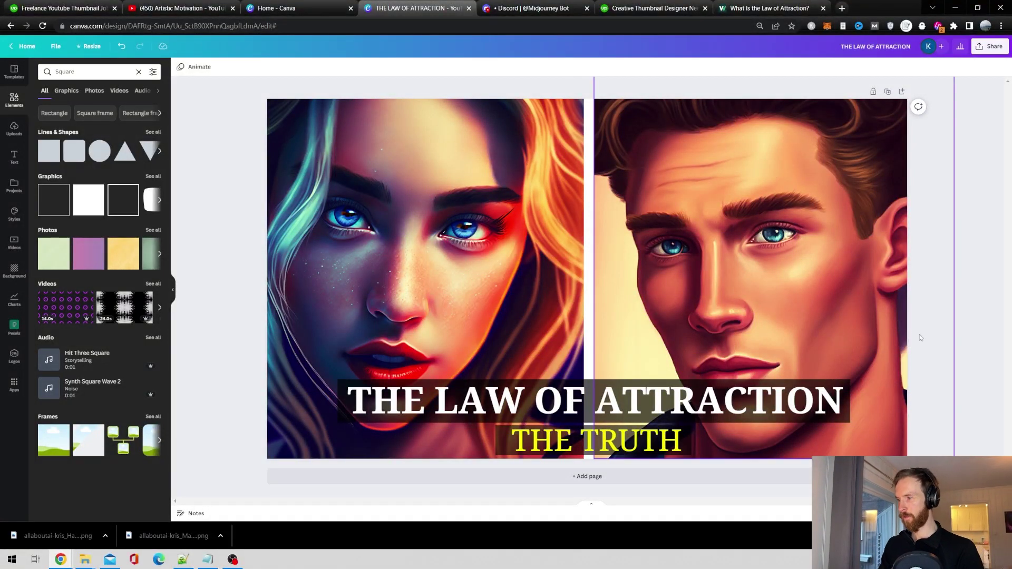
Step: Download the thumbnail design as a PNG
click(986, 49)
click(916, 248)
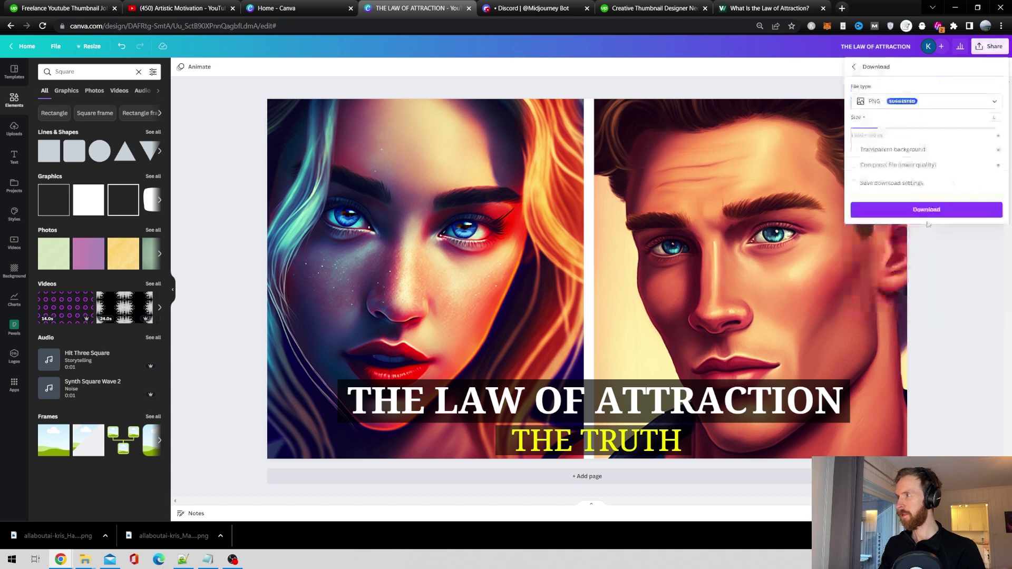
click(926, 210)
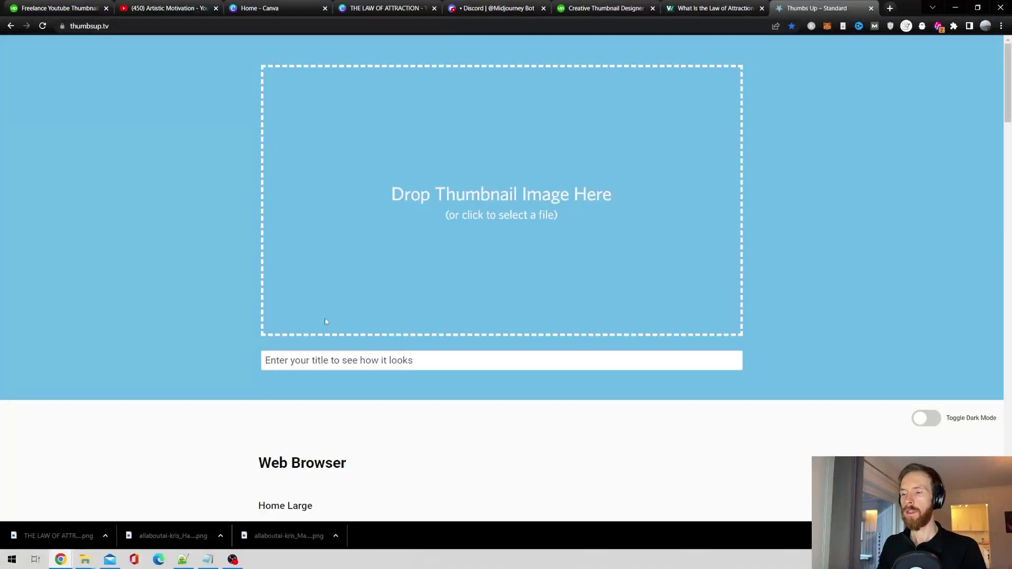
scroll(325, 322, down, 3)
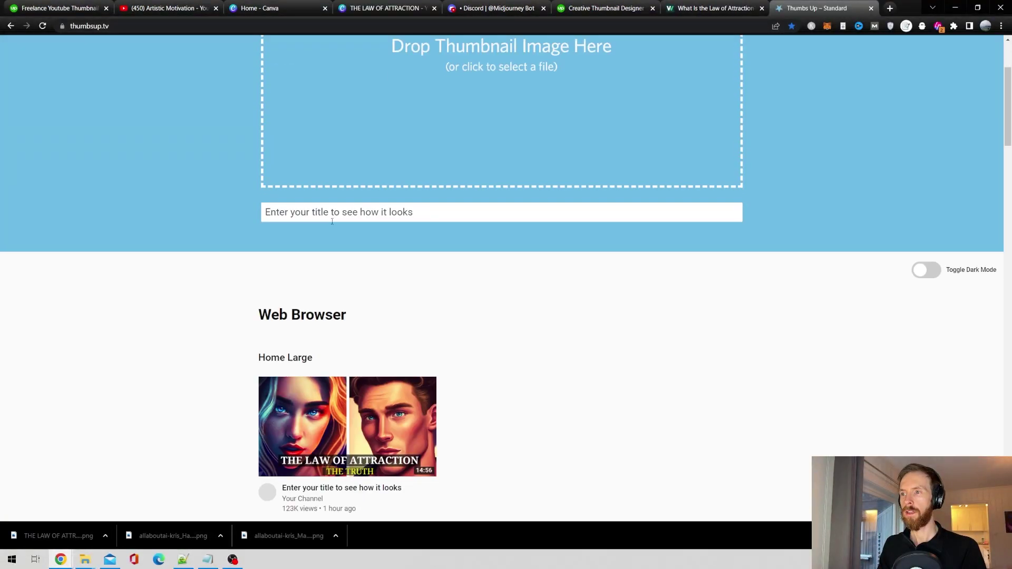
Step: Paste both title lines from the notes into the Thumbs Up video title field
click(207, 559)
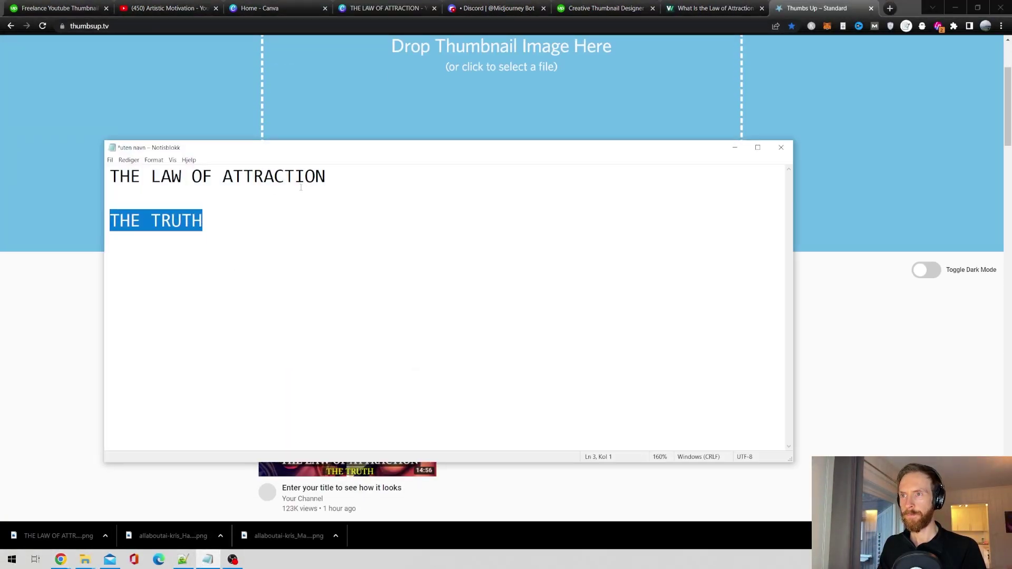
click(231, 225)
drag(232, 225, 99, 164)
key(ctrl+c)
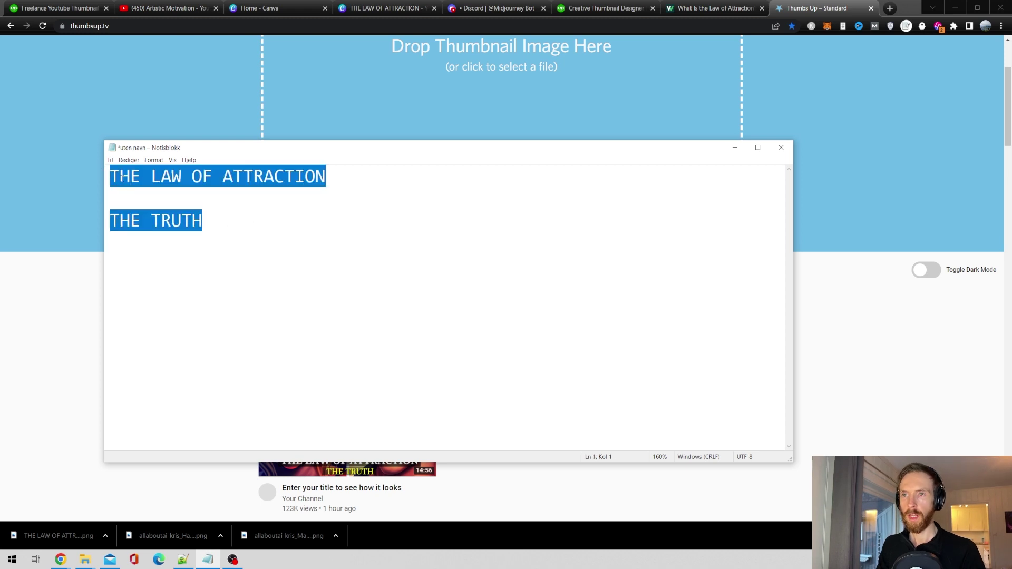
click(102, 169)
click(421, 215)
key(ctrl+v)
click(385, 213)
Step: Zoom in and scroll through the enlarged mobile preview of THE LAW OF ATTRACTION thumbnail
text(-)
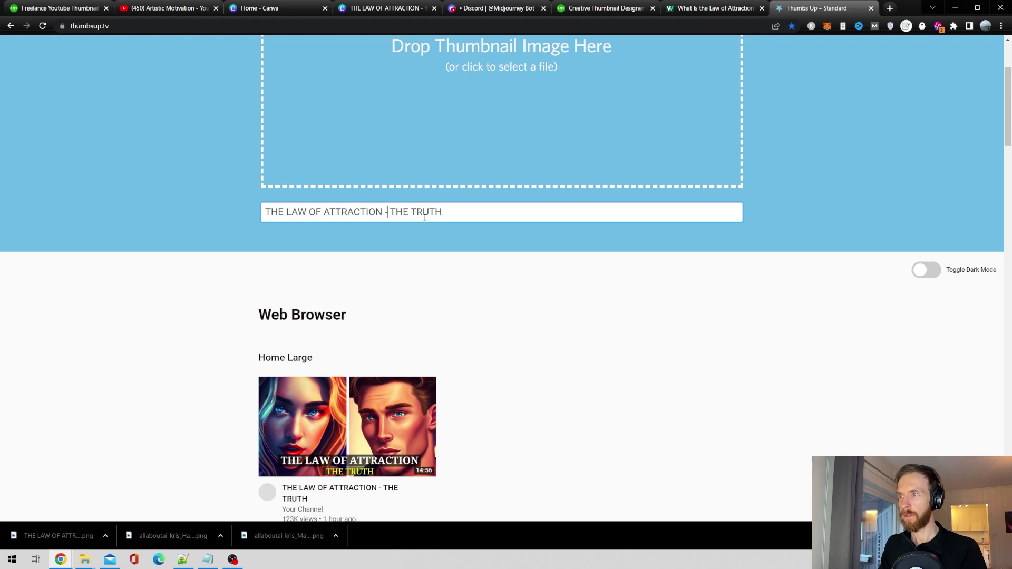
scroll(481, 331, down, 6)
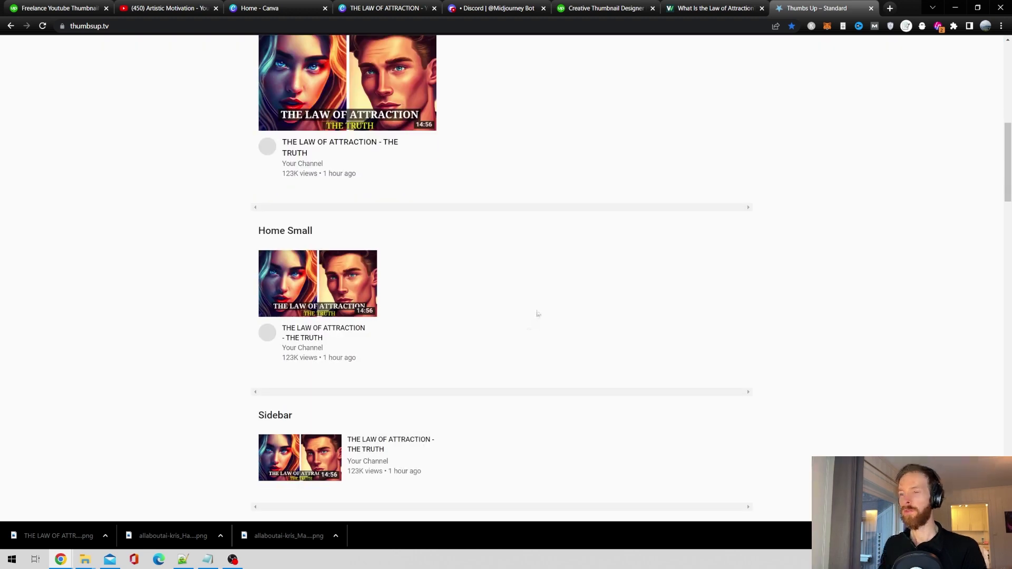
scroll(537, 314, down, 6)
scroll(537, 314, down, 10)
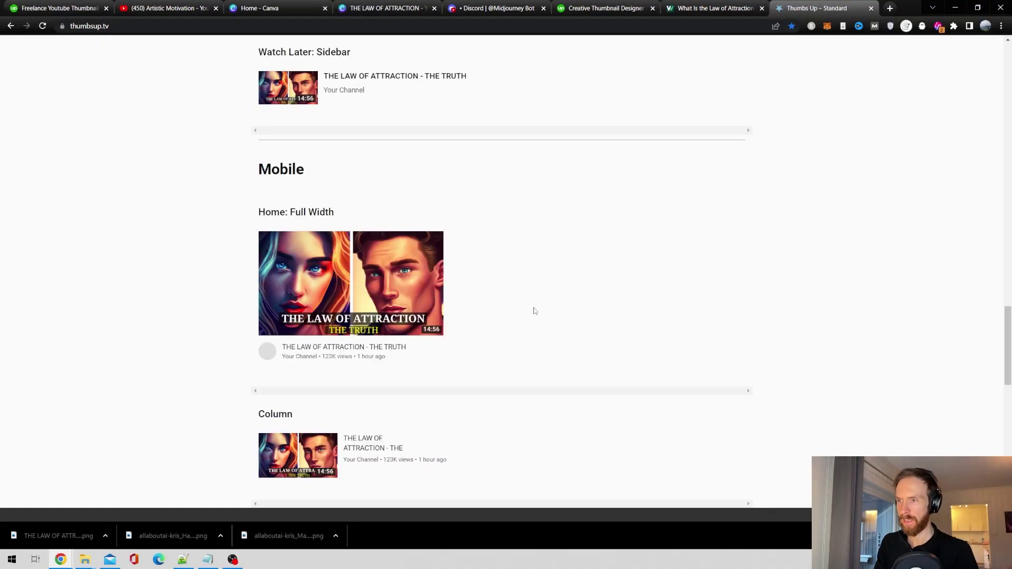
scroll(534, 309, down, 5)
scroll(534, 309, up, 4)
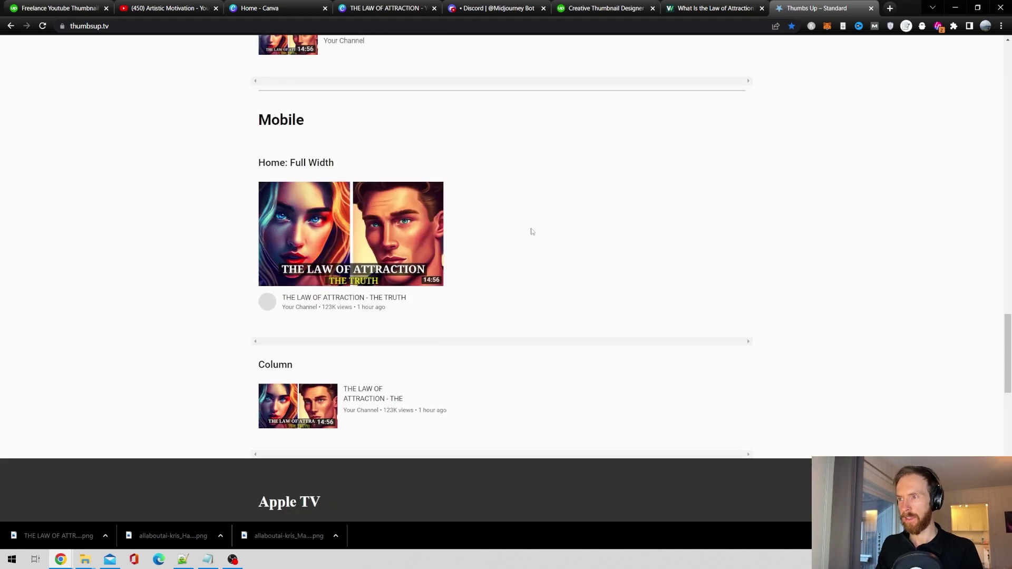
ctrl+scroll(536, 272, up, 3)
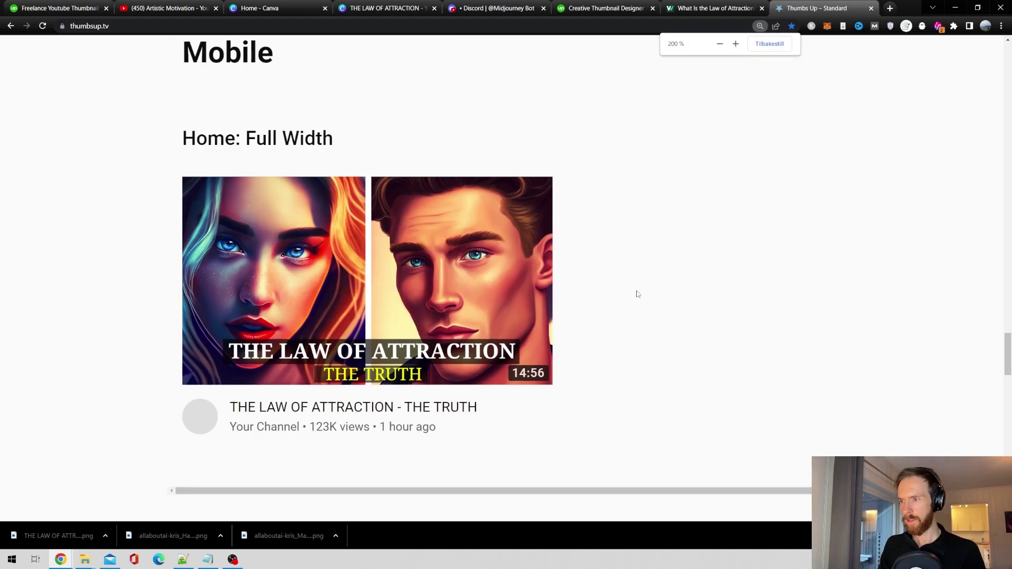
scroll(658, 303, down, 2)
scroll(673, 308, up, 2)
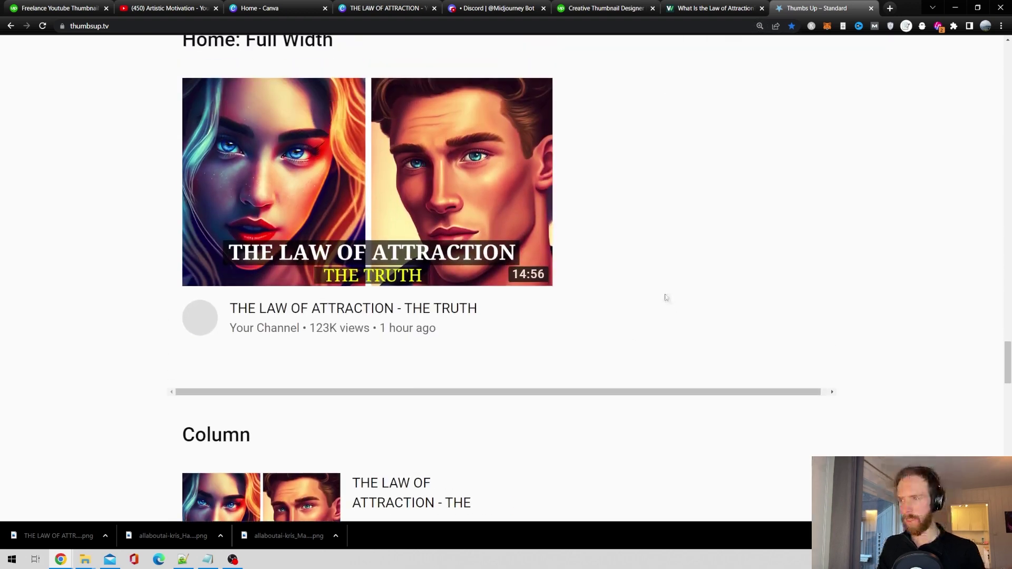
Step: Compare the thumbnail with the reference YouTube channel's thumbnails, then review the preview again
click(178, 9)
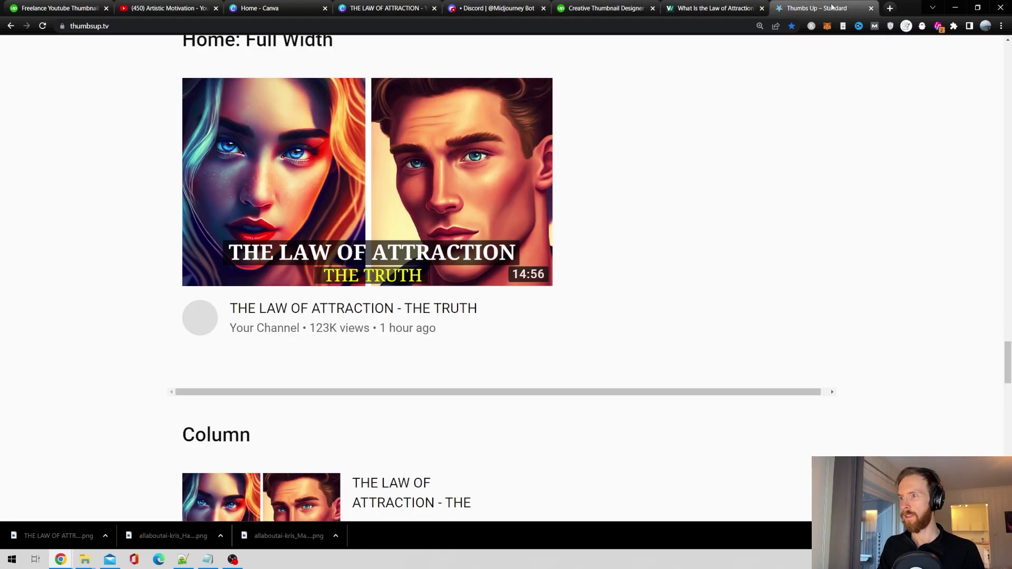
click(821, 7)
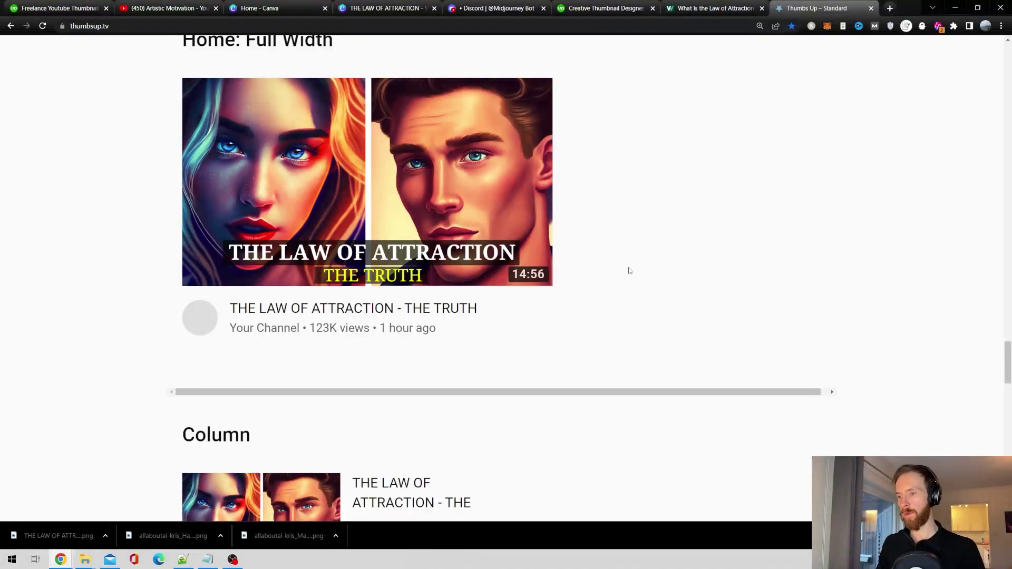
scroll(634, 277, down, 3)
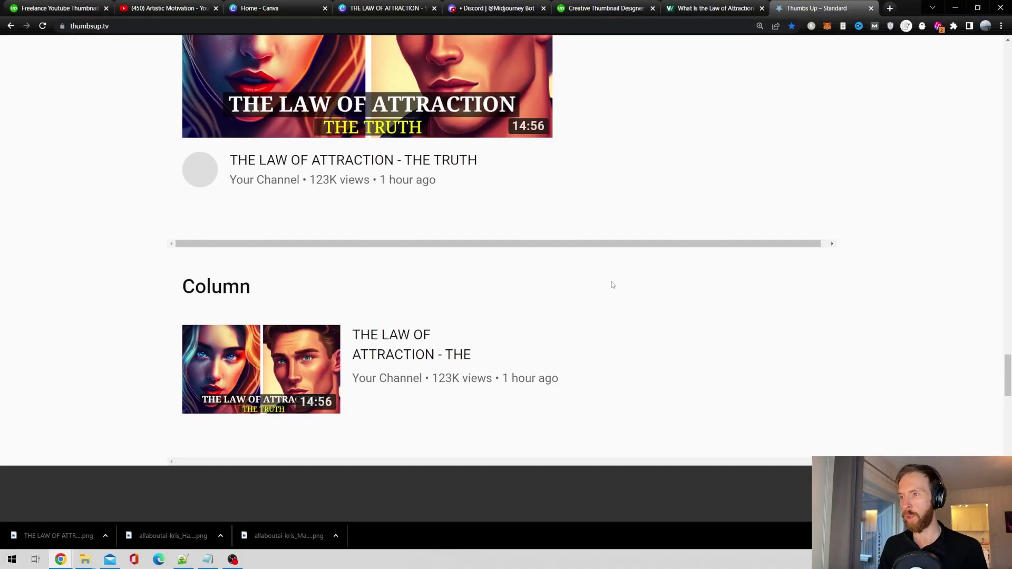
scroll(613, 285, up, 2)
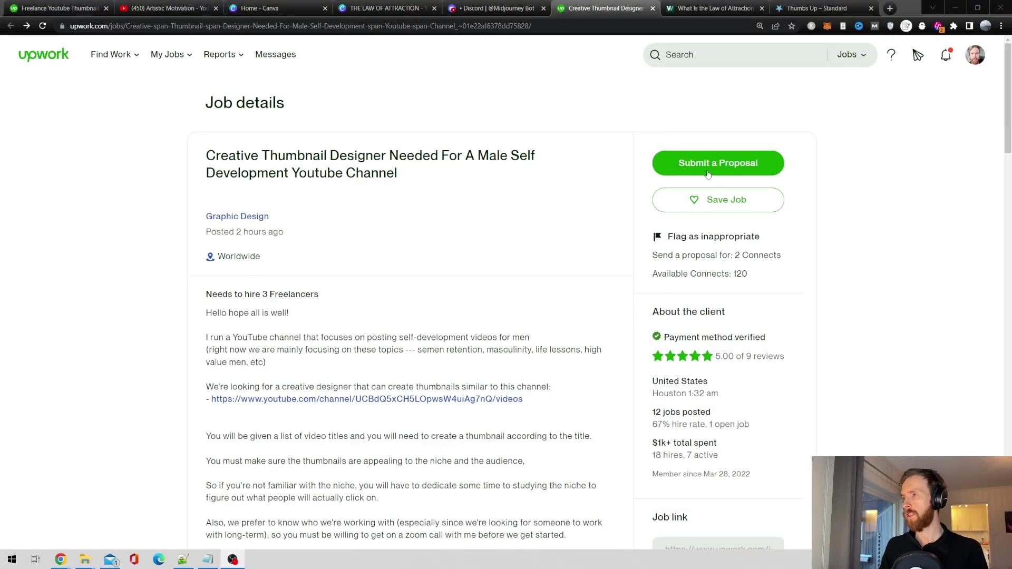
Step: Begin a proposal on the Creative Thumbnail Designer job, billed by project over More than 6 months
click(709, 170)
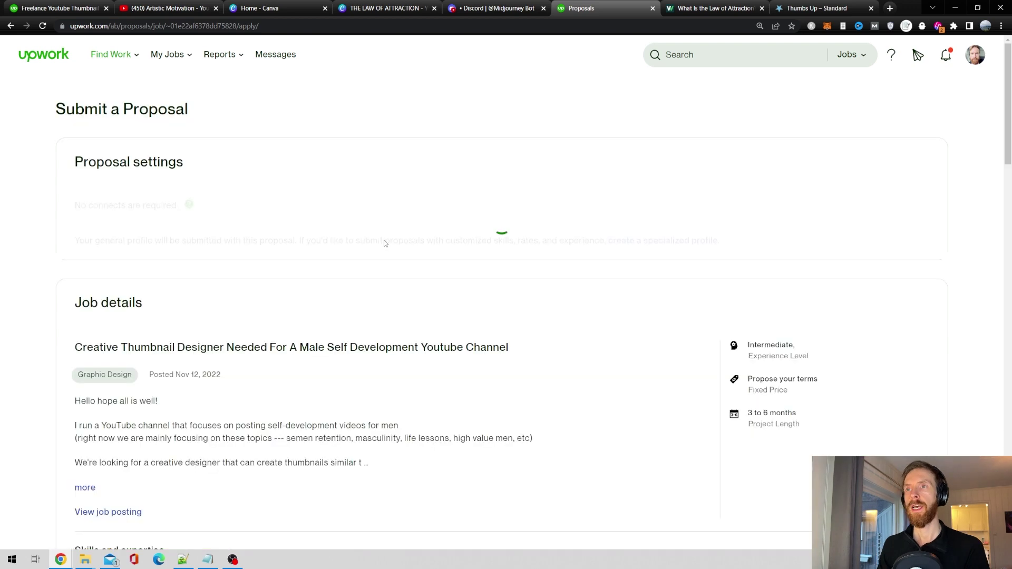
scroll(49, 251, down, 5)
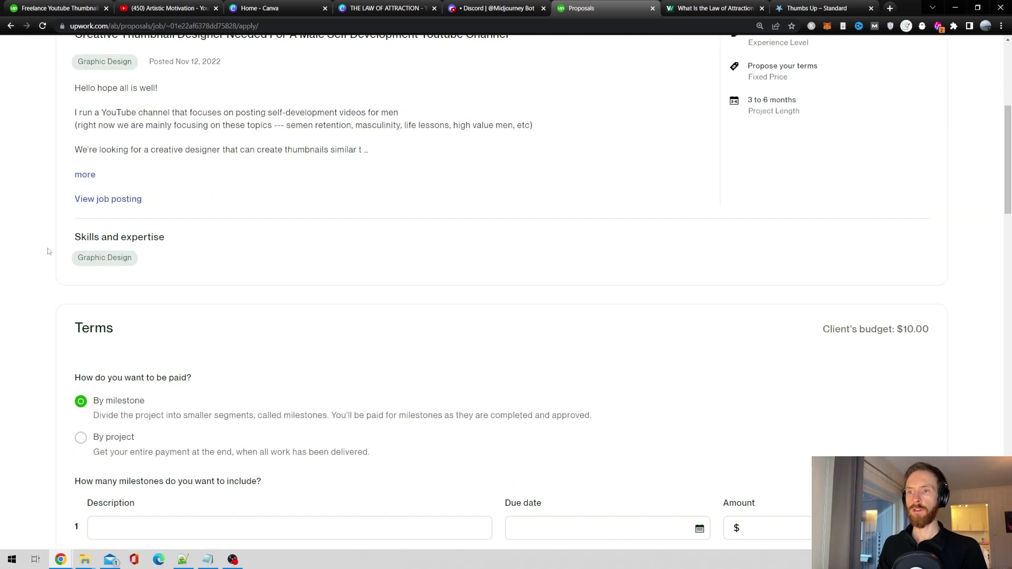
scroll(188, 117, up, 4)
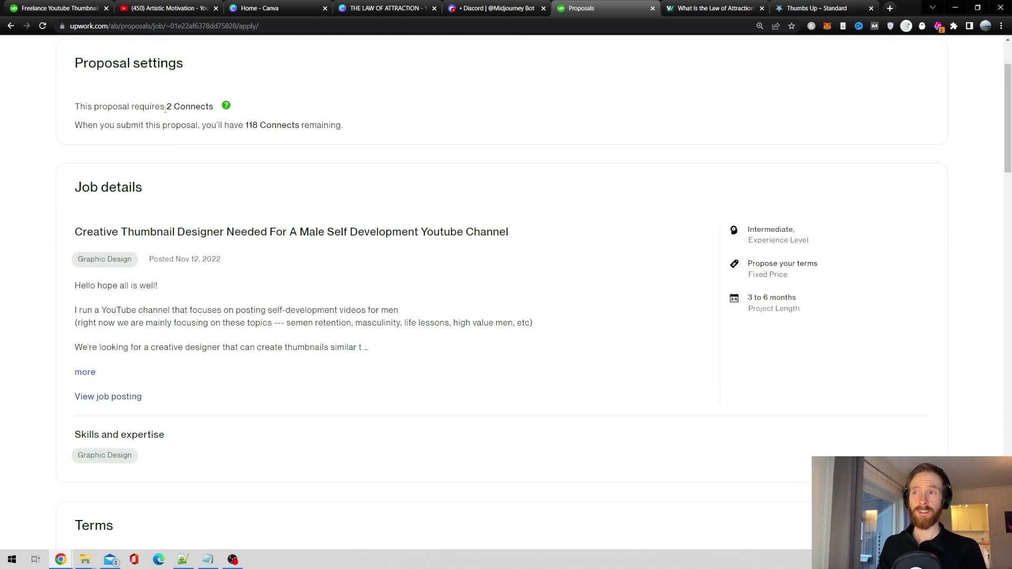
scroll(56, 260, down, 8)
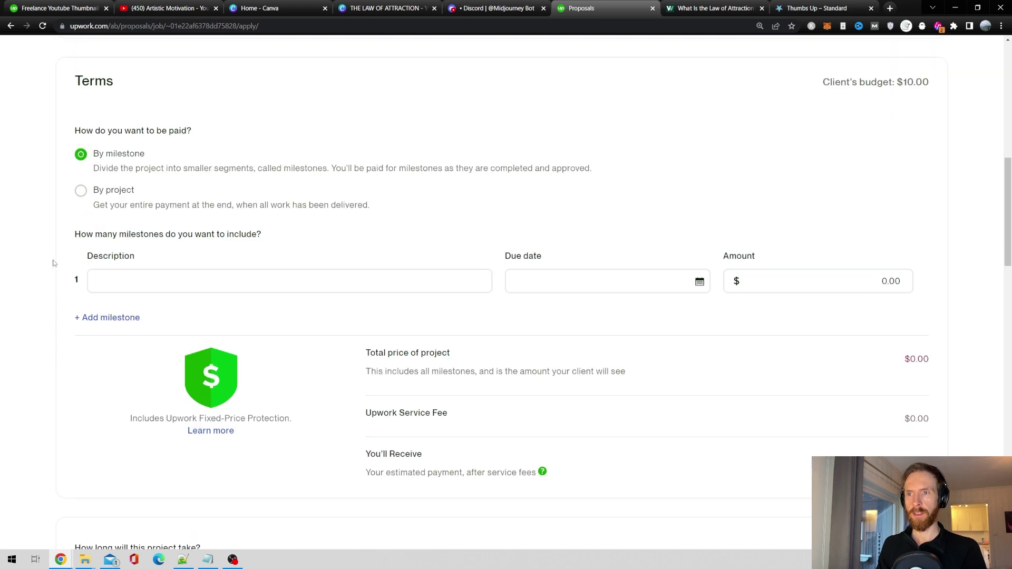
click(80, 192)
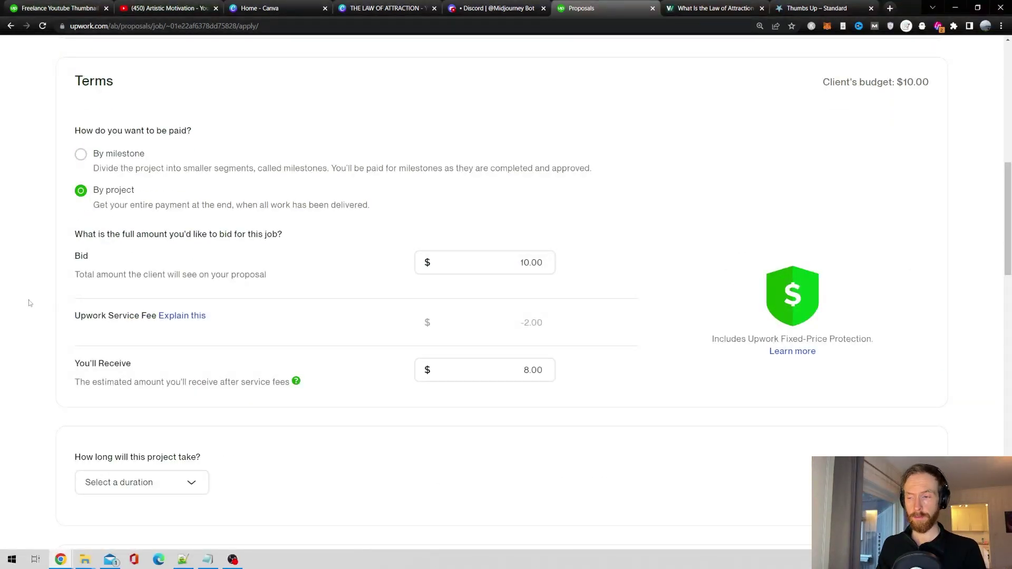
scroll(29, 303, down, 3)
click(151, 290)
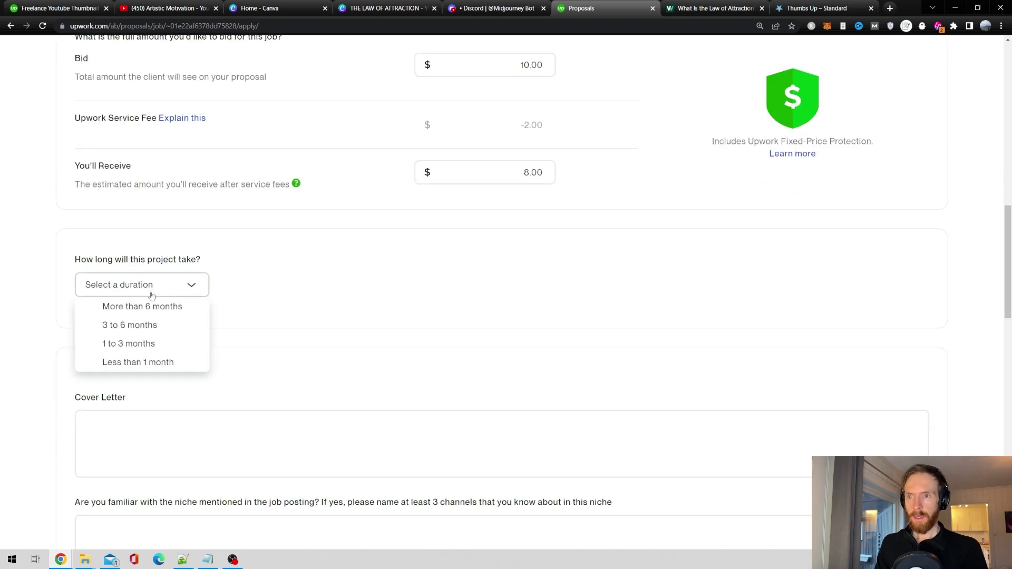
click(136, 306)
scroll(74, 294, down, 3)
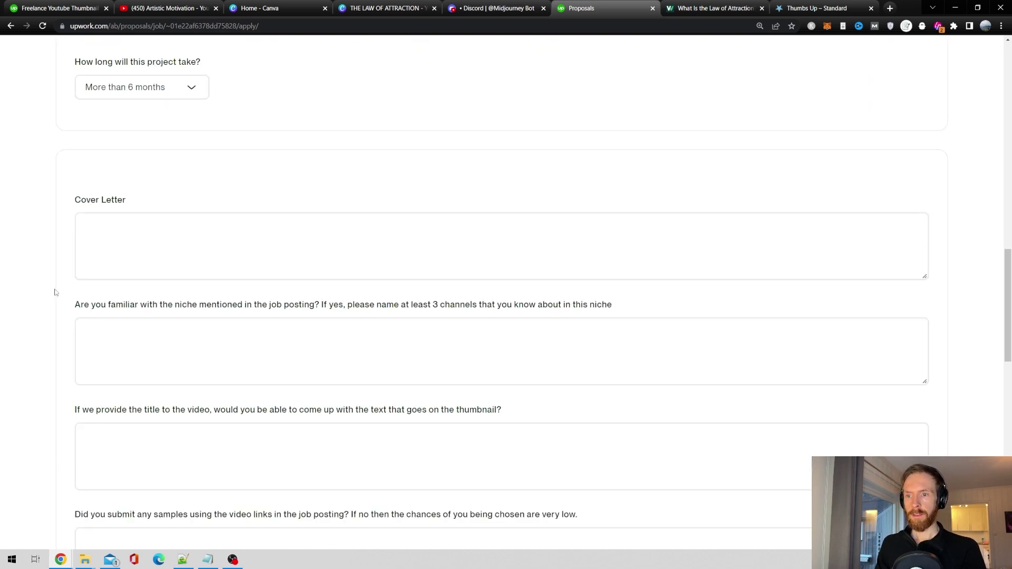
Step: Write 'YouTube Thumnails' as the cover letter and answer both screening questions with Yes
click(144, 244)
text(YouT)
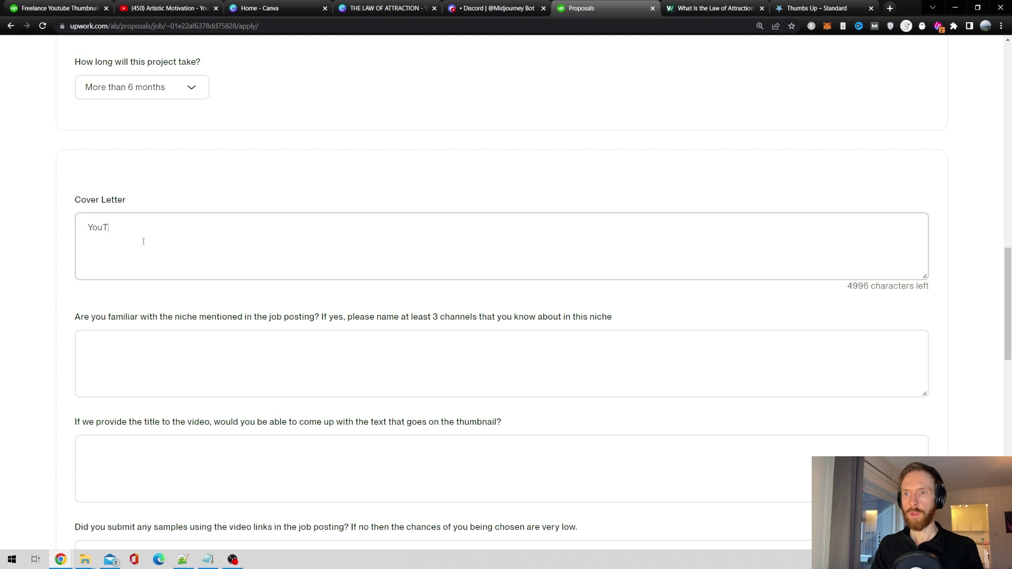
text(ube Thumnails)
click(202, 419)
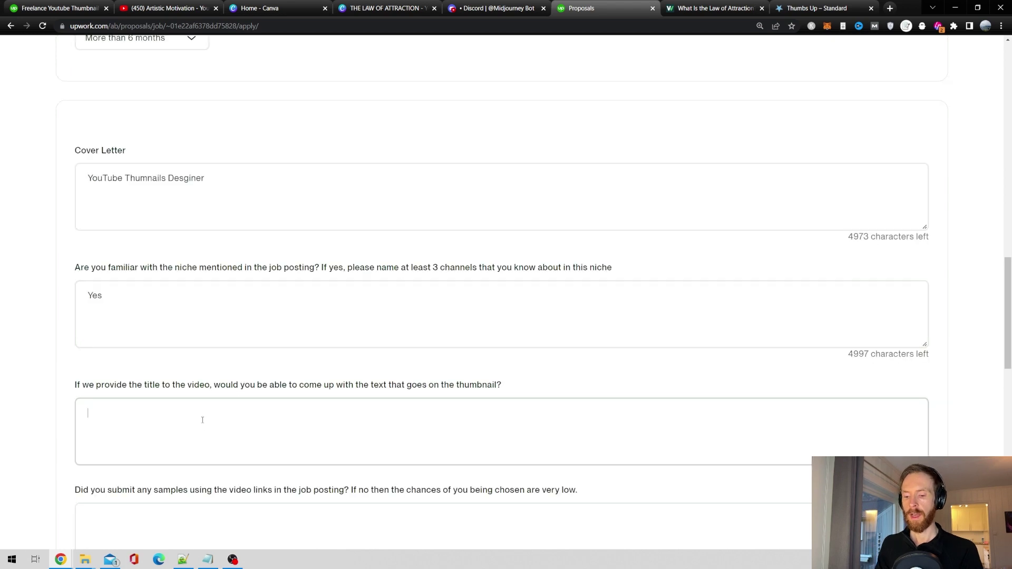
text(Y)
scroll(210, 422, down, 2)
click(198, 424)
text(Yes)
scroll(198, 425, down, 2)
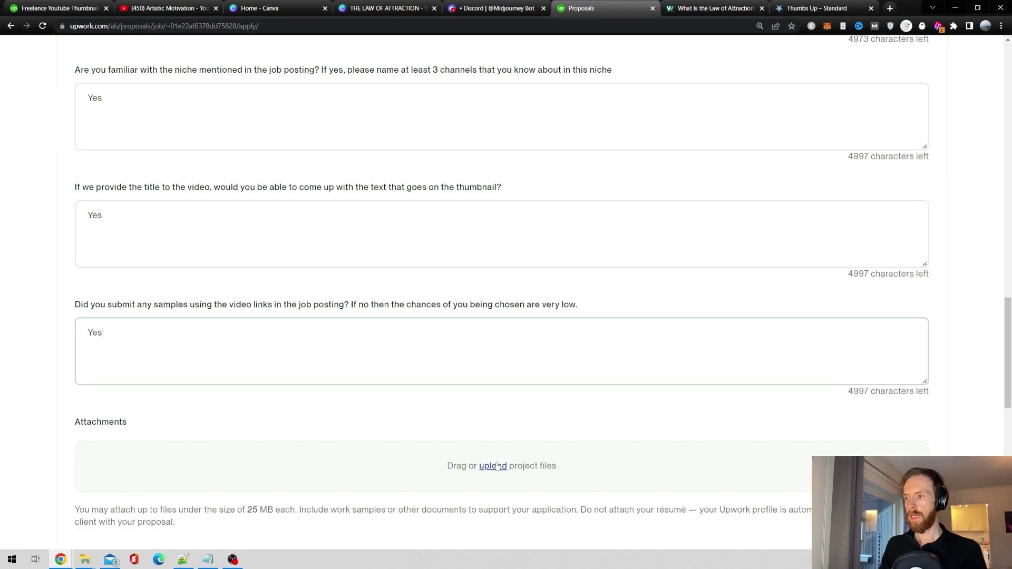
Step: Attach THE LAW OF ATTRACTION.png to the proposal
click(502, 468)
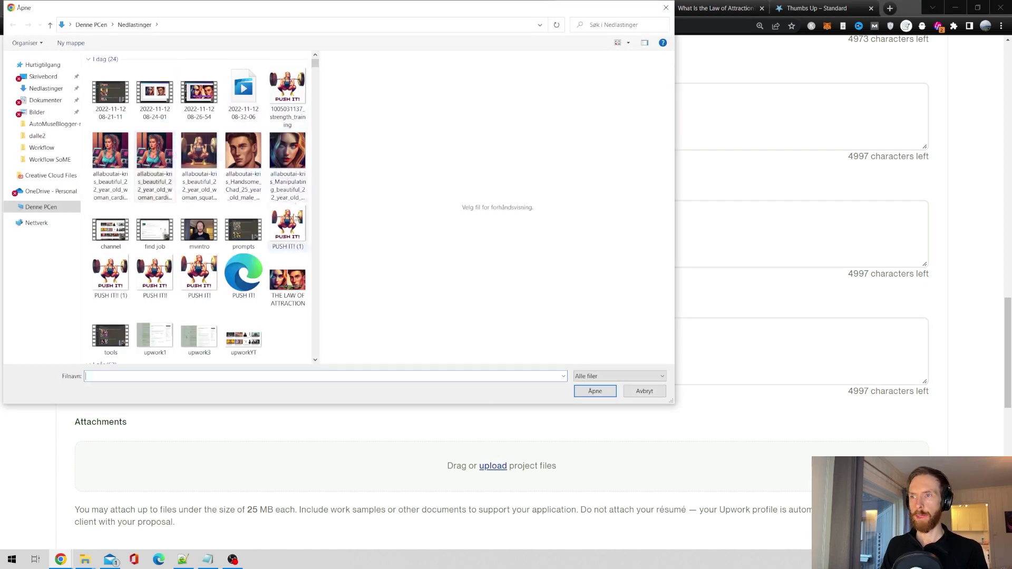
click(287, 282)
click(594, 391)
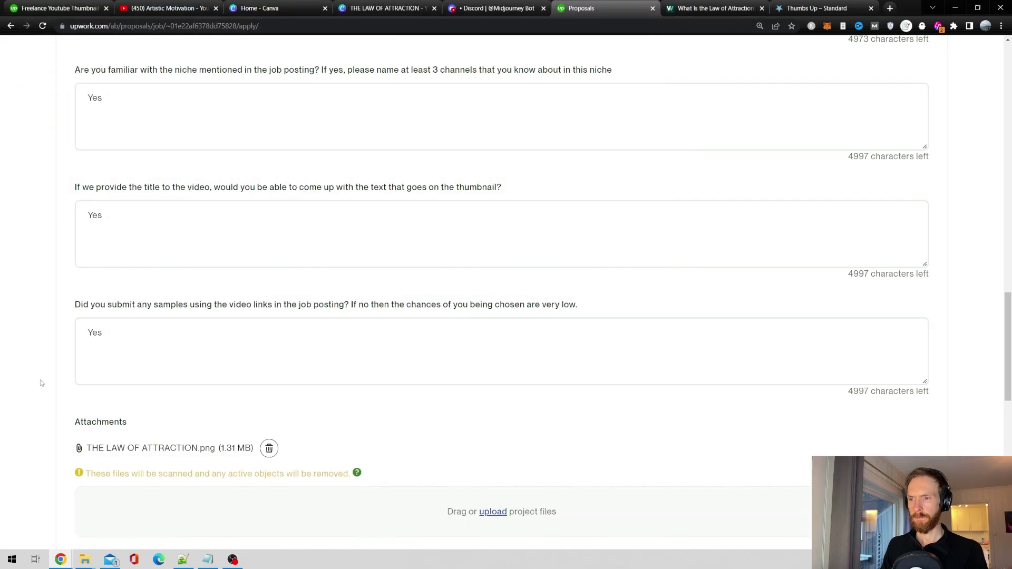
scroll(41, 383, down, 6)
scroll(42, 384, down, 2)
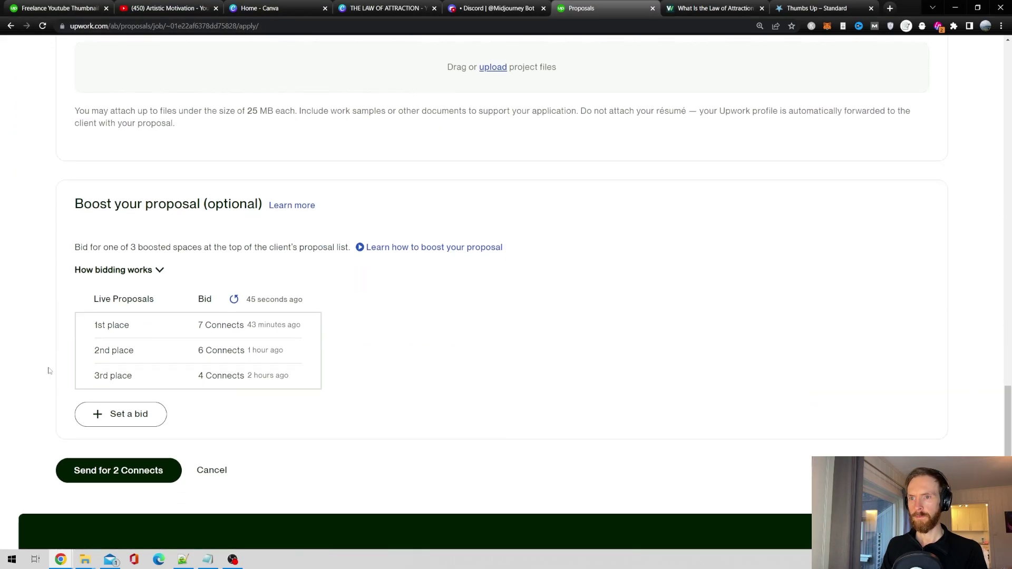
Step: Send the proposal for 2 Connects, accept the fixed-price terms, and dismiss the learning-paths popup
click(130, 471)
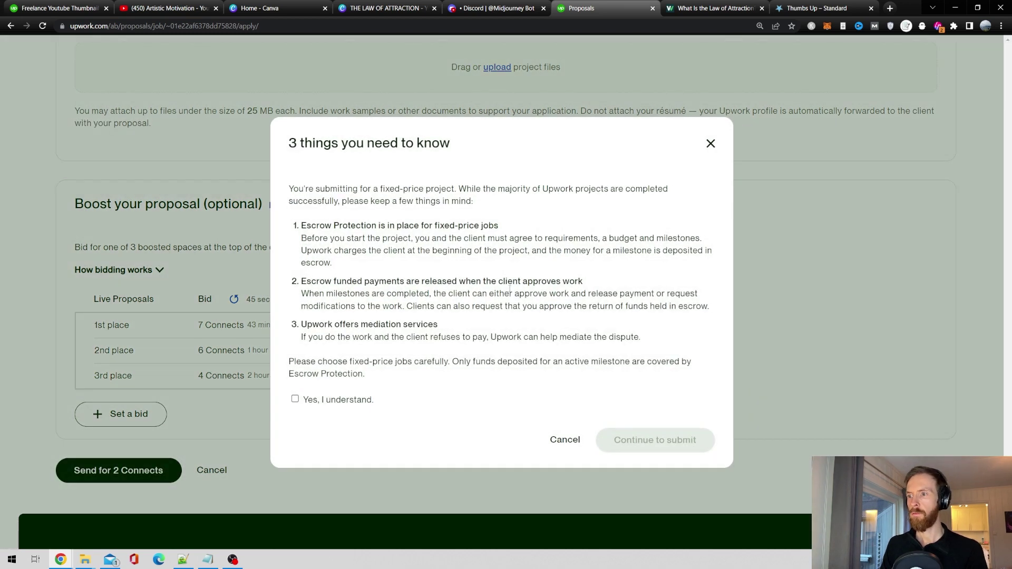
click(337, 401)
click(652, 438)
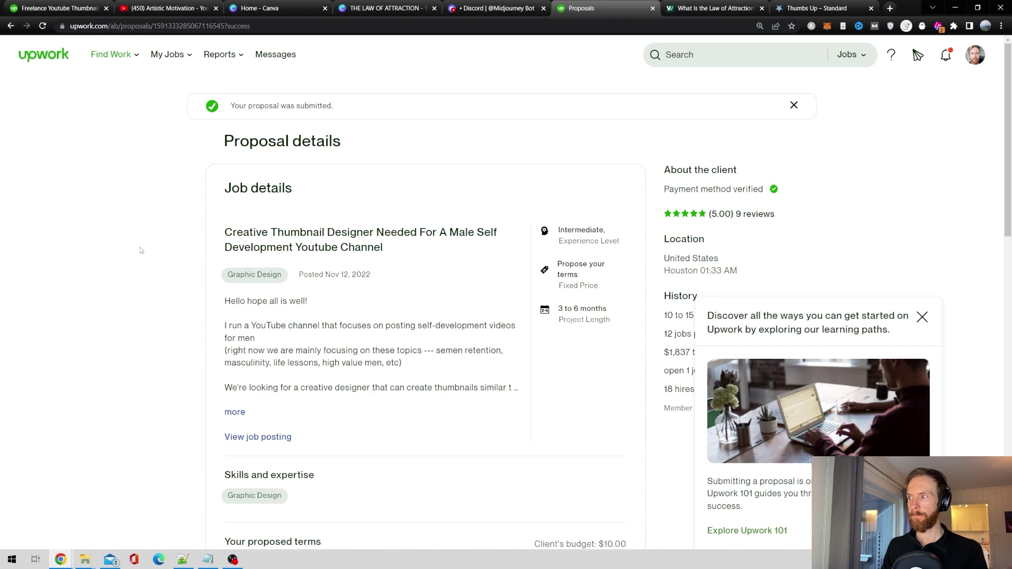
click(922, 317)
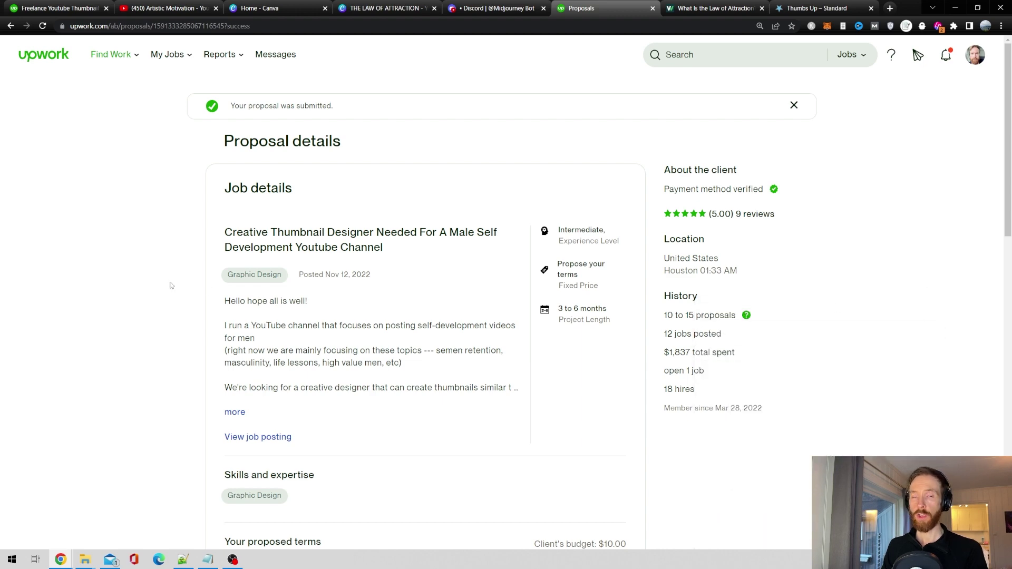
scroll(170, 286, down, 15)
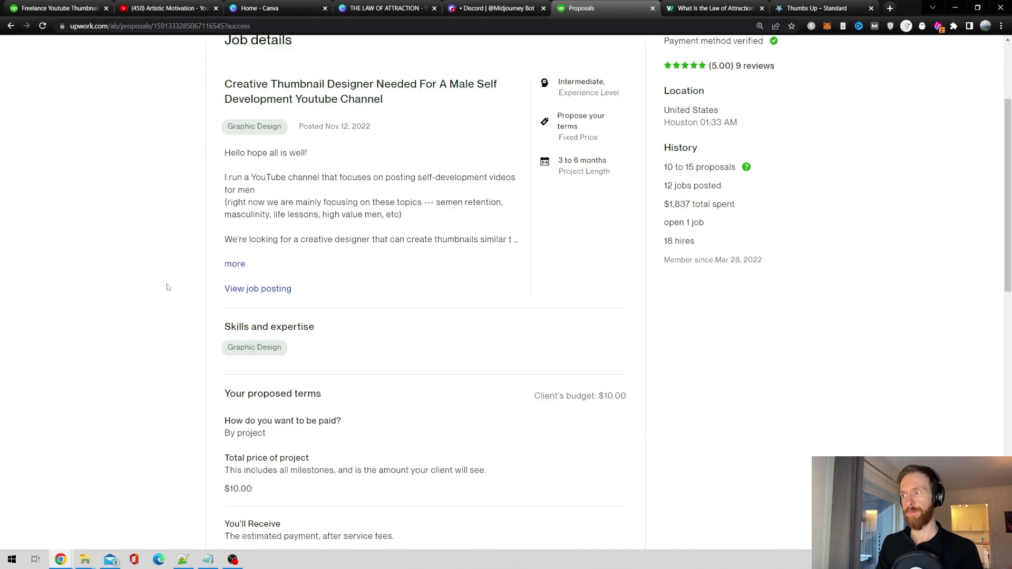
scroll(165, 277, up, 15)
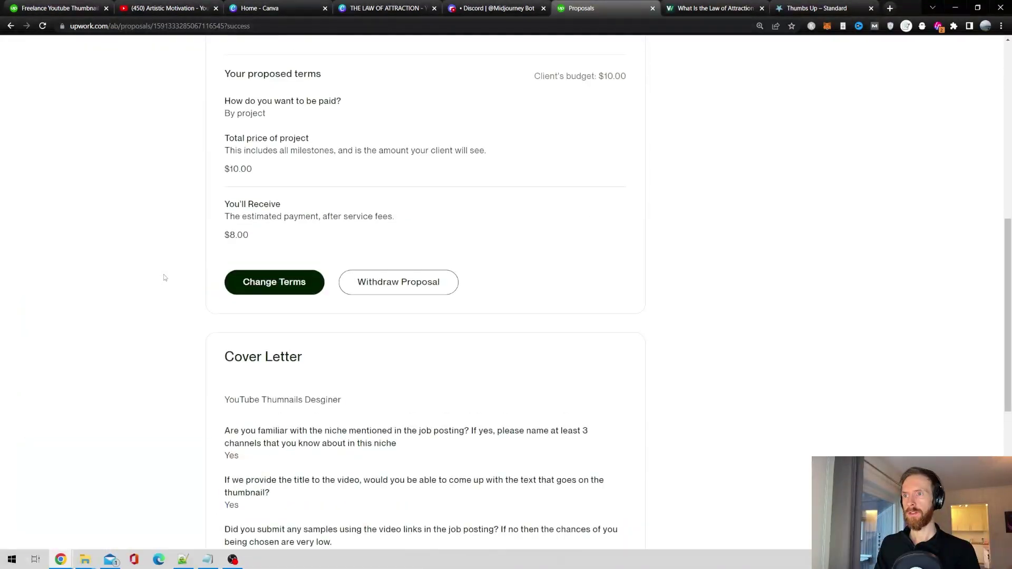